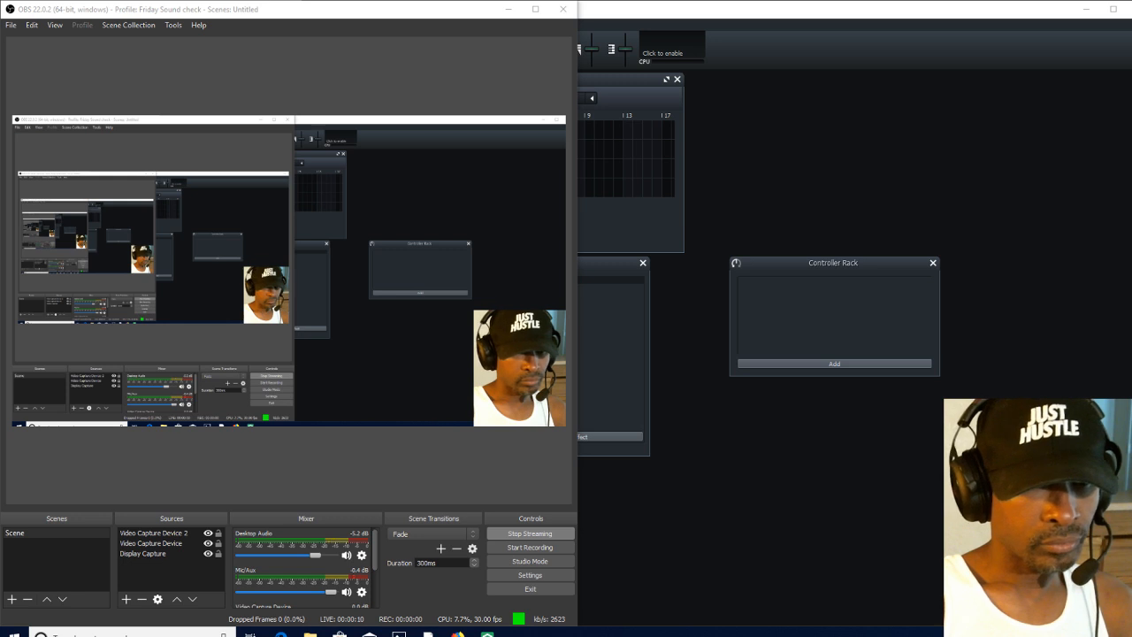
Step: Switch to the Firefox window showing the Merriam-Webster definition of arpeggio
mouse_move(457, 633)
mouse_move(486, 608)
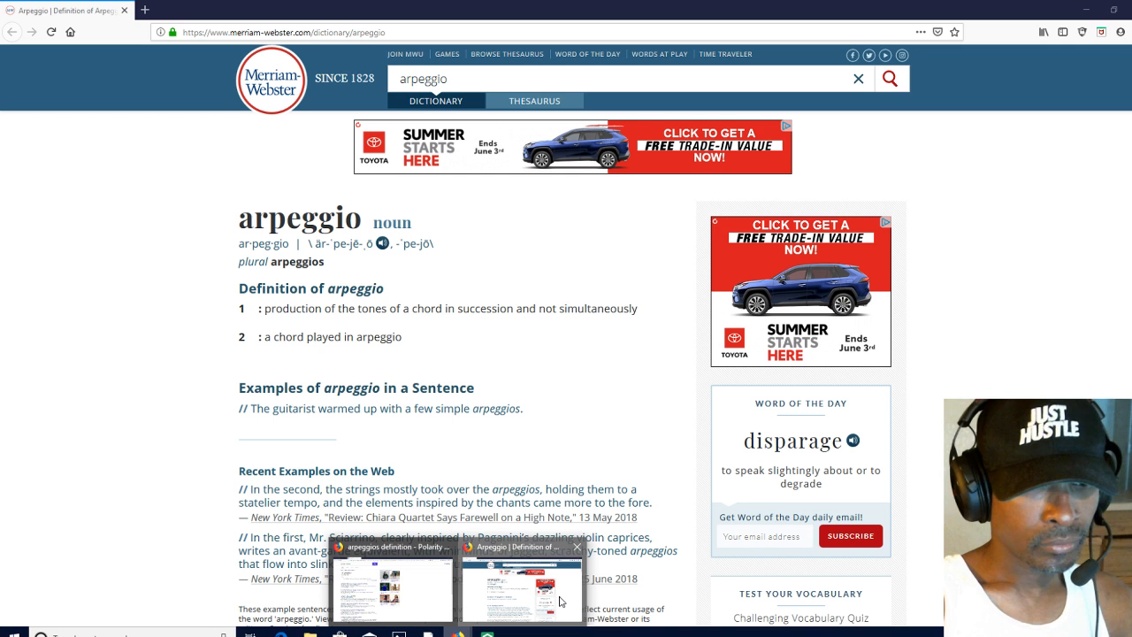
click(559, 601)
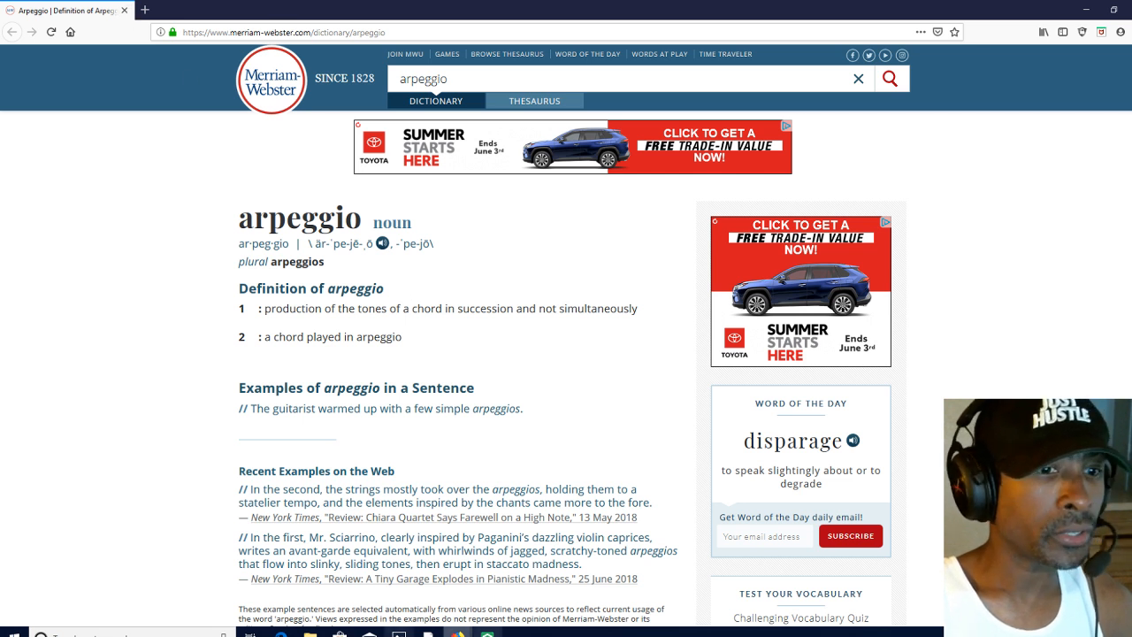
Step: Switch to LMMS and show the 135 Chords.png image beside it, with the OBS window hidden
click(488, 631)
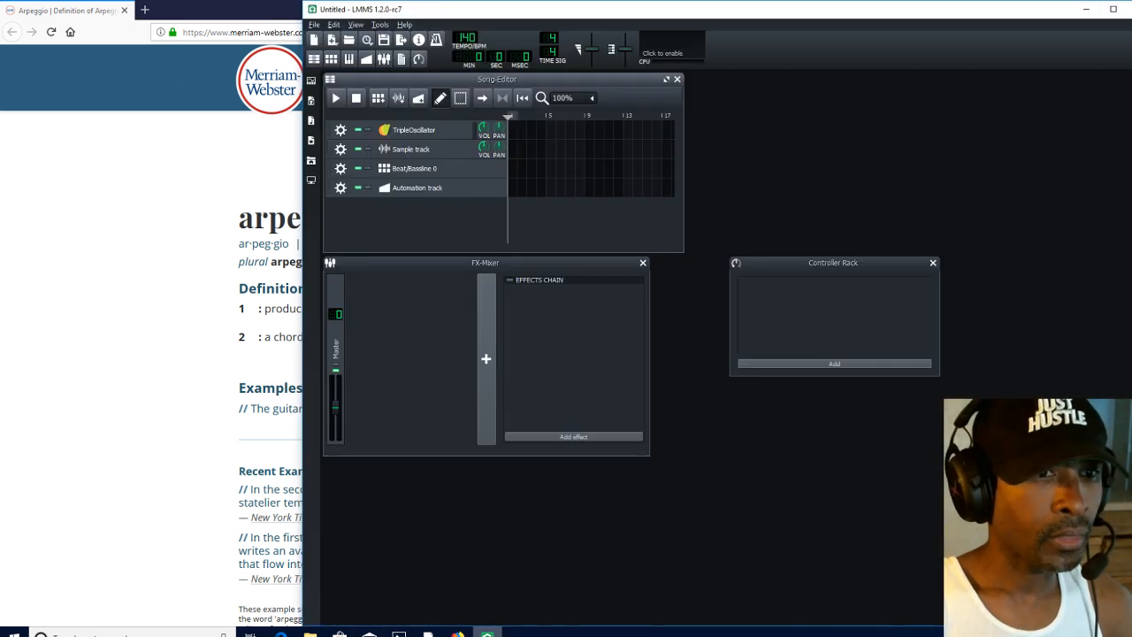
click(428, 633)
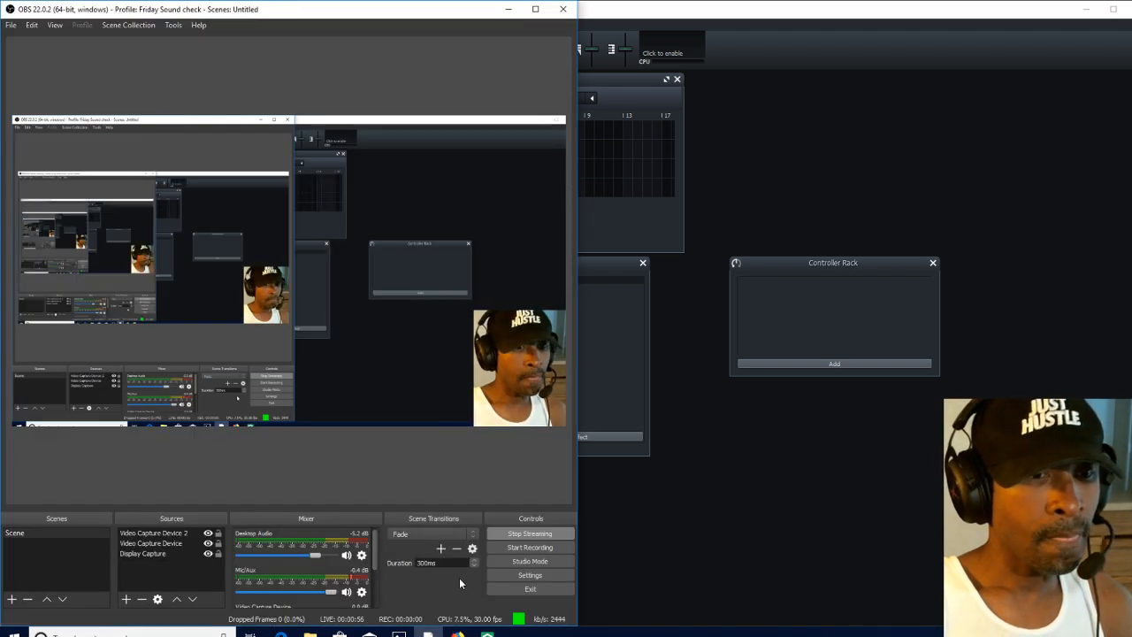
click(399, 633)
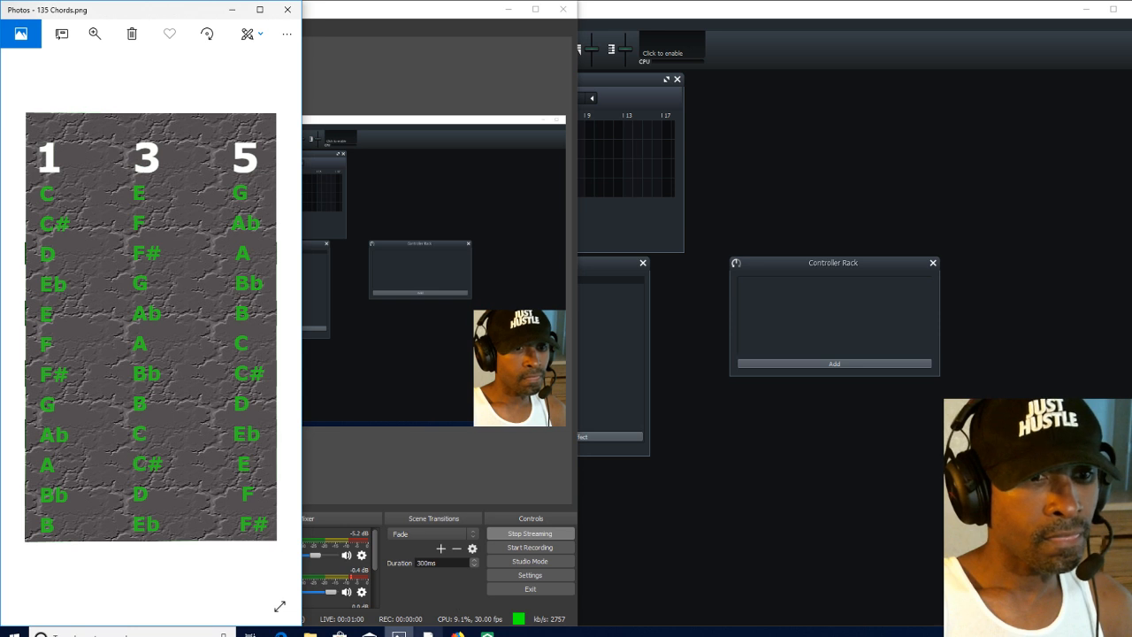
click(428, 633)
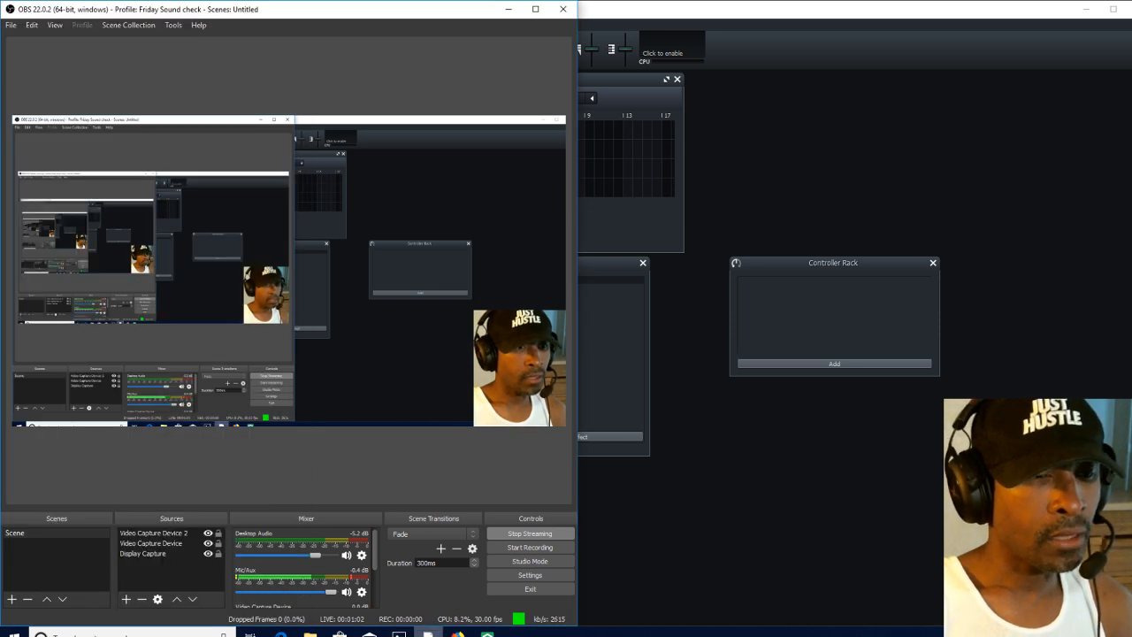
click(428, 633)
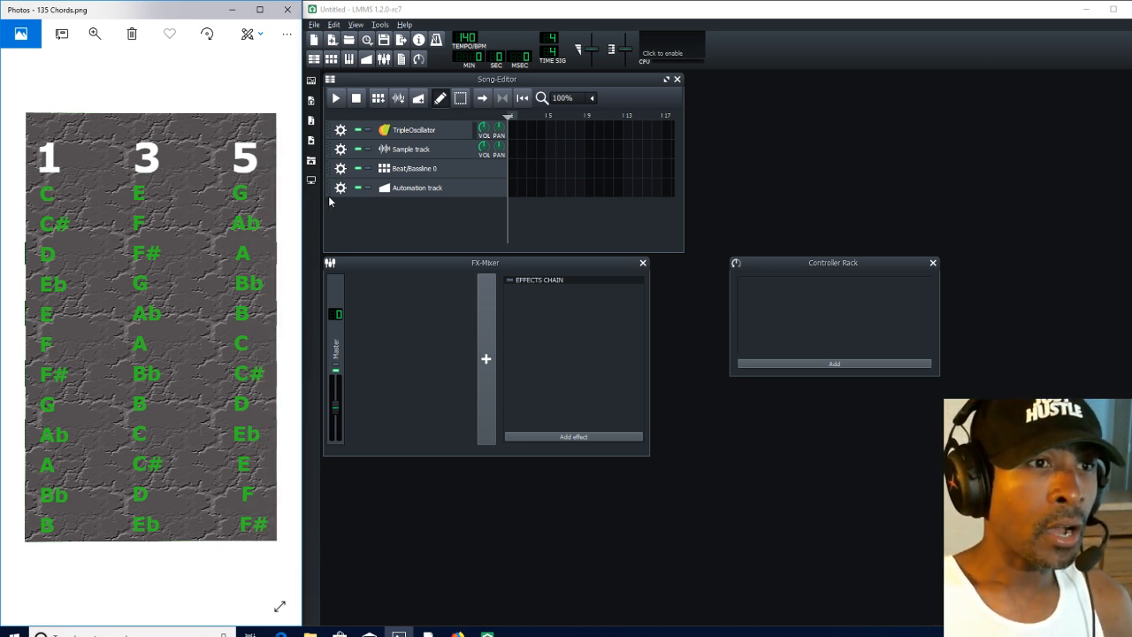
Step: Close the Controller Rack and remove the automation, beat/bassline, sample and TripleOscillator tracks from the Song-Editor
click(933, 263)
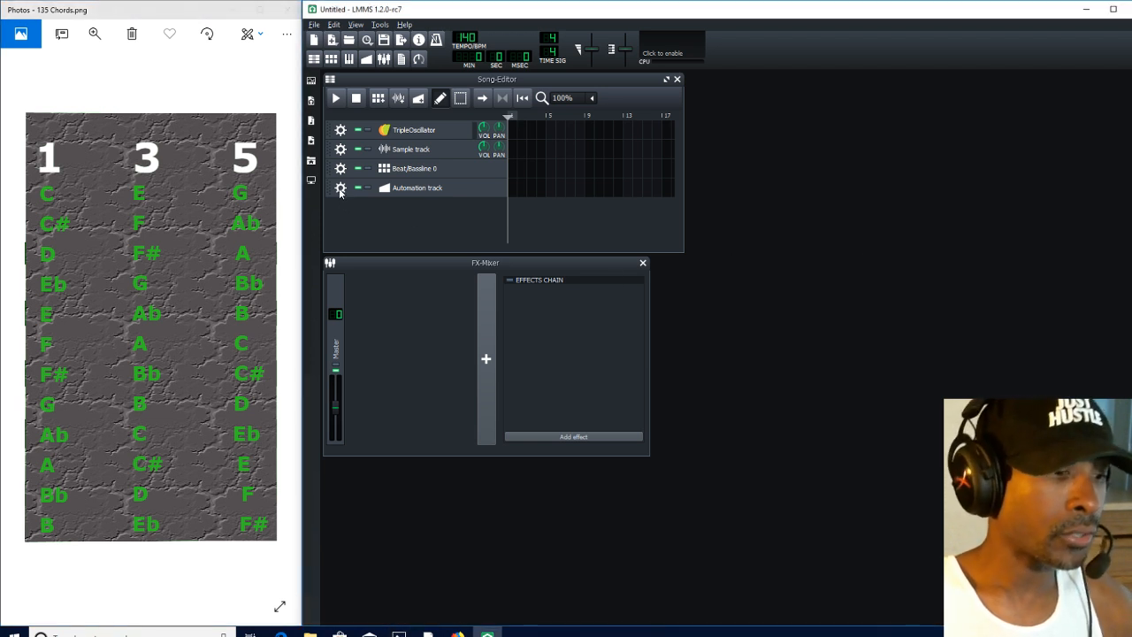
click(340, 188)
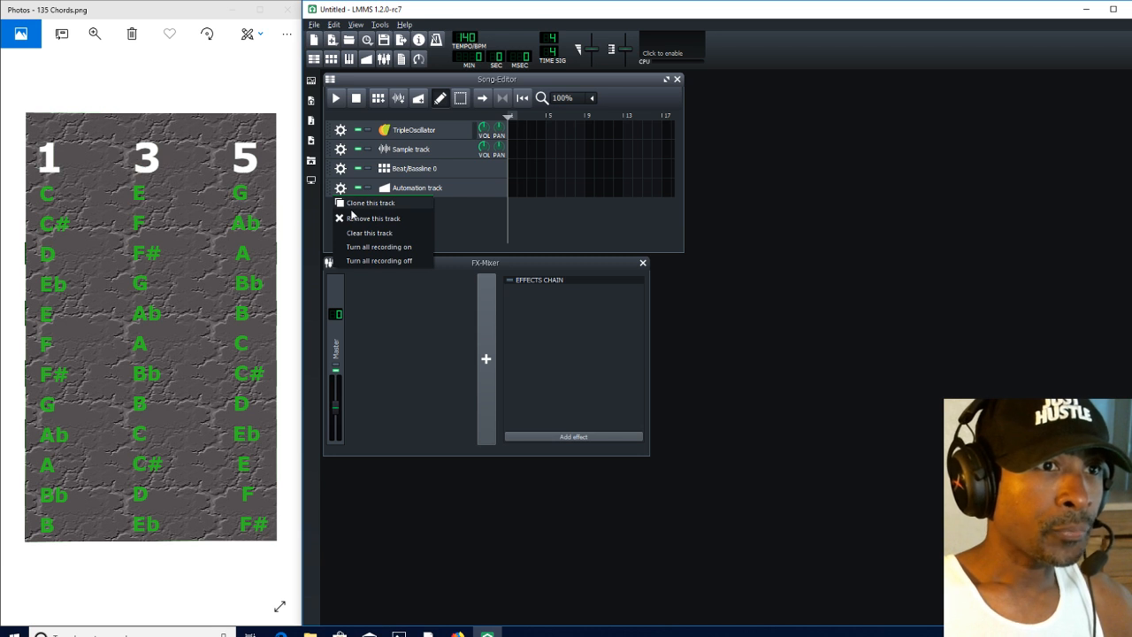
click(355, 218)
click(340, 168)
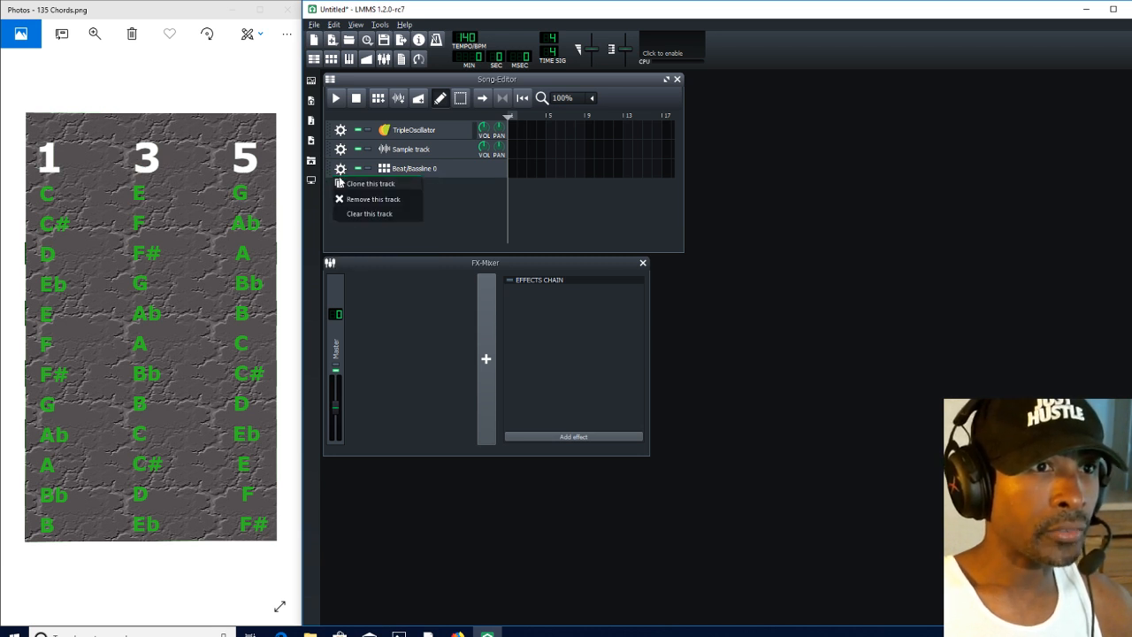
click(352, 205)
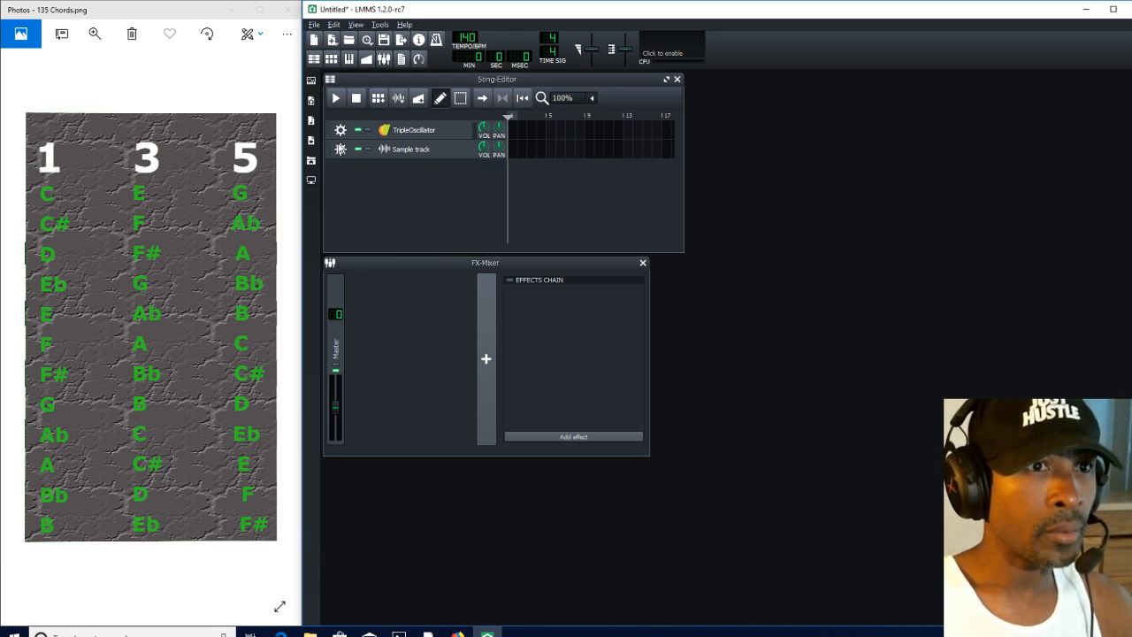
click(340, 148)
click(350, 181)
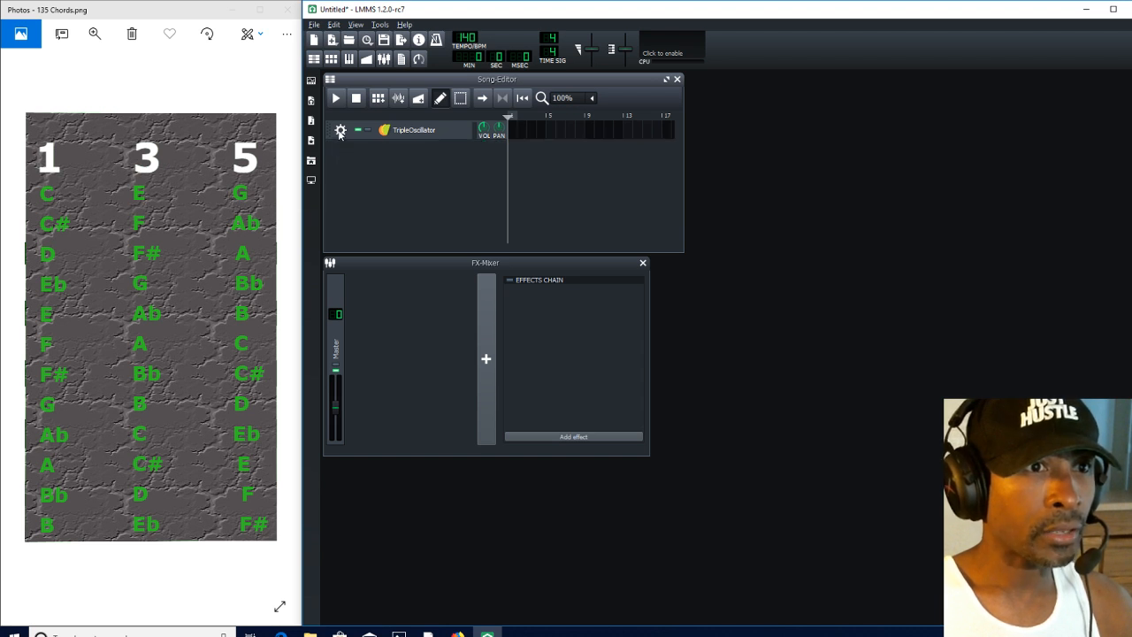
click(341, 130)
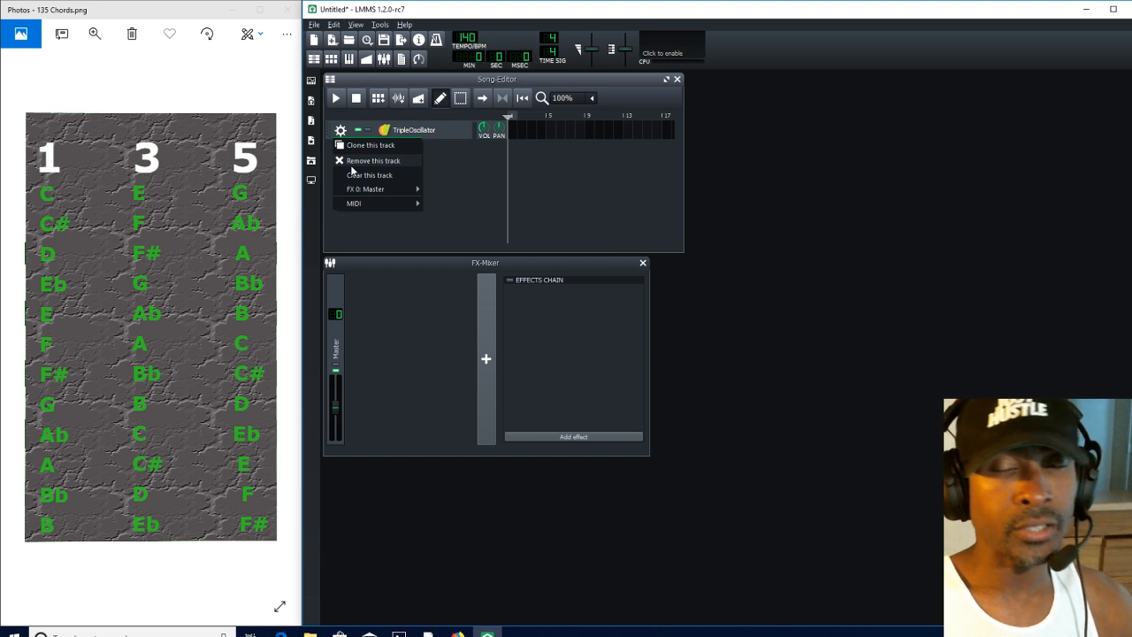
click(351, 166)
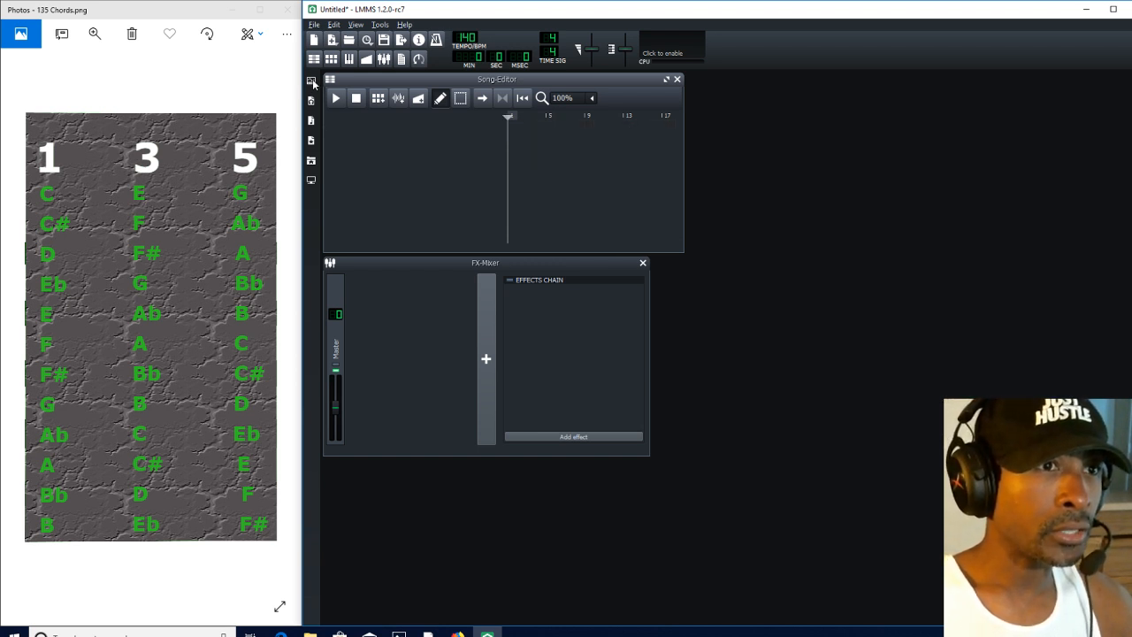
Step: Add piano01.ogg from the instruments folder of My Samples as a Song-Editor track, lowering the master fader before previewing the sample
click(311, 120)
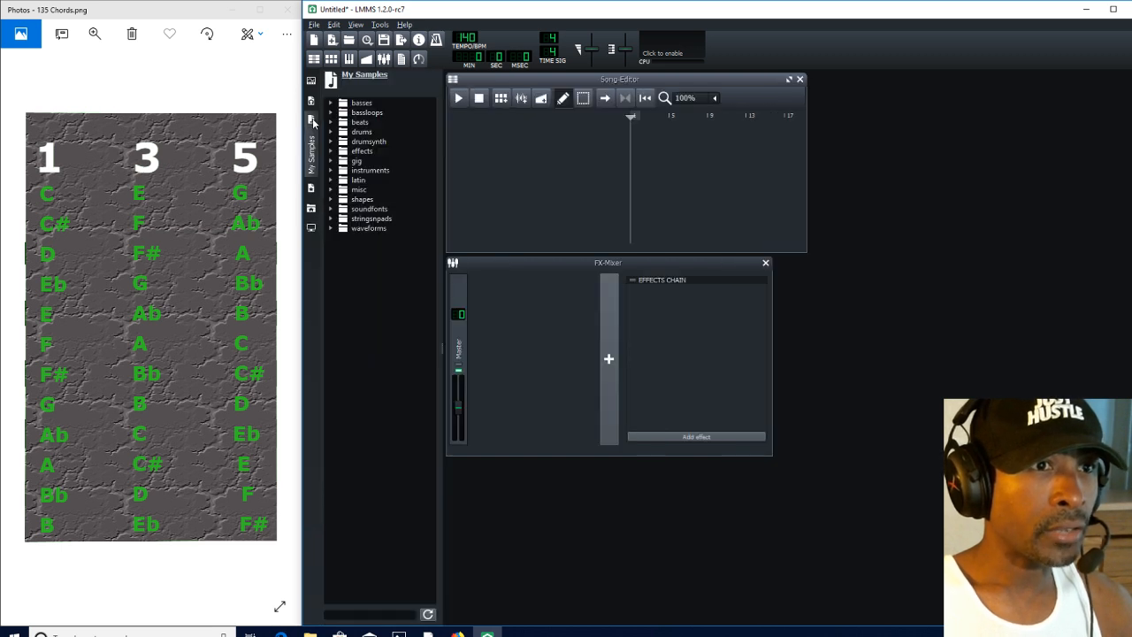
click(339, 173)
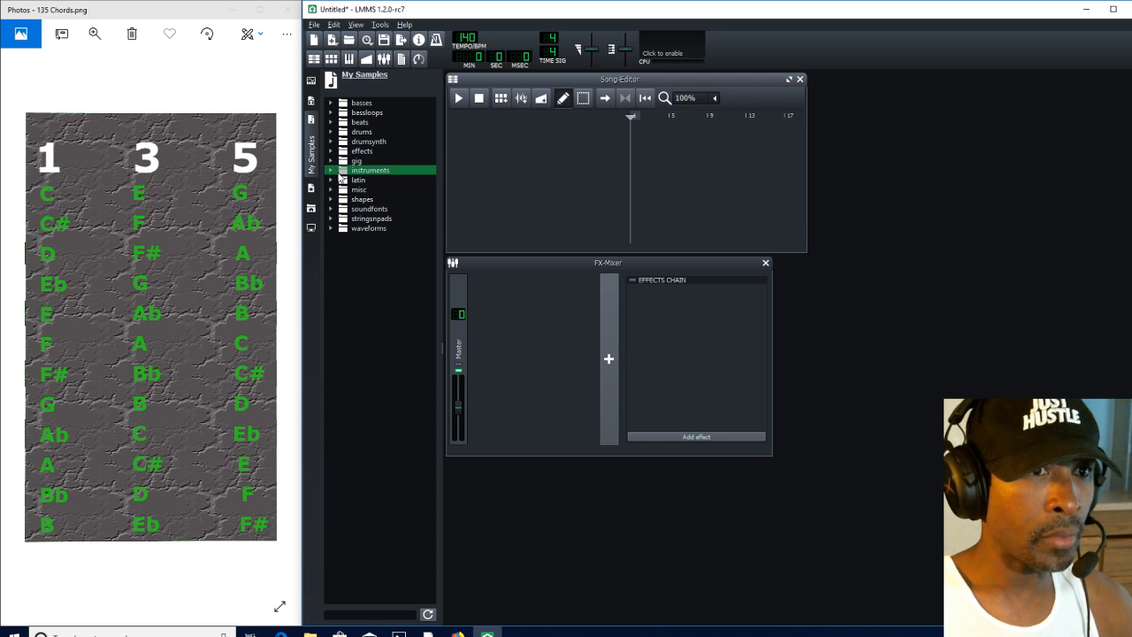
click(330, 171)
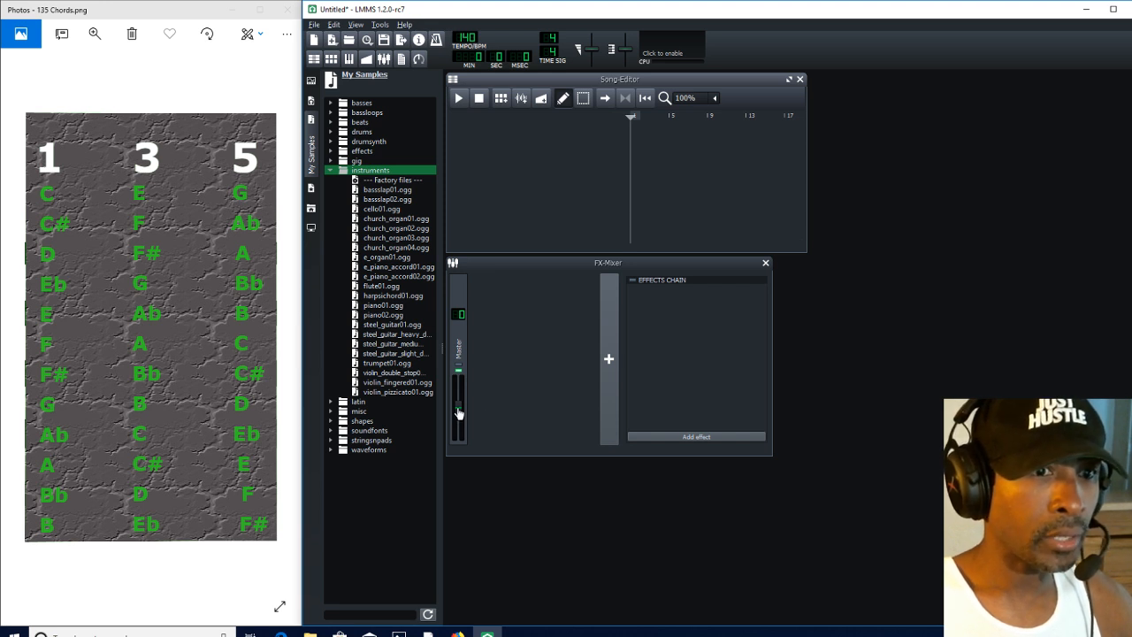
drag(458, 412, 458, 434)
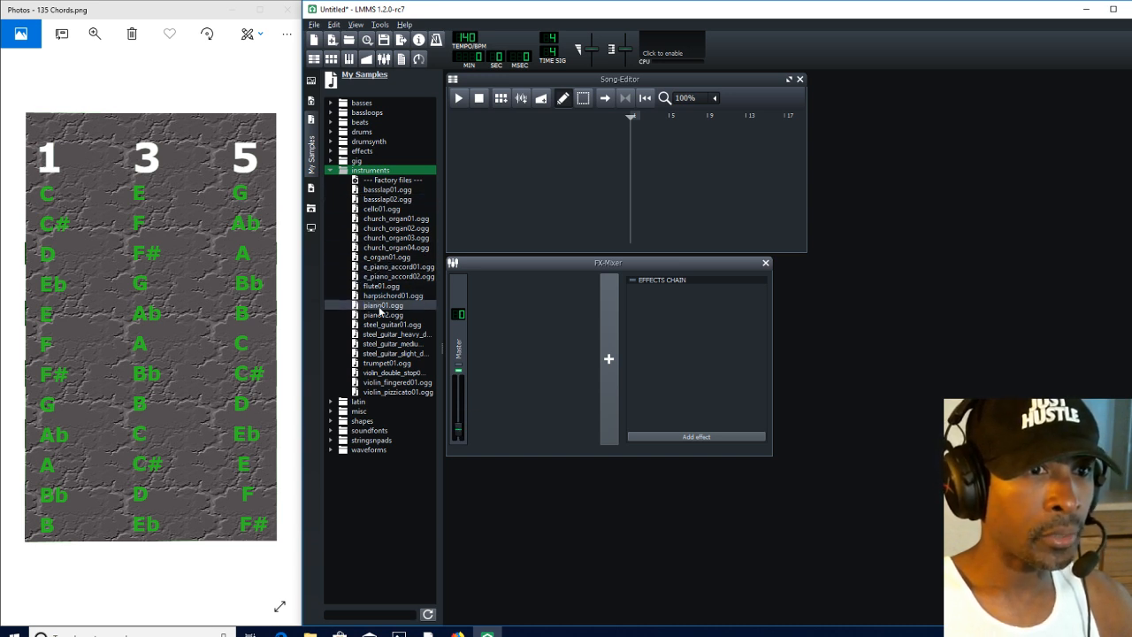
click(379, 306)
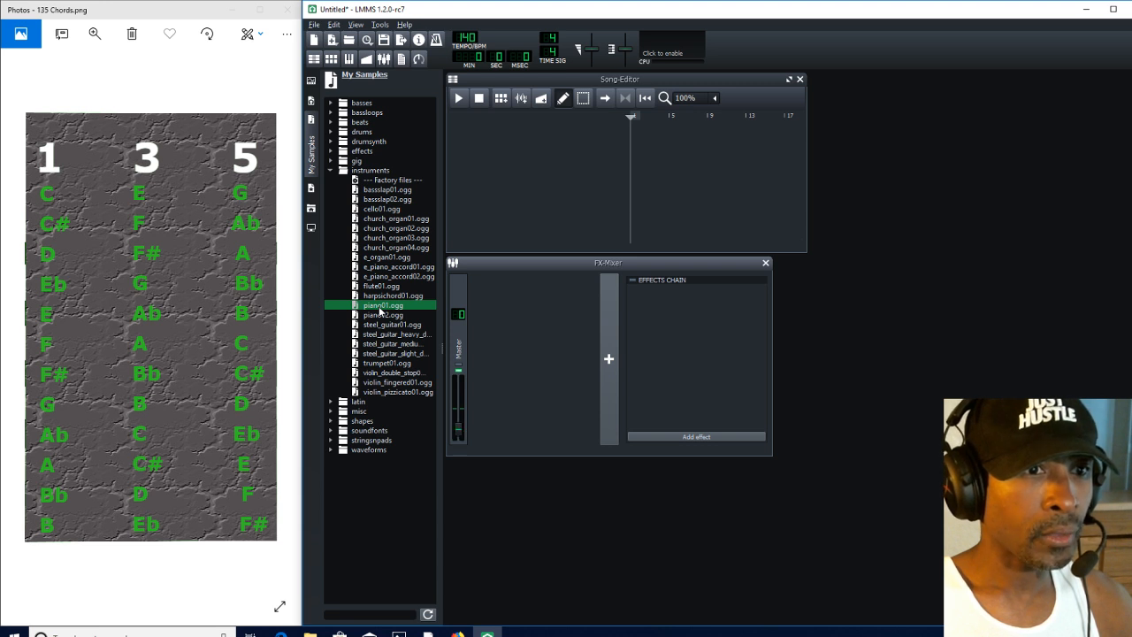
drag(379, 310, 503, 124)
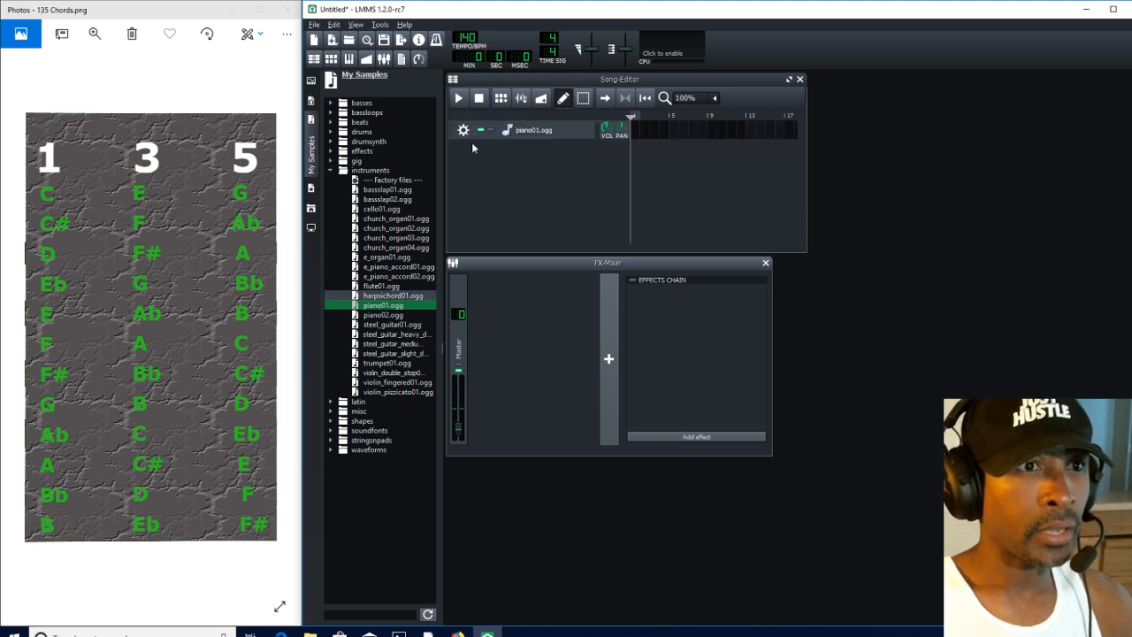
click(314, 144)
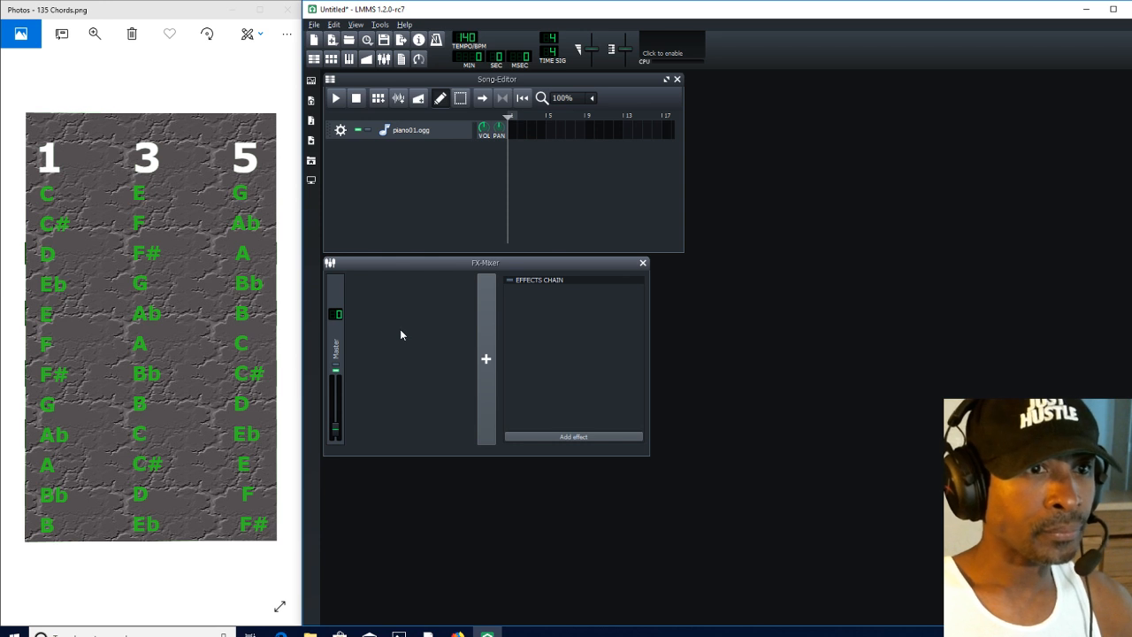
Step: Reset the FX-Mixer master fader and lower the piano01.ogg track volume to about -7 dBFS
right_click(336, 431)
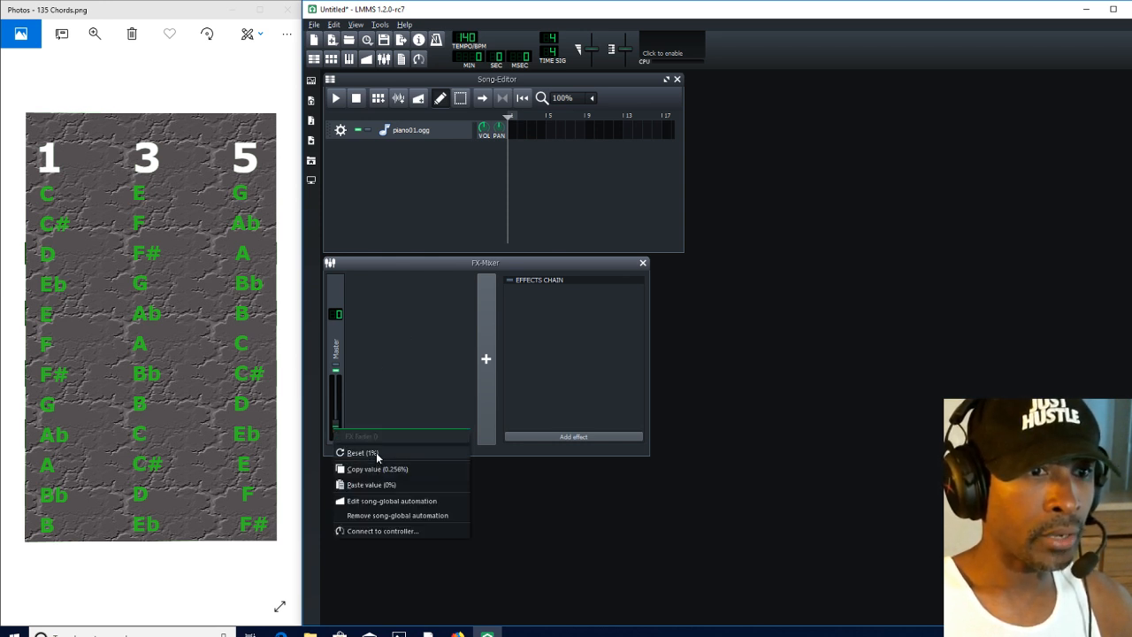
click(375, 452)
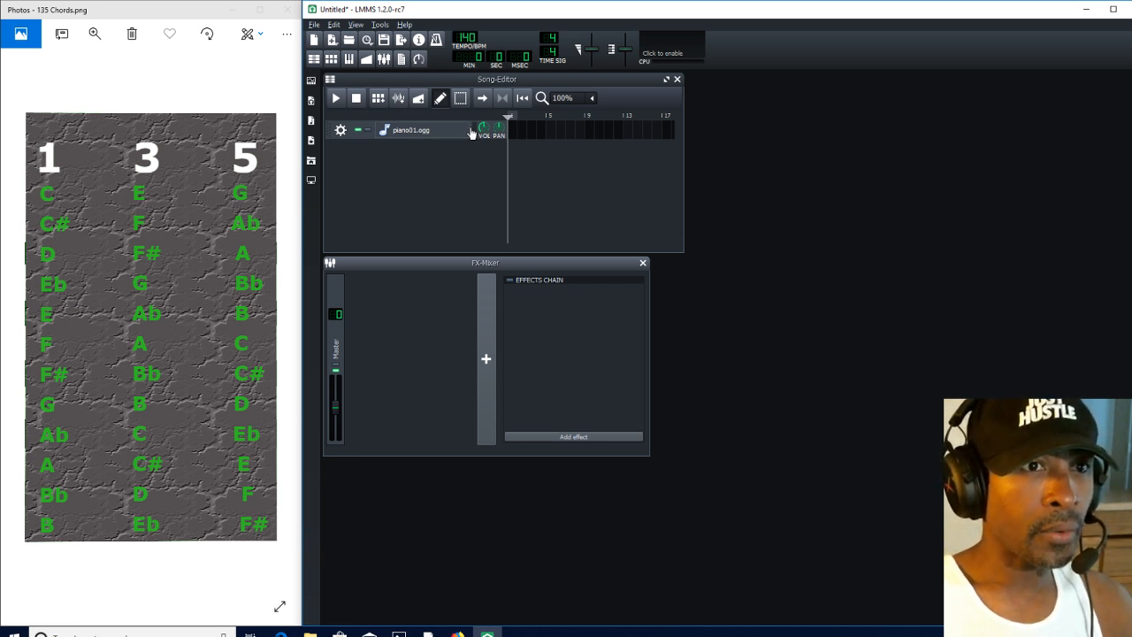
drag(483, 129, 483, 131)
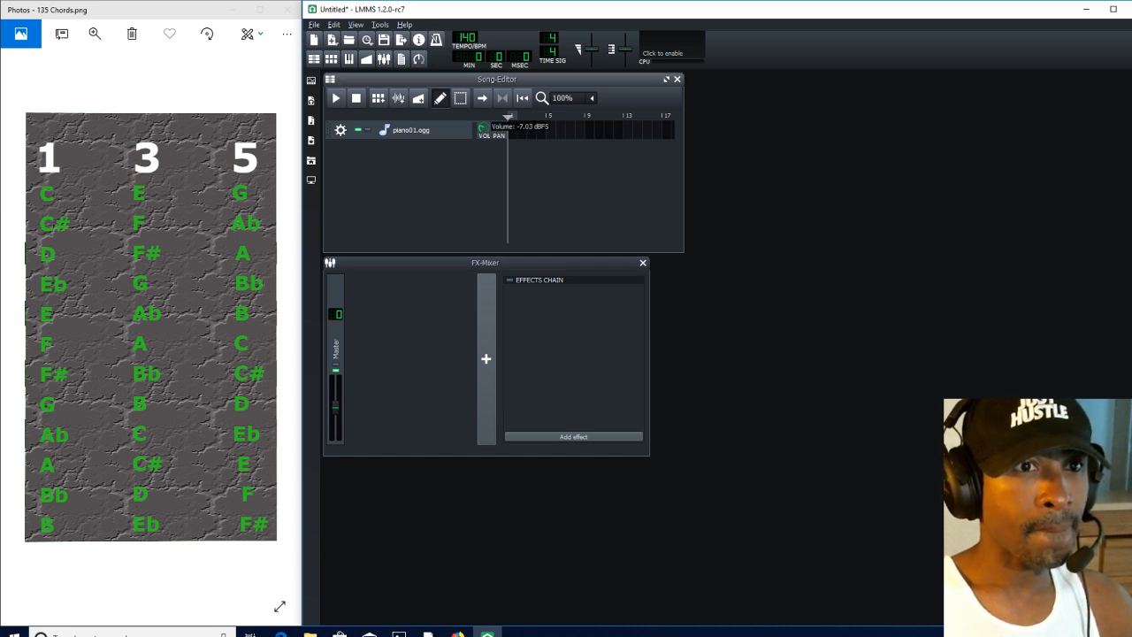
drag(483, 131, 483, 132)
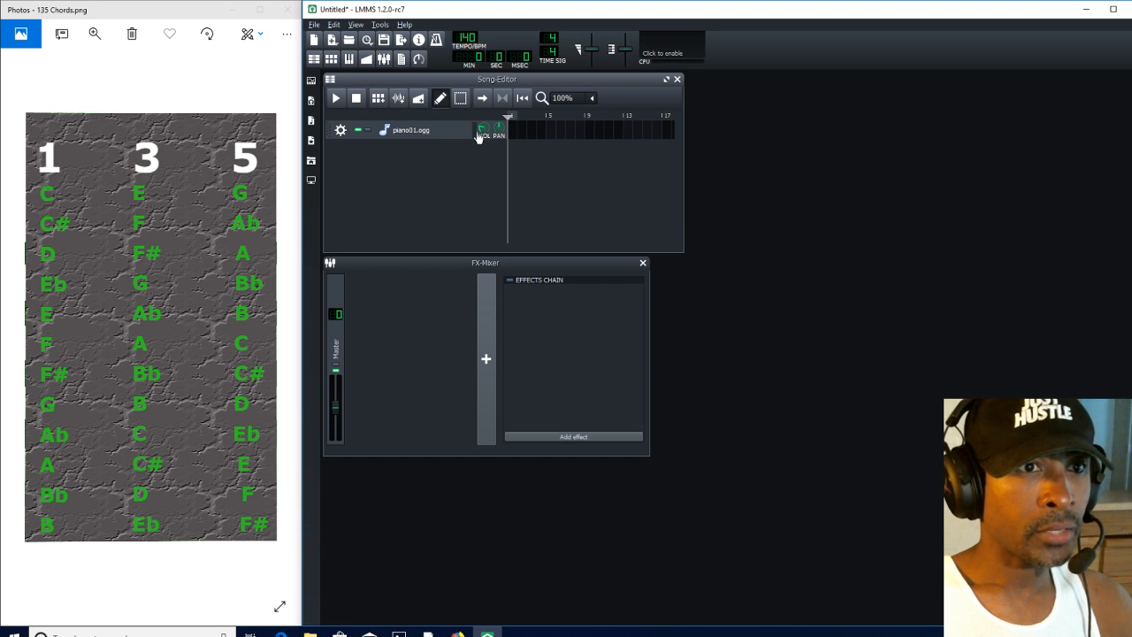
click(475, 132)
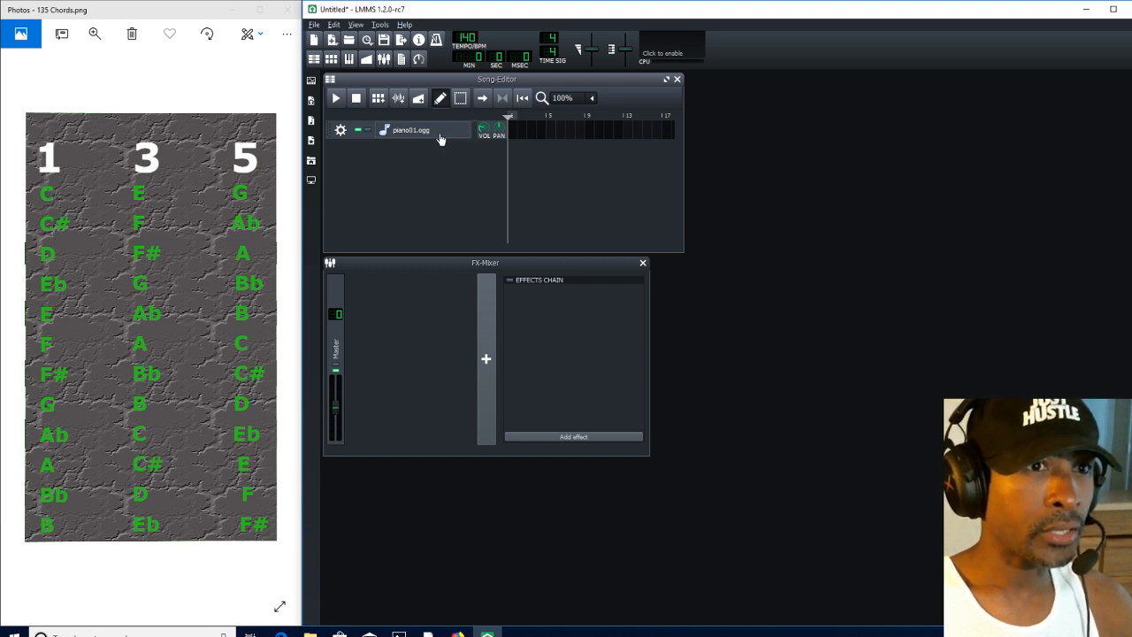
Step: Open the piano01.ogg instrument settings, raise the volume envelope's amount and adjust its attack
click(462, 133)
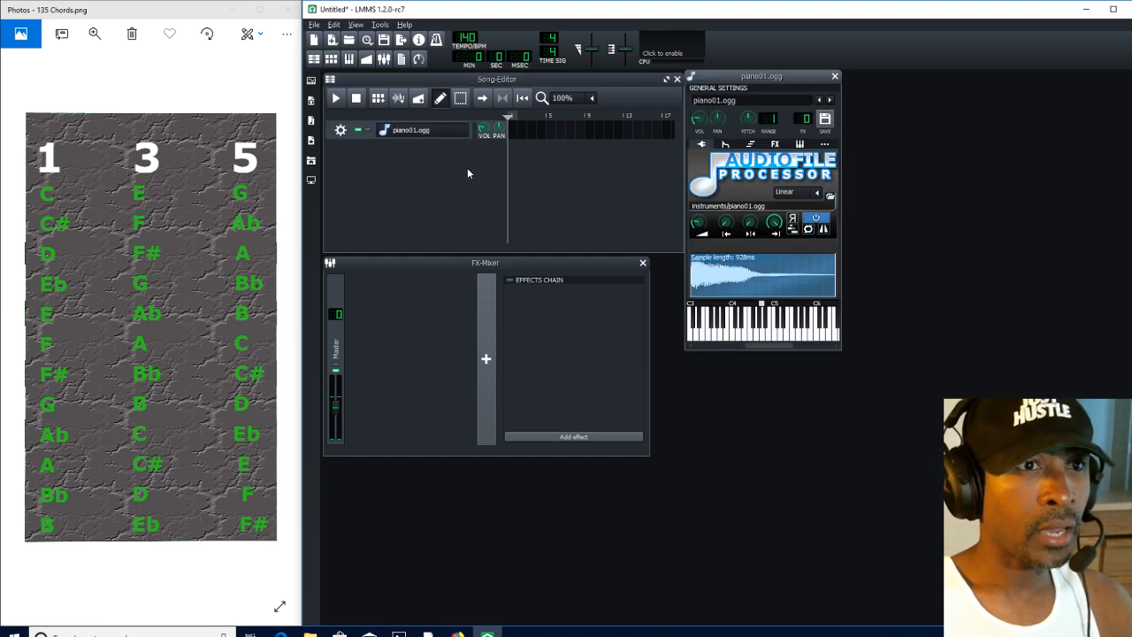
click(725, 144)
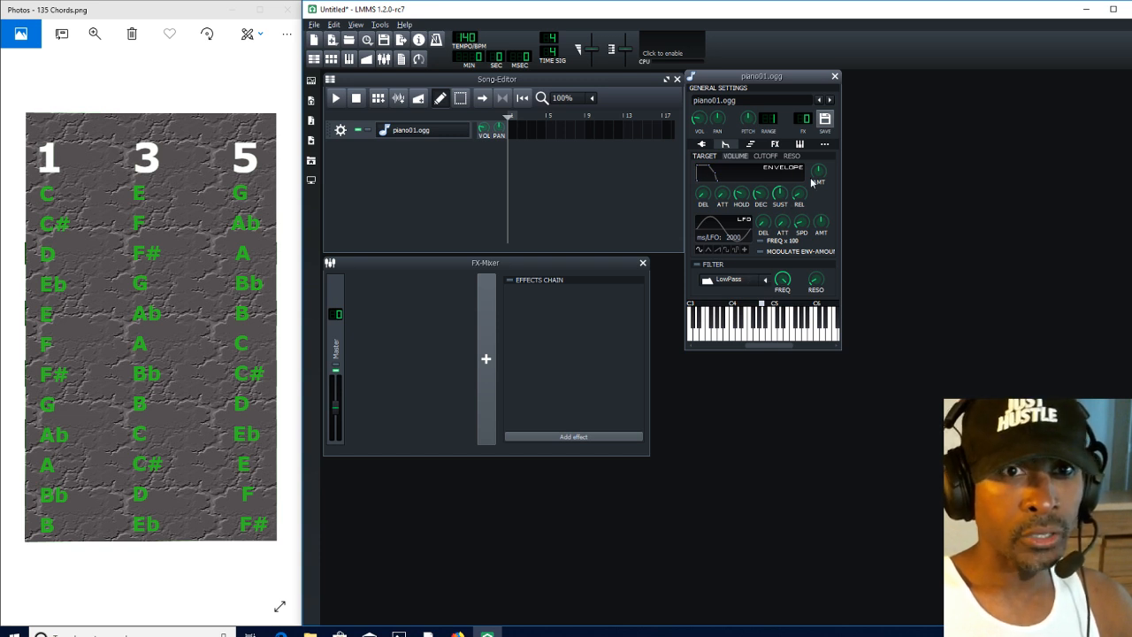
drag(819, 174, 821, 177)
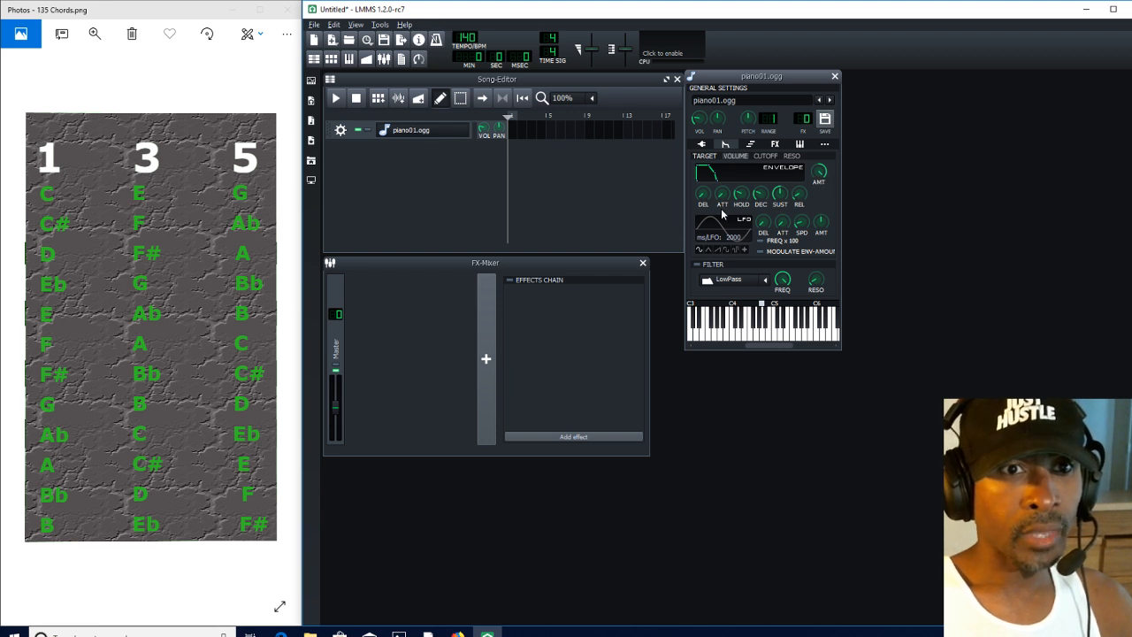
mouse_move(724, 197)
drag(723, 196, 722, 196)
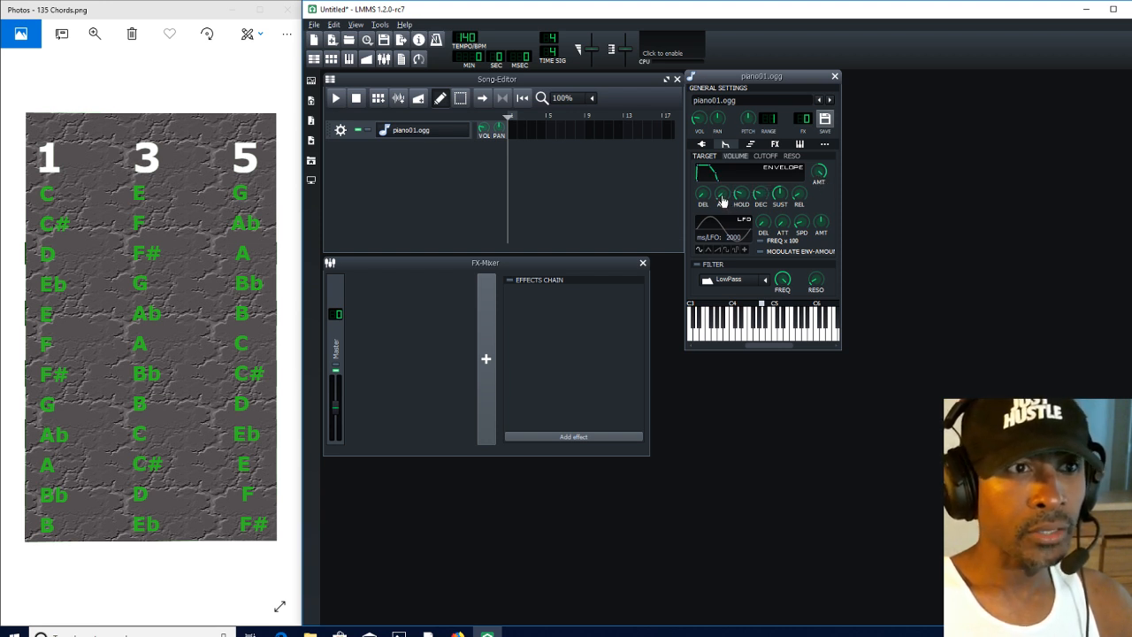
Step: Audition the piano01.ogg track several times to check how the edited envelope sounds
click(475, 135)
click(476, 135)
click(476, 135)
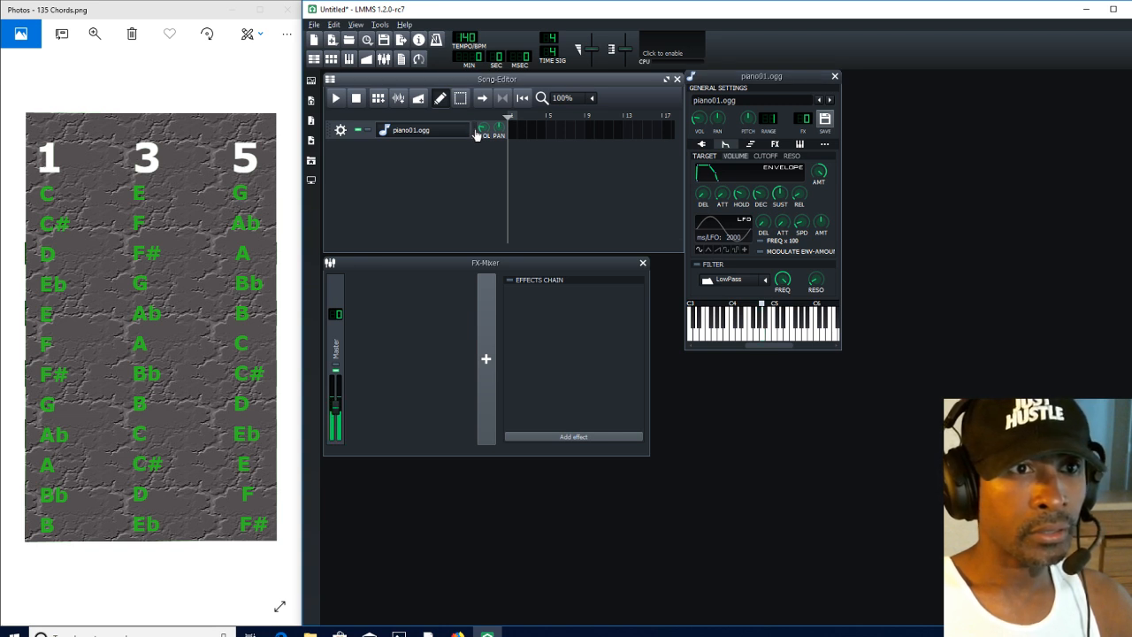
click(476, 135)
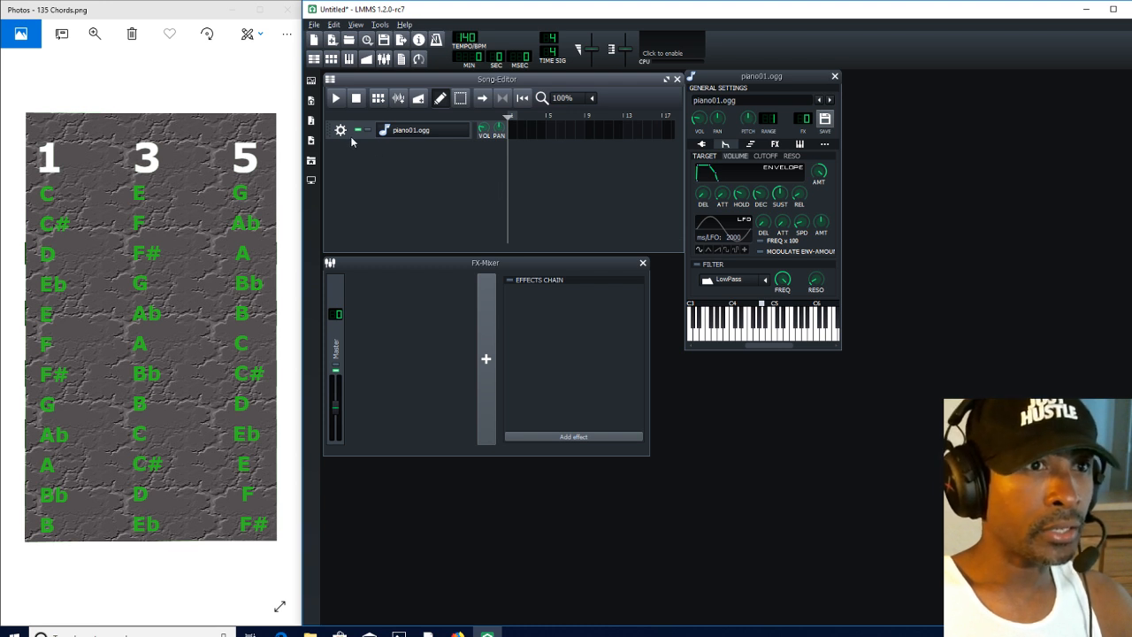
Step: Assign the piano01.ogg track to a new FX-Mixer channel of its own
click(341, 131)
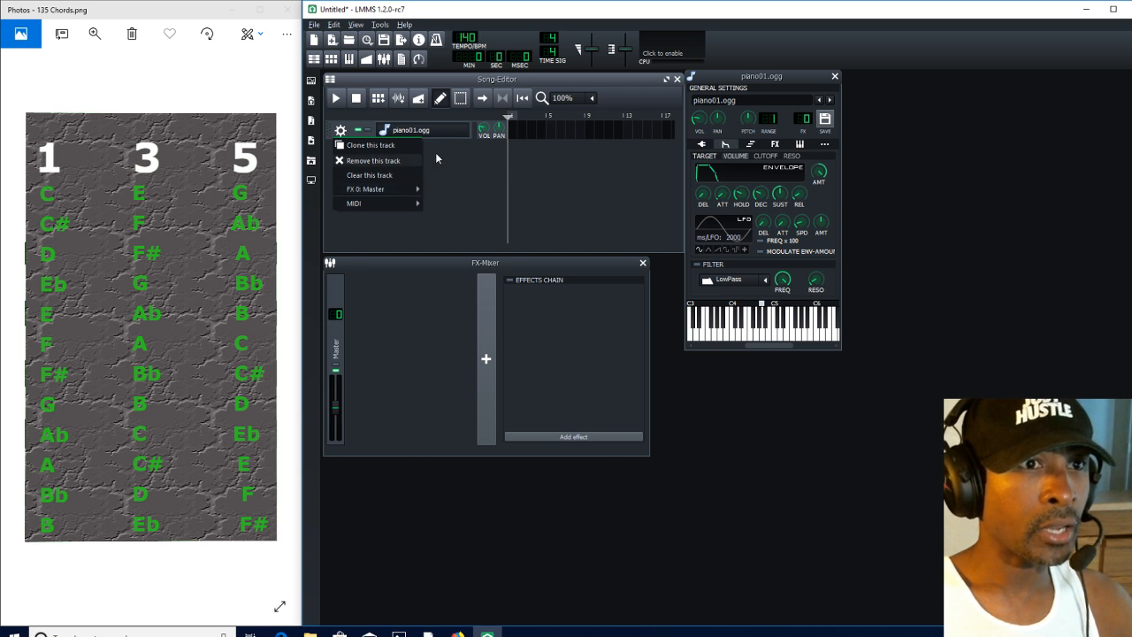
click(436, 159)
click(340, 131)
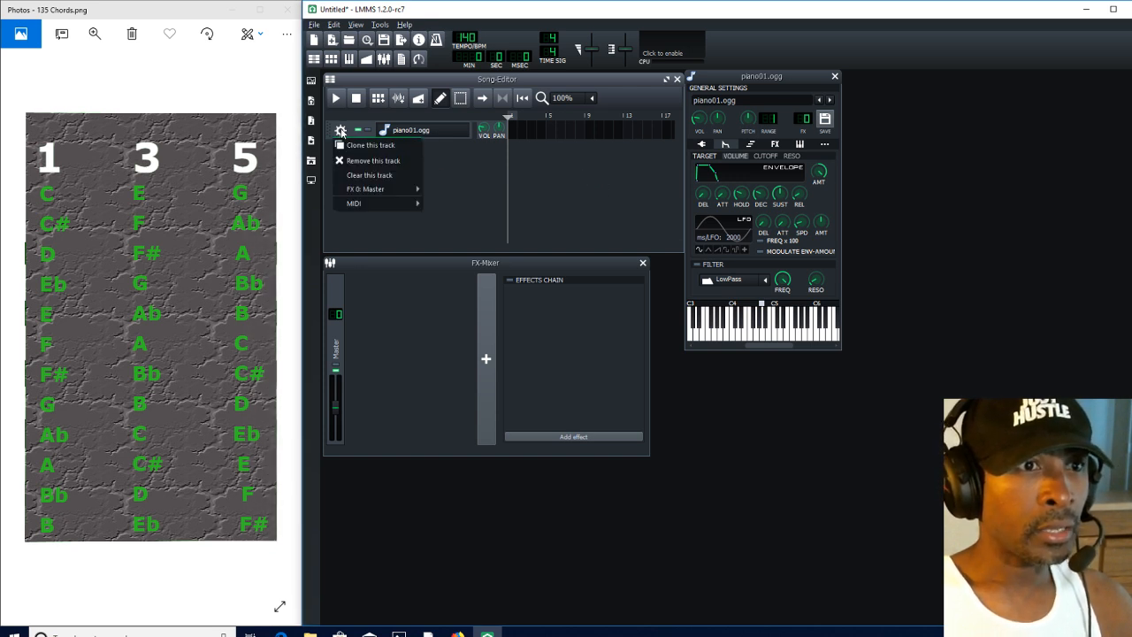
mouse_move(371, 188)
click(464, 189)
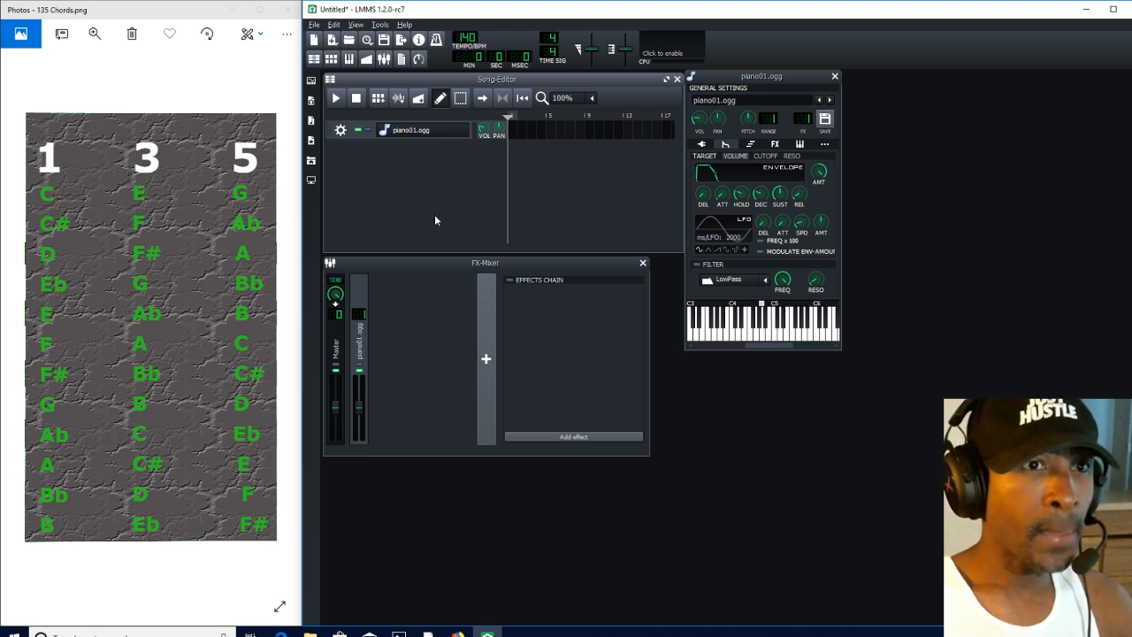
Step: Add the GTune VST effect to the piano01.ogg instrument's effects chain, placing its window clear of the instrument window
click(774, 144)
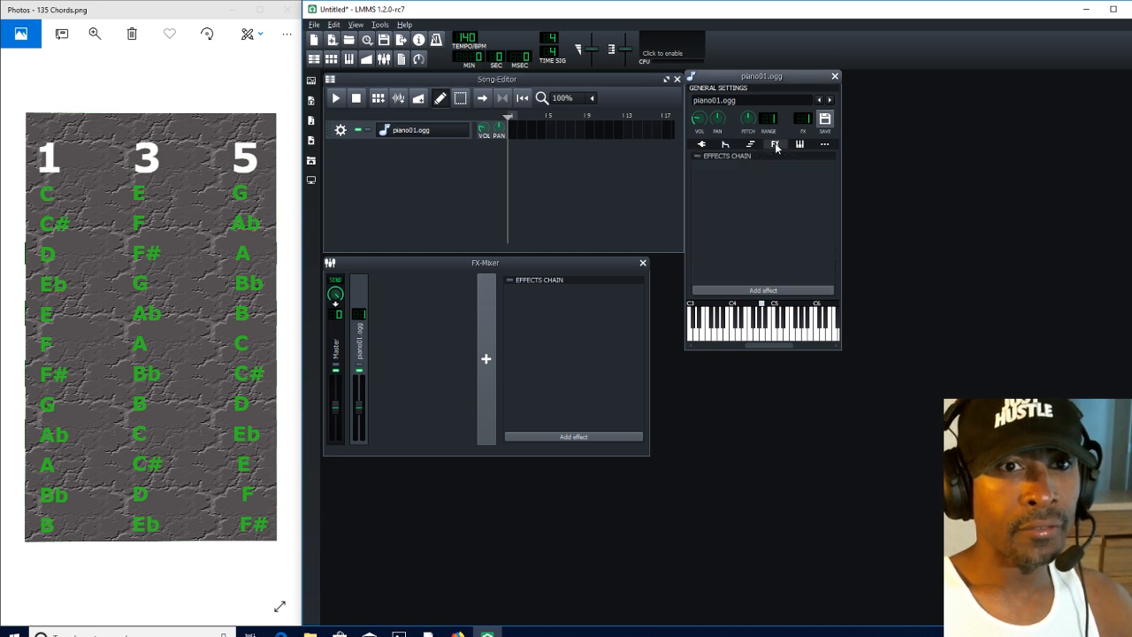
click(765, 290)
scroll(763, 278, down, 3)
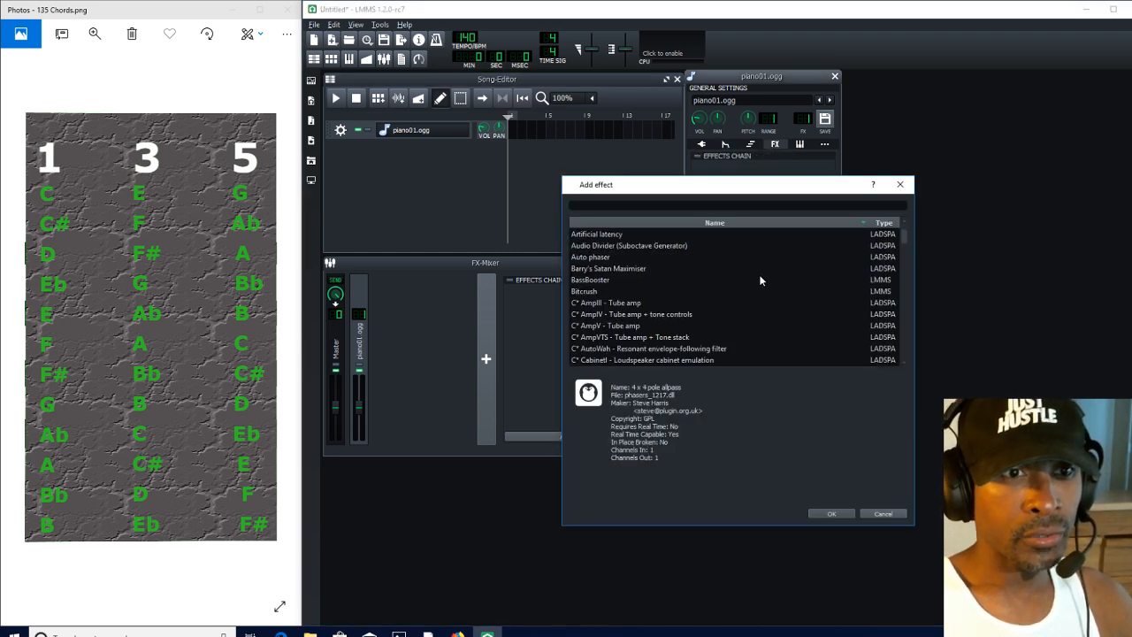
scroll(759, 277, down, 4)
scroll(759, 281, down, 8)
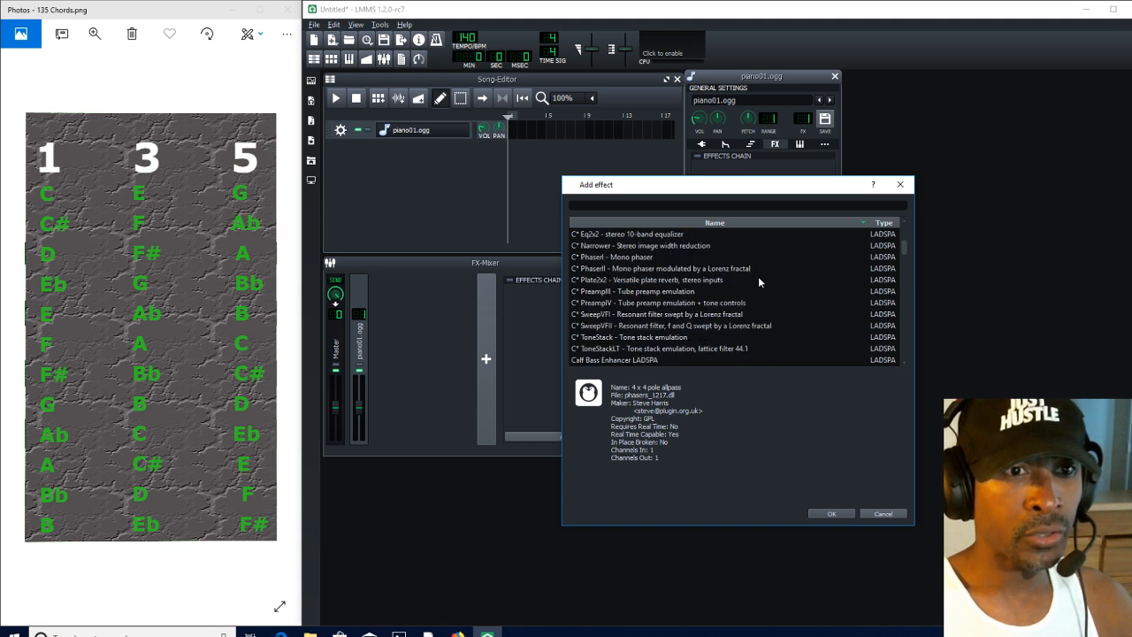
scroll(756, 281, down, 5)
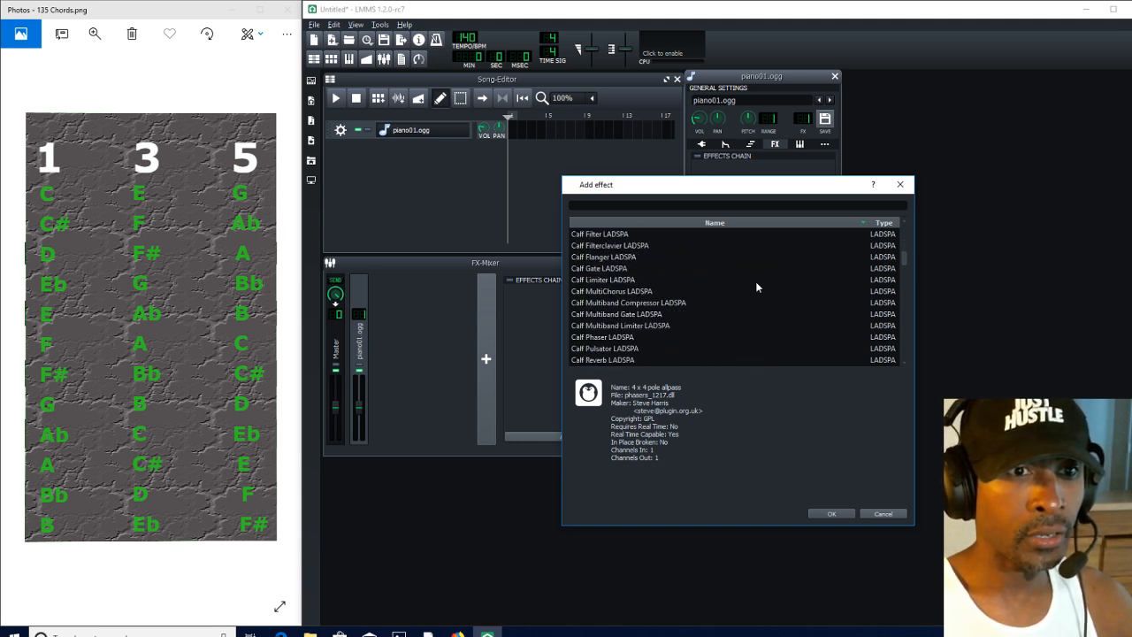
scroll(757, 284, down, 6)
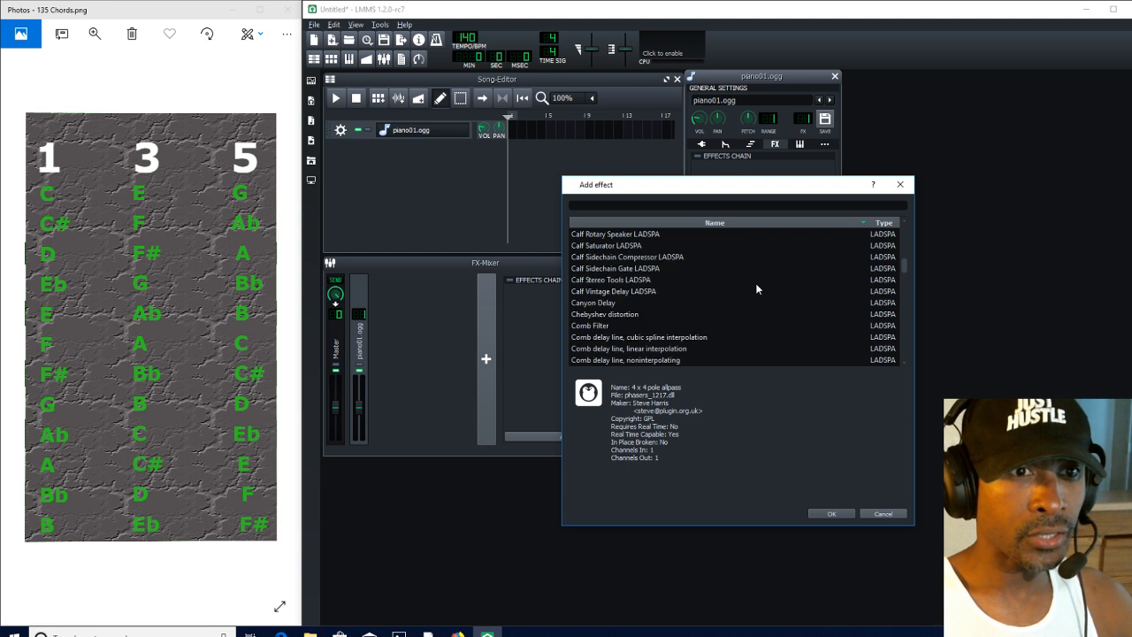
scroll(759, 287, down, 6)
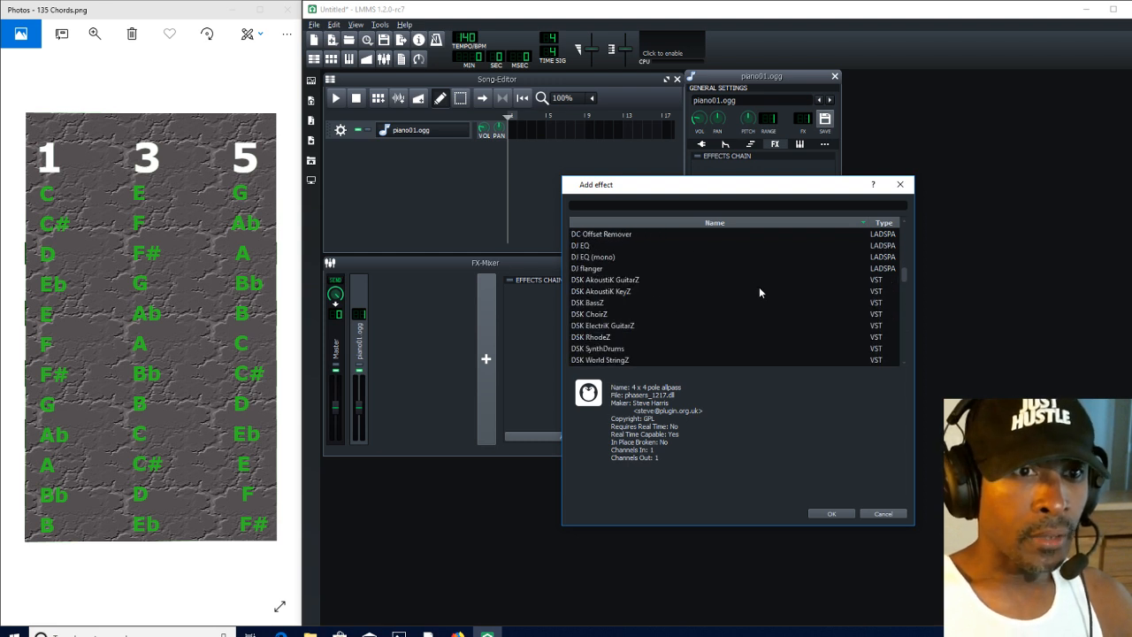
scroll(759, 286, down, 6)
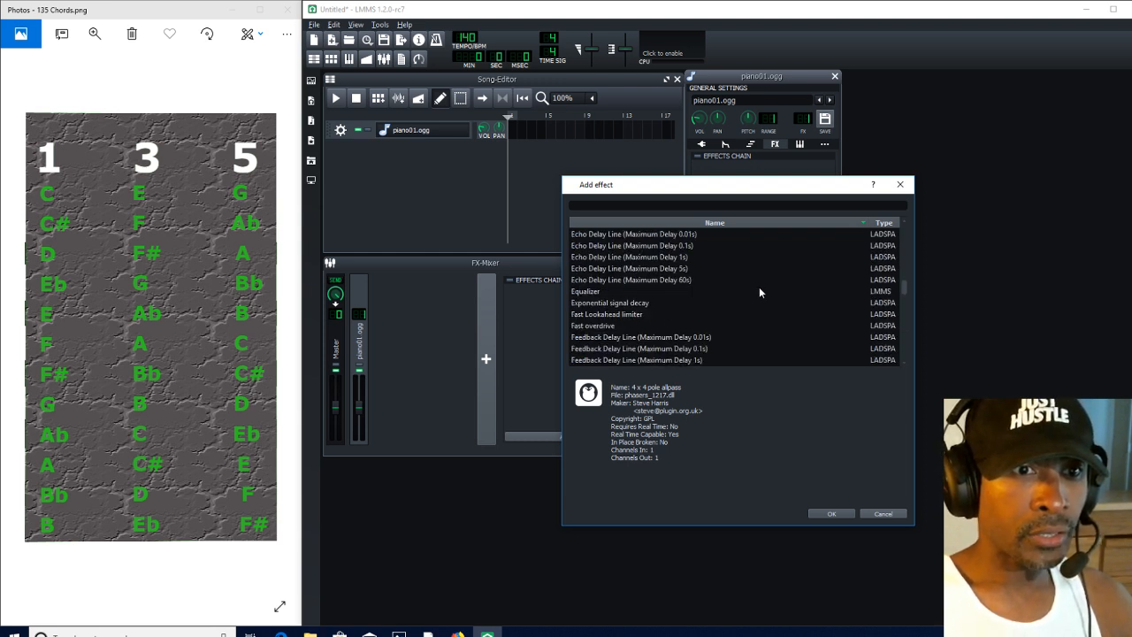
scroll(759, 286, down, 1)
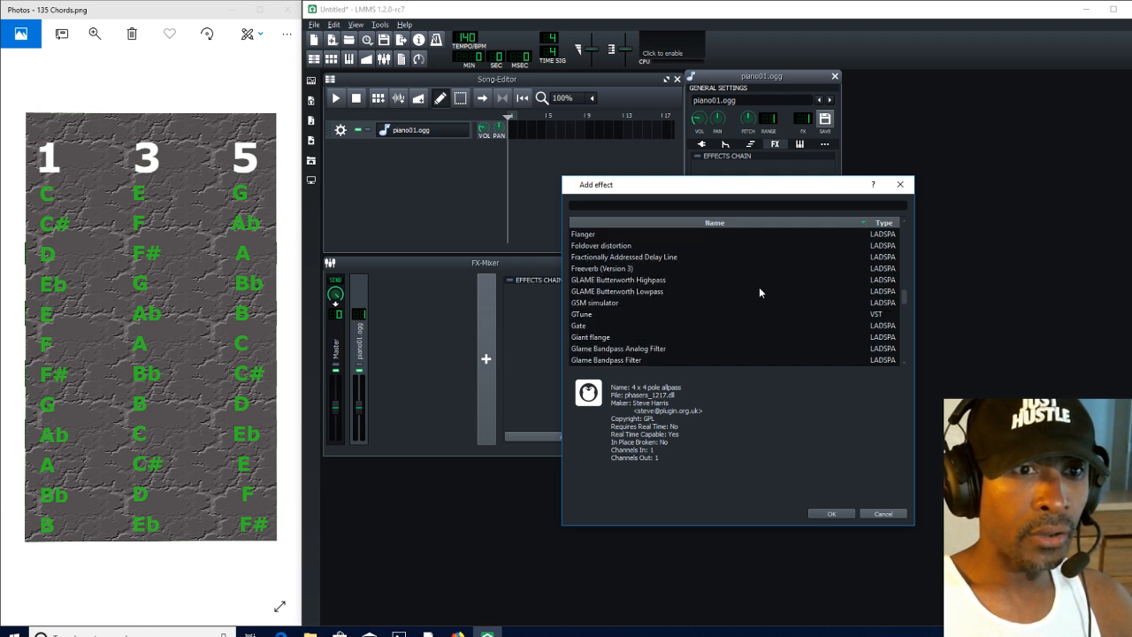
click(592, 315)
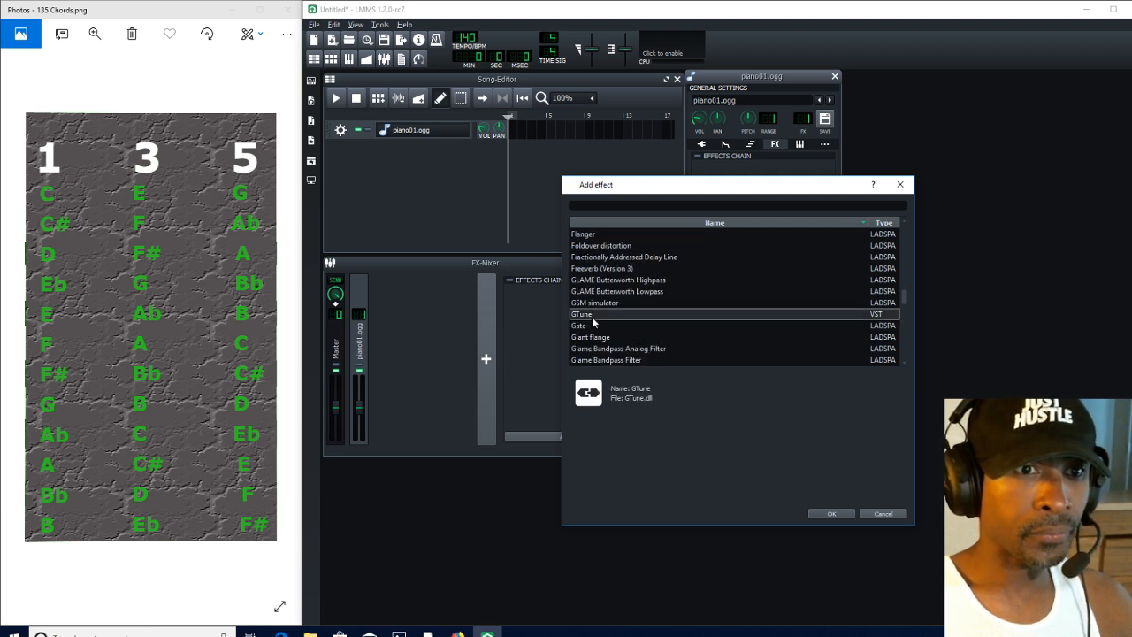
click(840, 514)
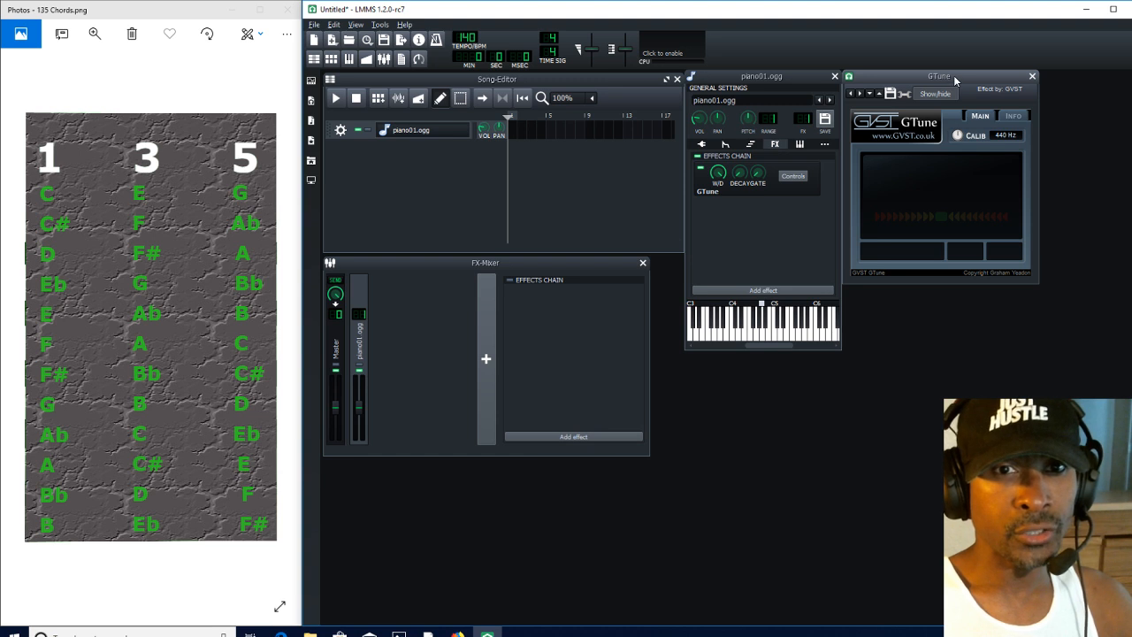
drag(953, 76, 987, 114)
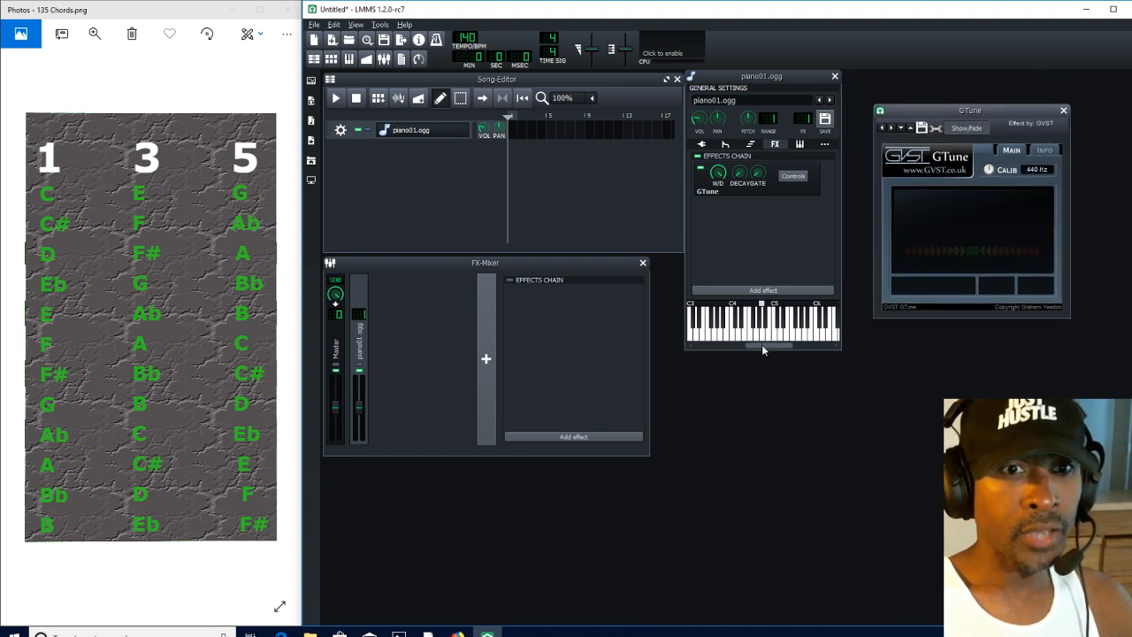
click(765, 339)
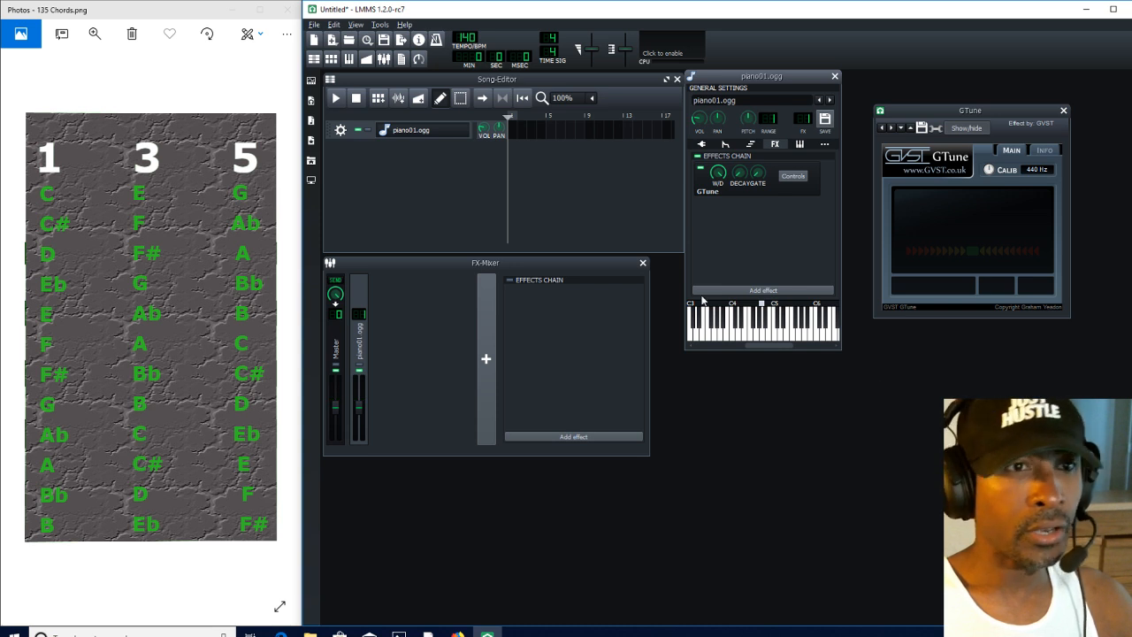
Step: Create a pattern on the piano01.ogg track and draw four A4 notes half a bar apart across the first two bars
double_click(512, 136)
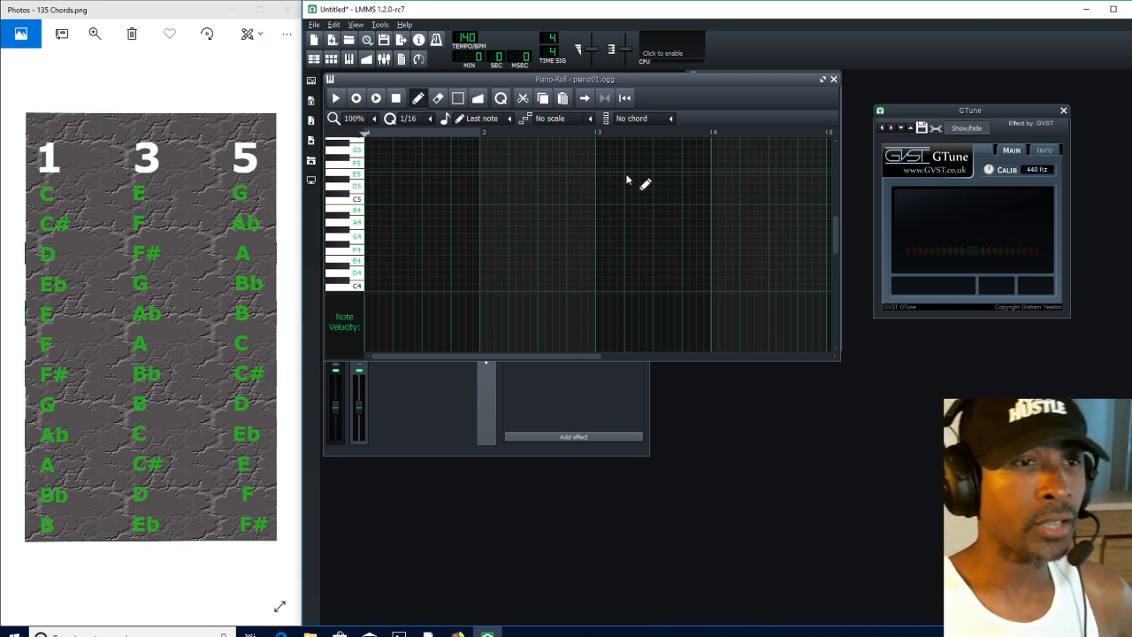
click(370, 223)
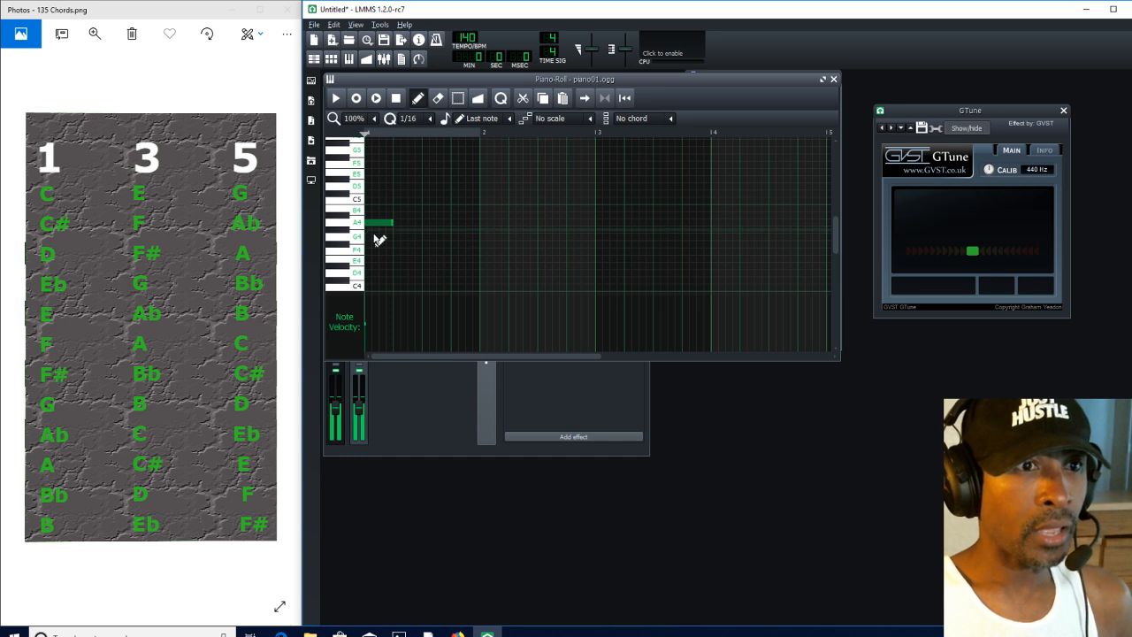
click(427, 224)
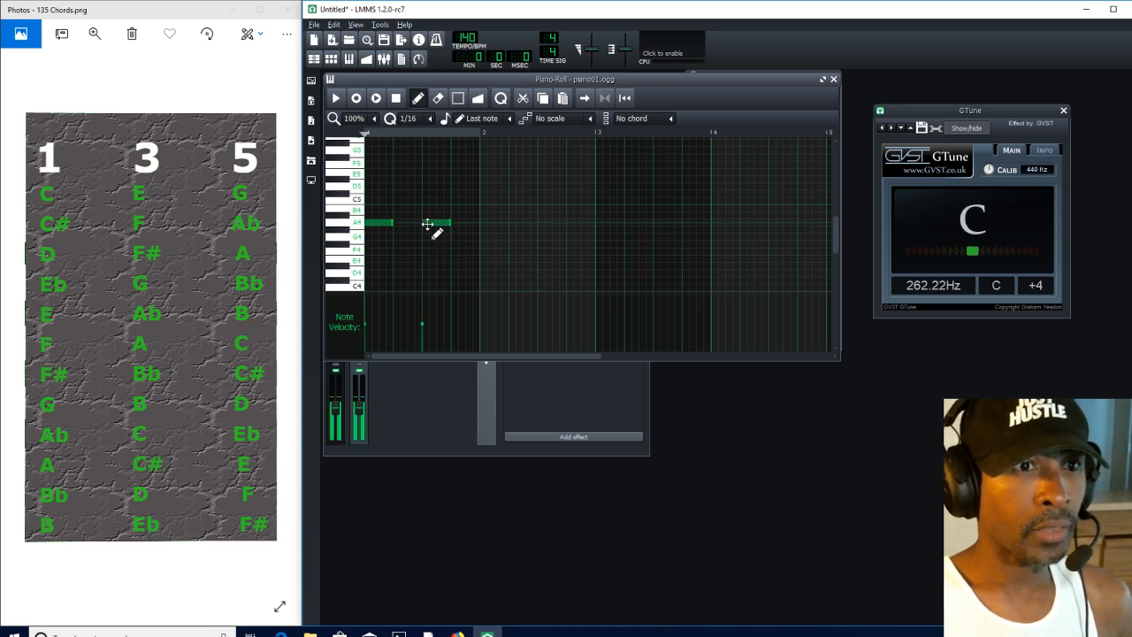
click(482, 223)
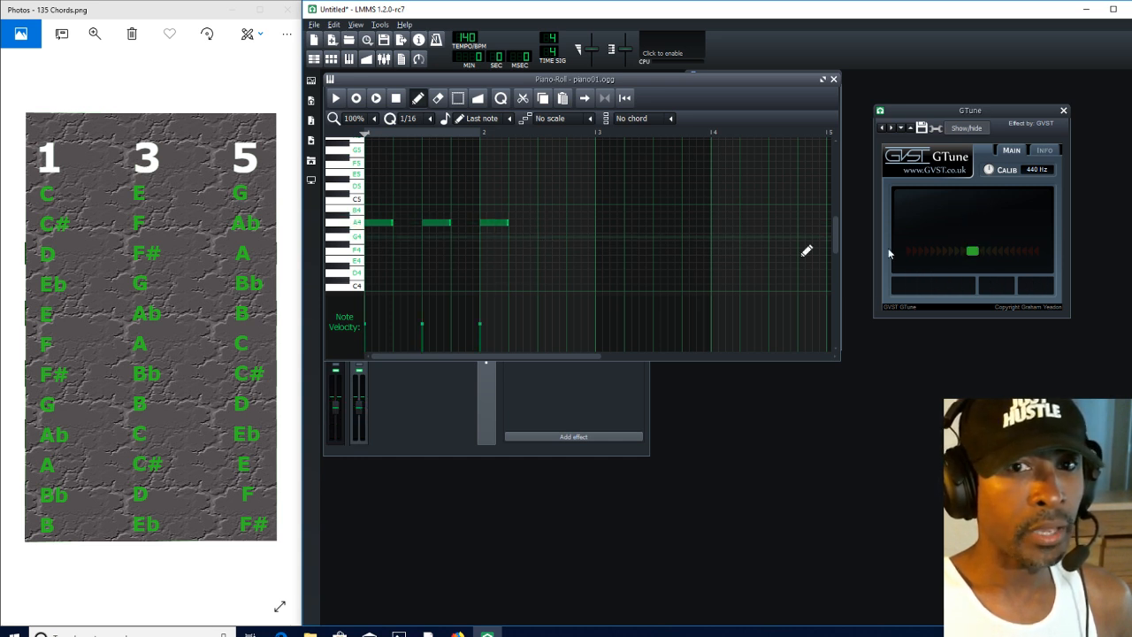
click(541, 224)
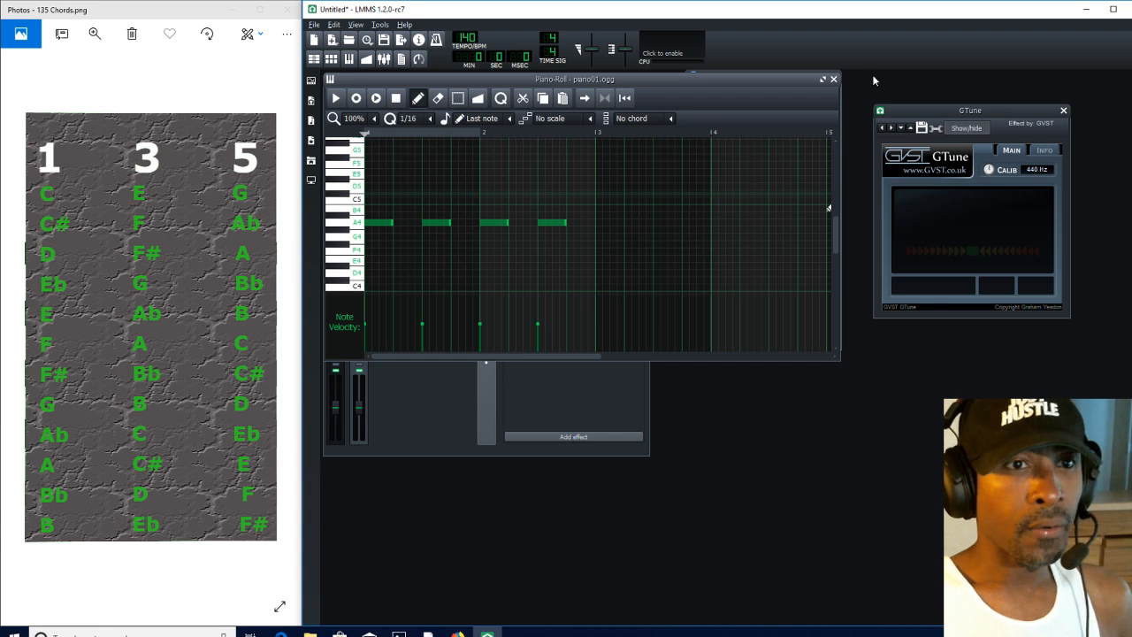
Step: Bring the piano01.ogg instrument window out from behind the Piano-Roll and set it to stay on top
drag(726, 81, 730, 105)
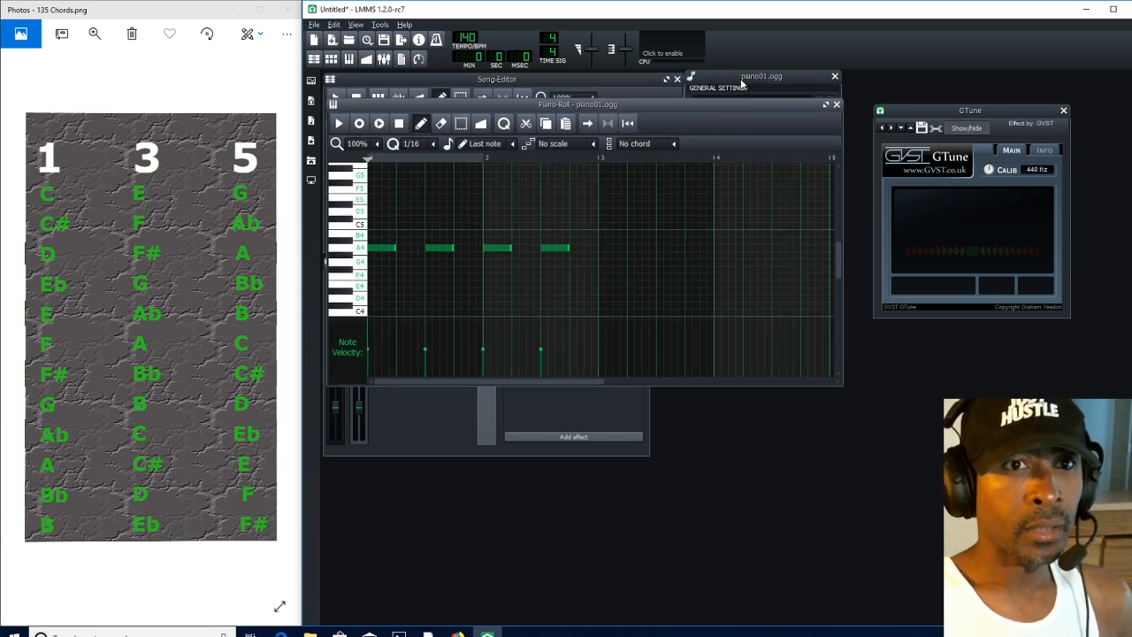
click(740, 81)
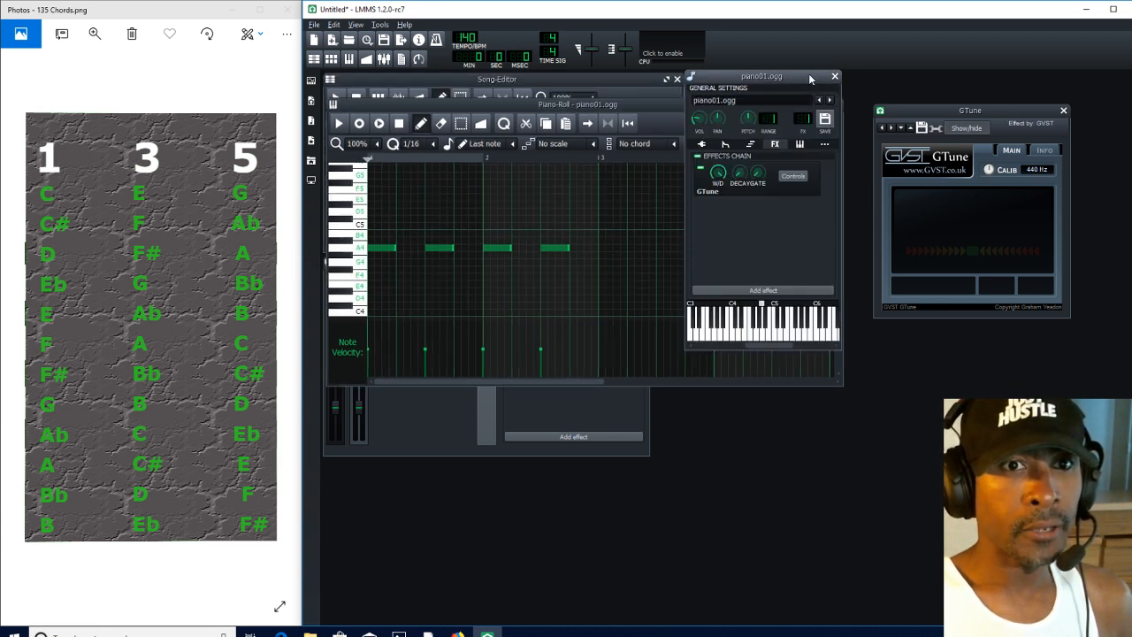
drag(810, 79, 999, 320)
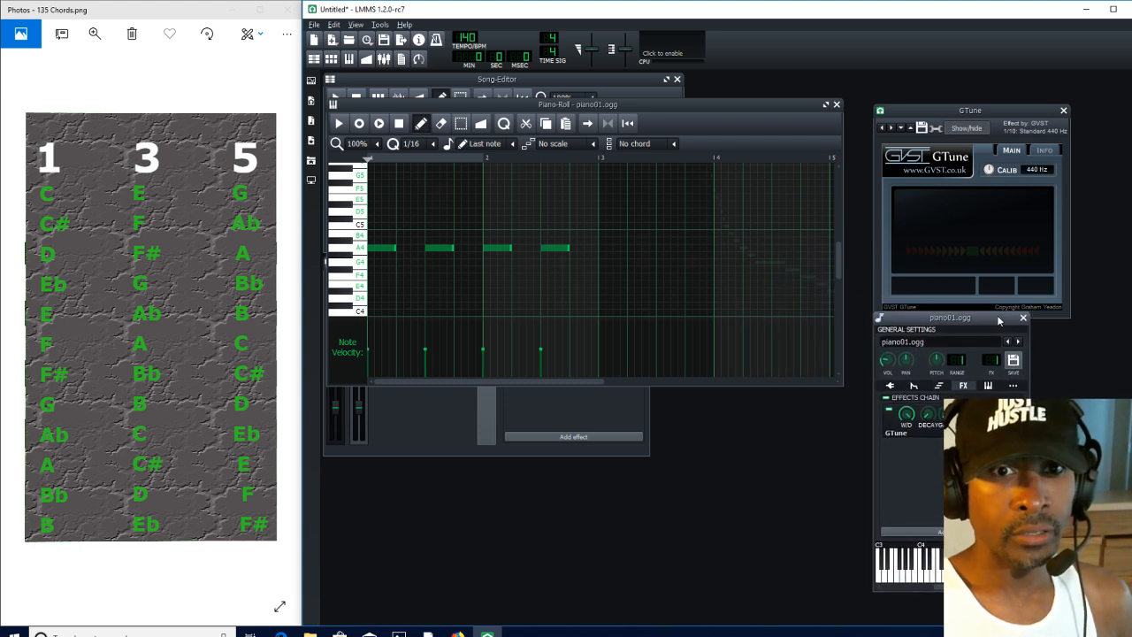
click(878, 318)
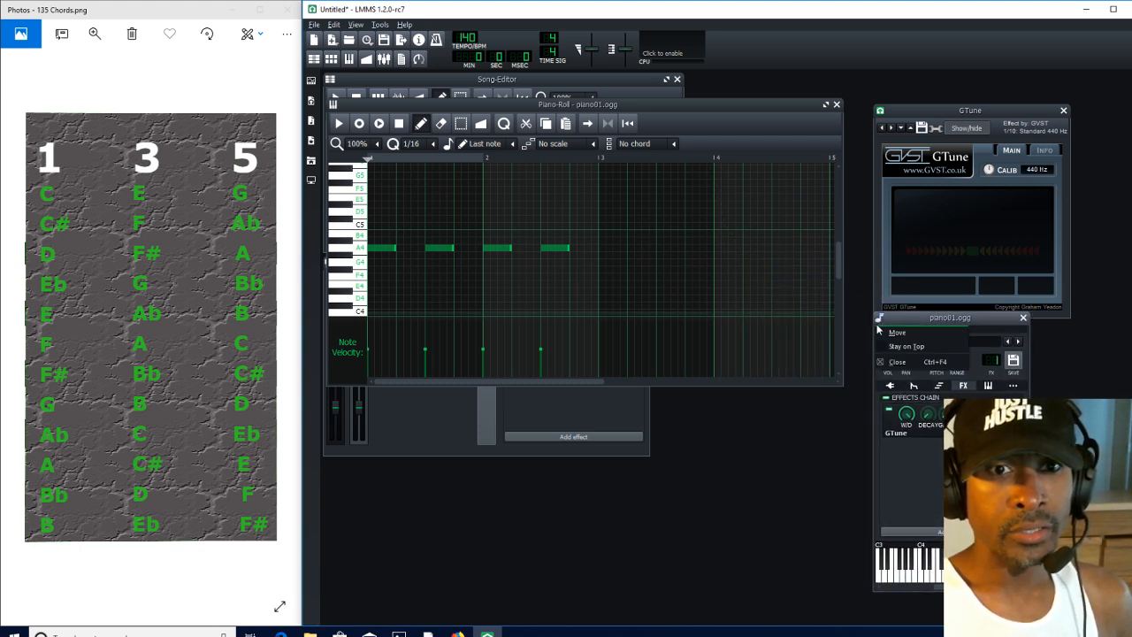
click(901, 348)
drag(927, 323, 718, 202)
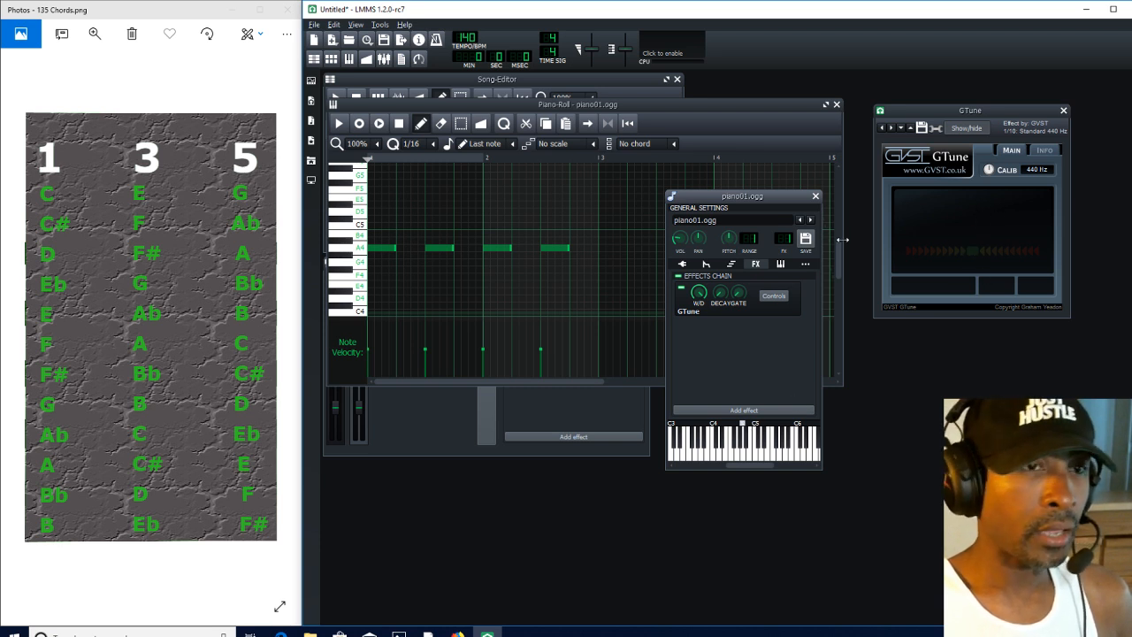
Step: Play the A4 pattern twice with the instrument window moved aside and check the pitch in GTune
click(340, 124)
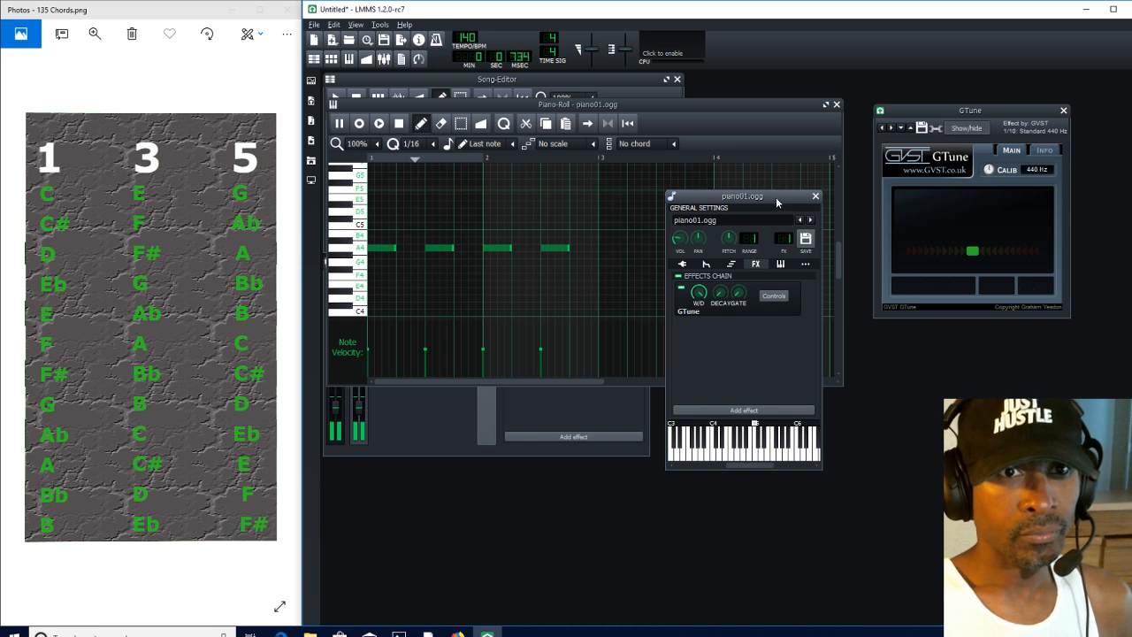
drag(776, 197, 918, 283)
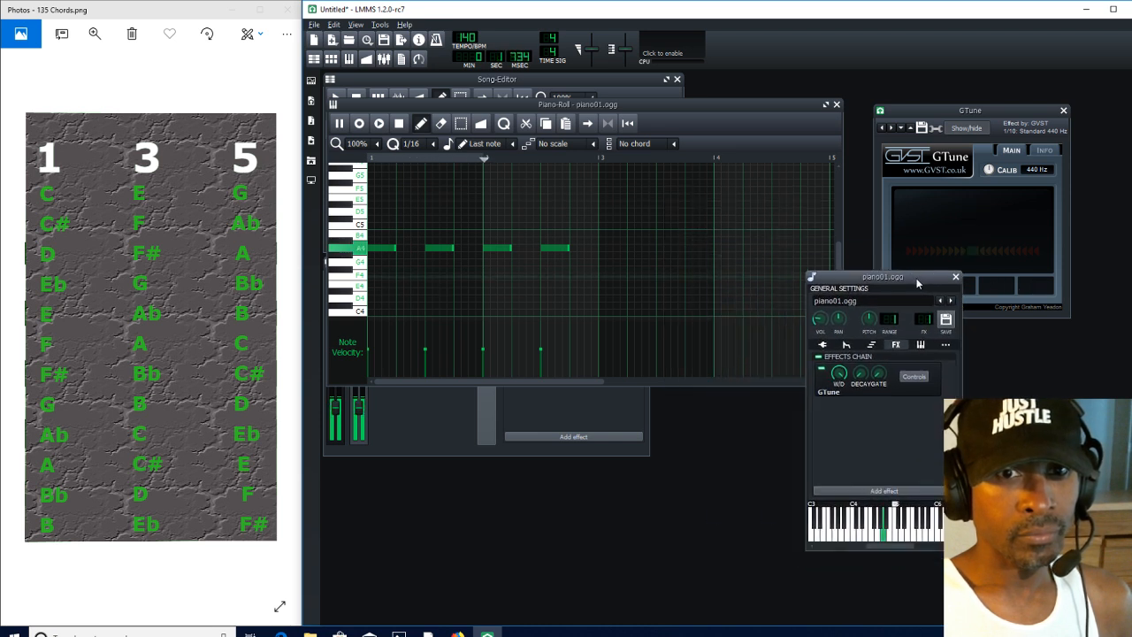
click(399, 122)
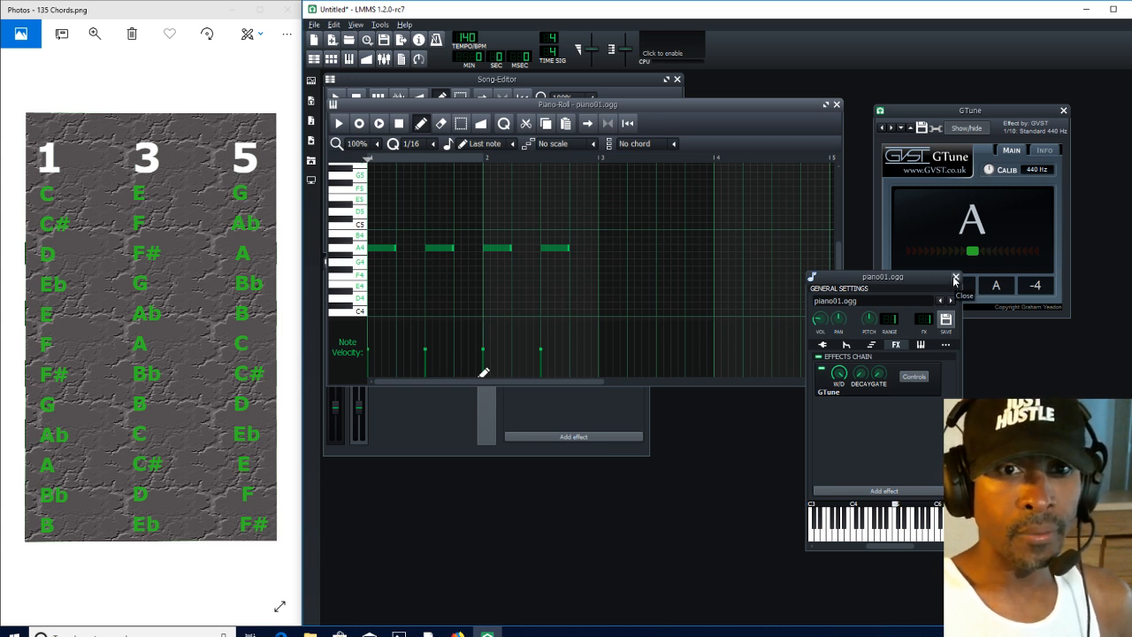
click(339, 124)
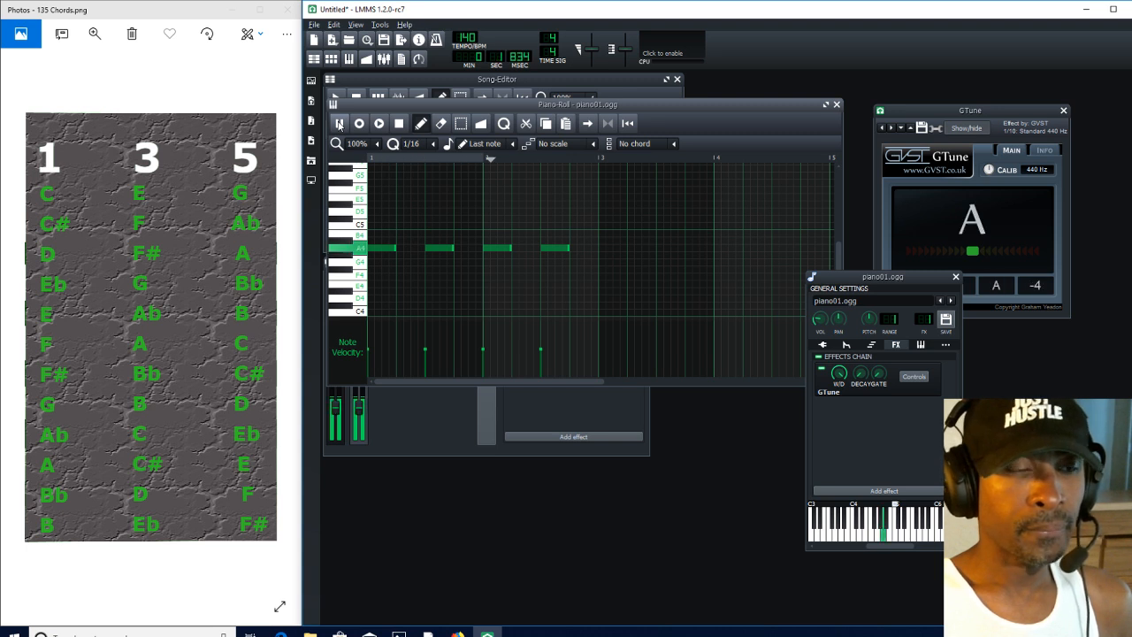
click(339, 124)
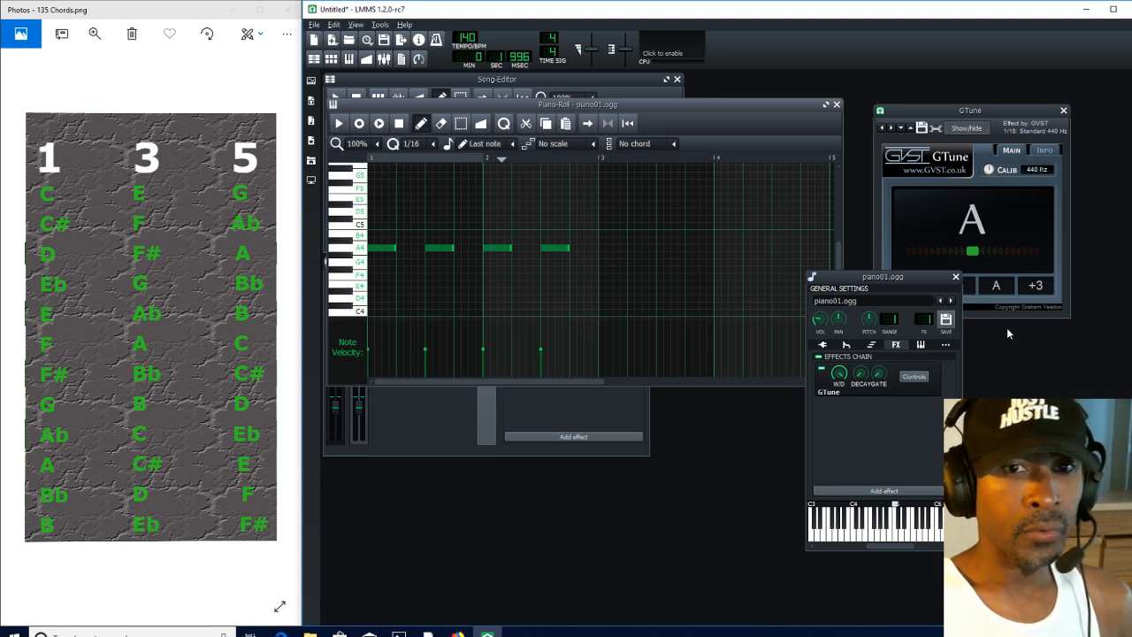
Step: Close the piano01.ogg instrument and GTune windows and move the Piano-Roll off the Song-Editor
click(955, 277)
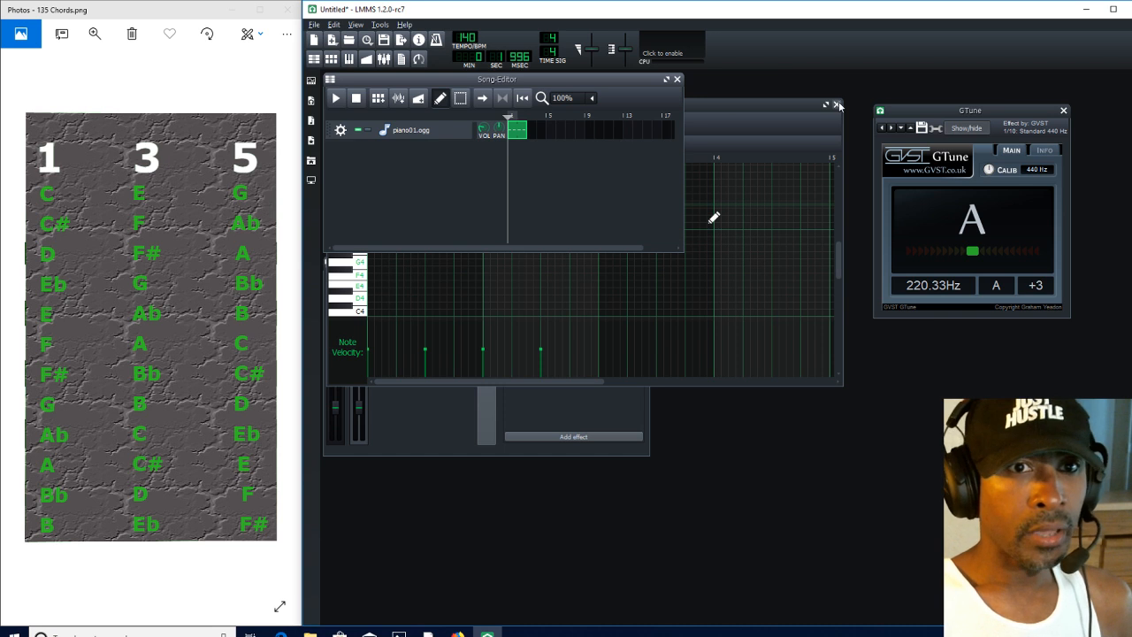
click(1064, 111)
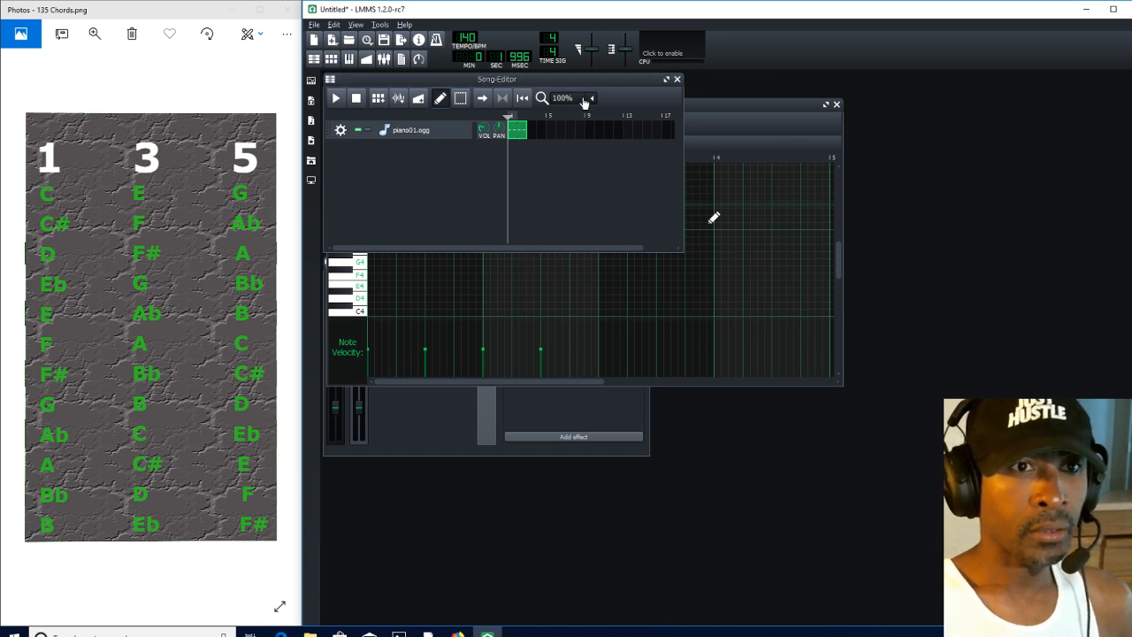
click(723, 128)
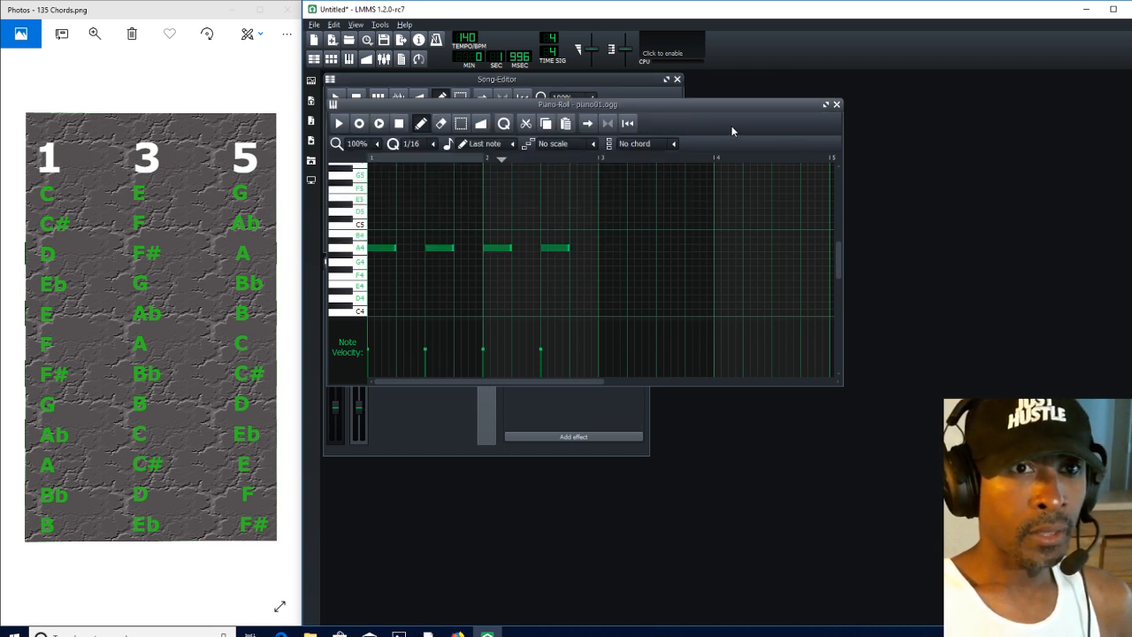
drag(726, 105, 954, 252)
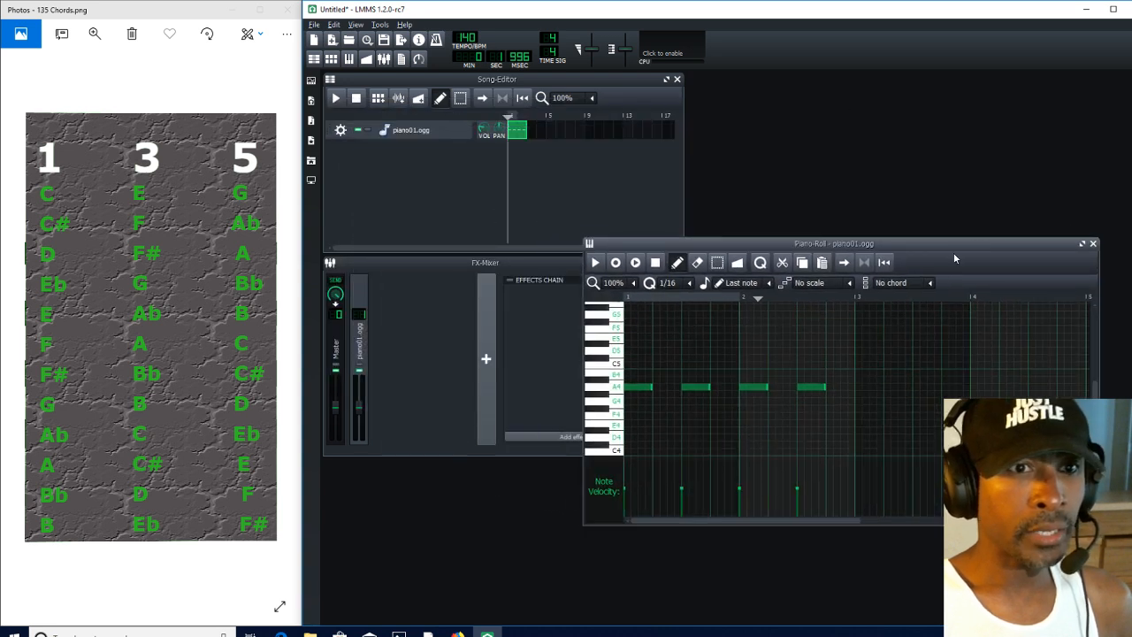
Step: Set the Piano-Roll window to stay on top and reposition it and the FX-Mixer below the Song-Editor's track
click(592, 246)
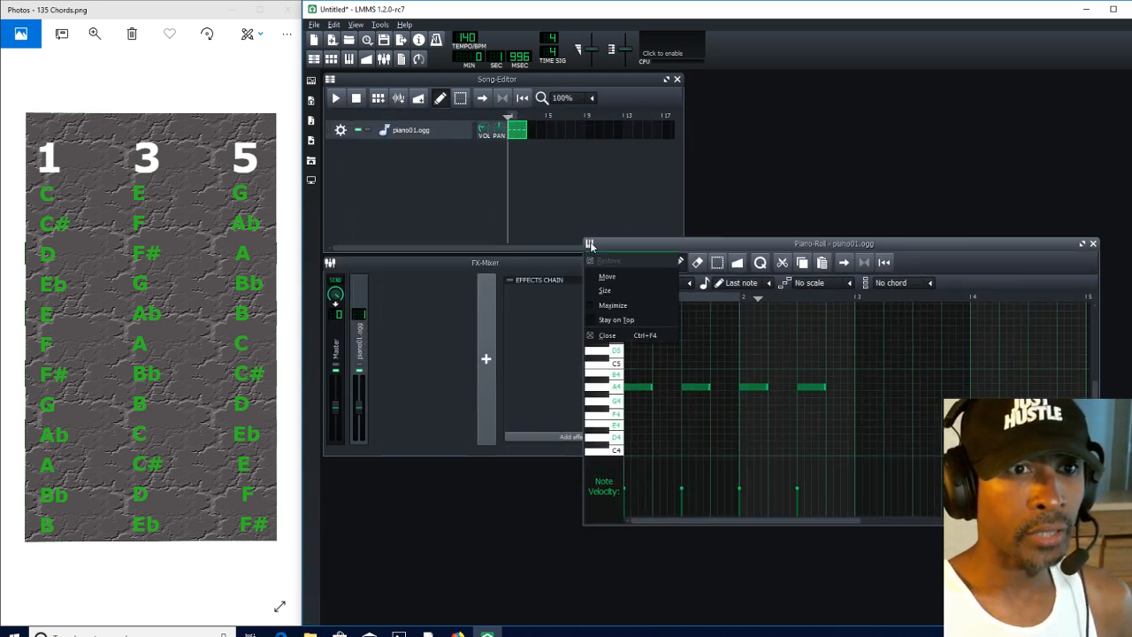
click(611, 320)
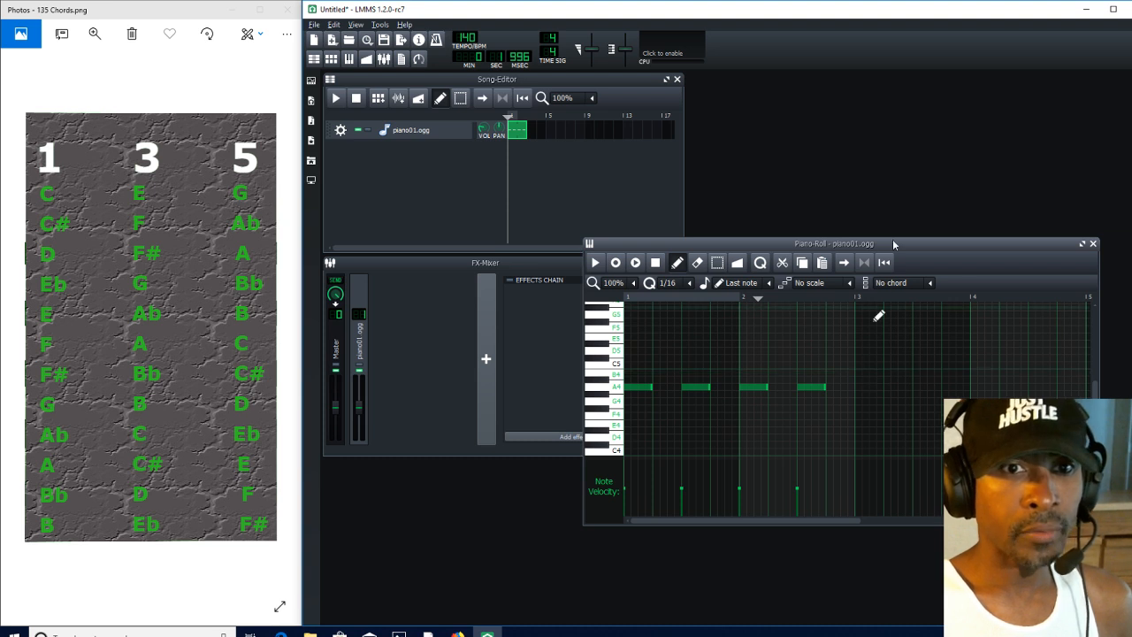
drag(893, 239, 801, 157)
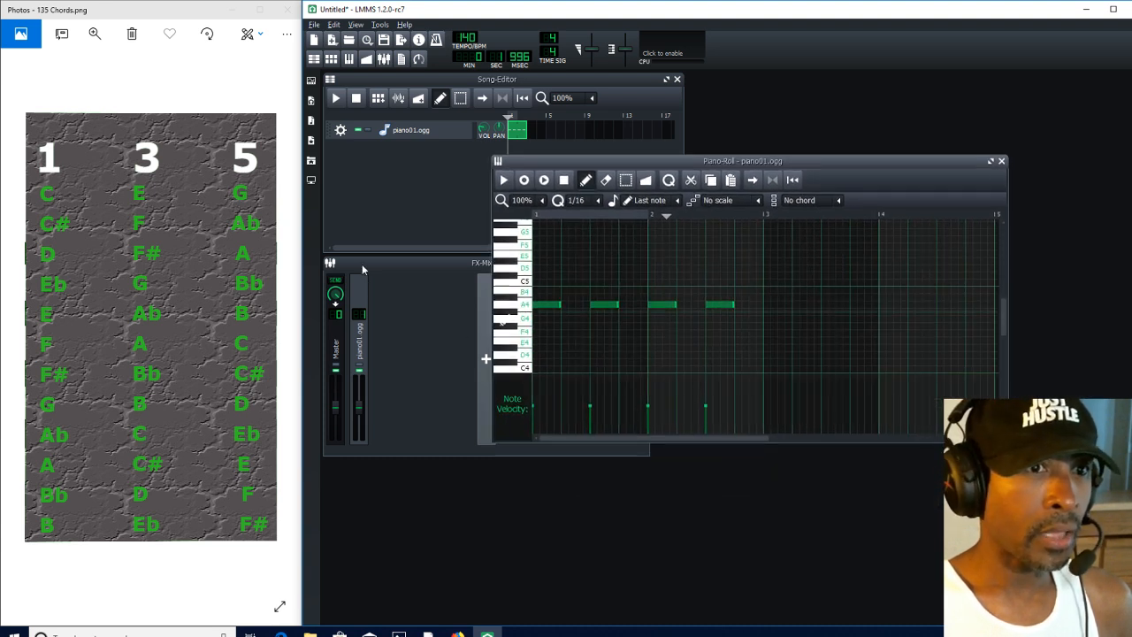
drag(372, 259, 384, 413)
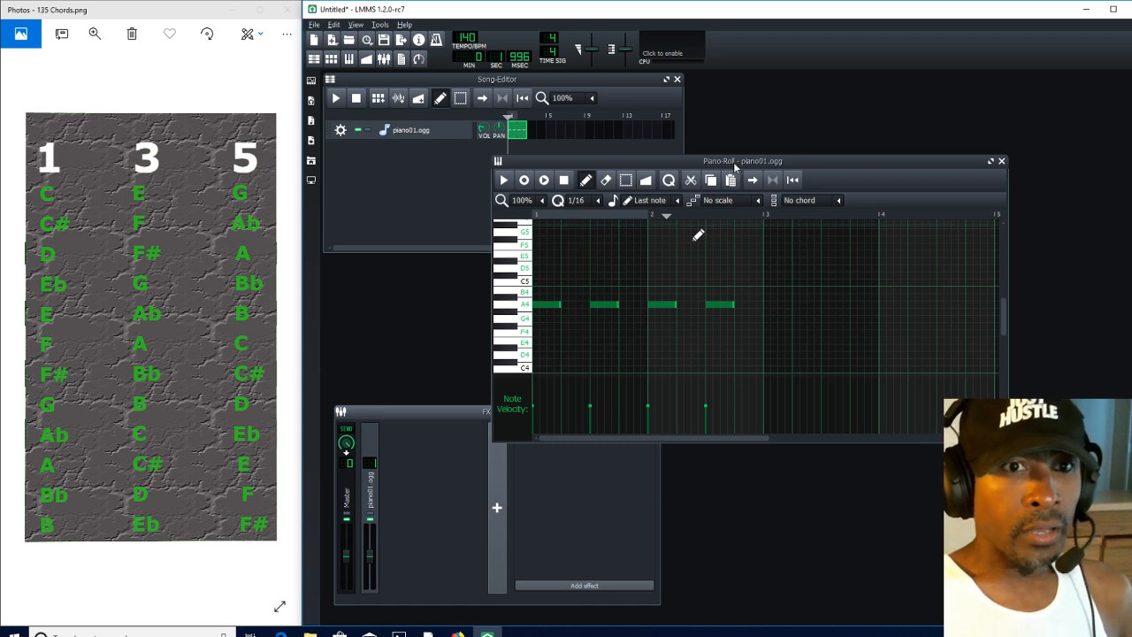
Step: Maximize the Piano-Roll window and delete all four A4 notes from the pattern
drag(736, 164, 573, 123)
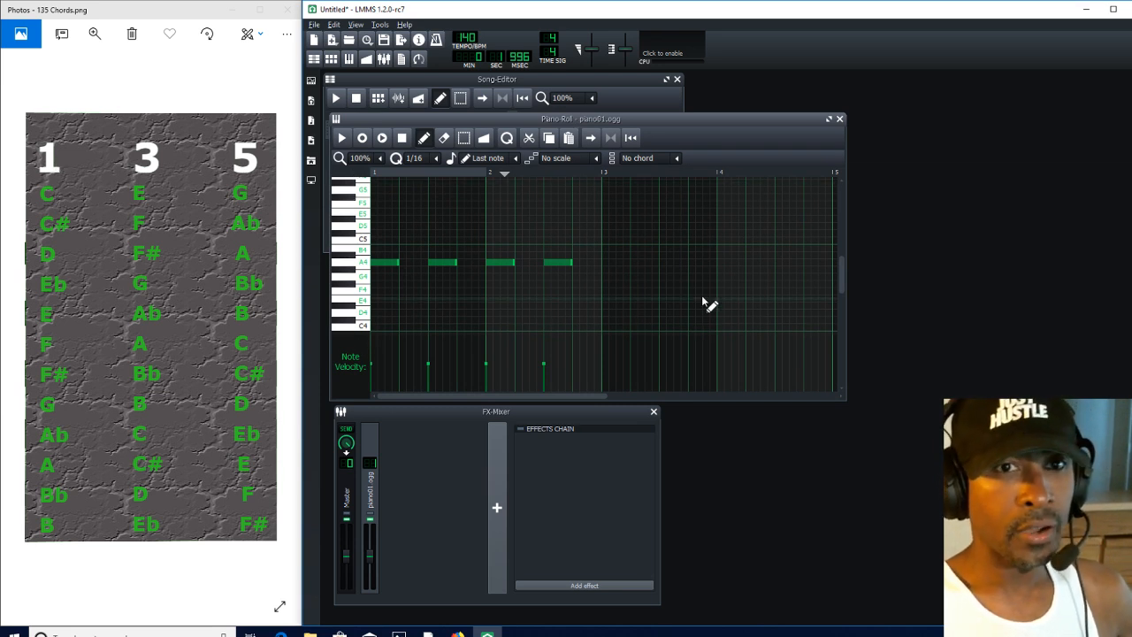
click(828, 120)
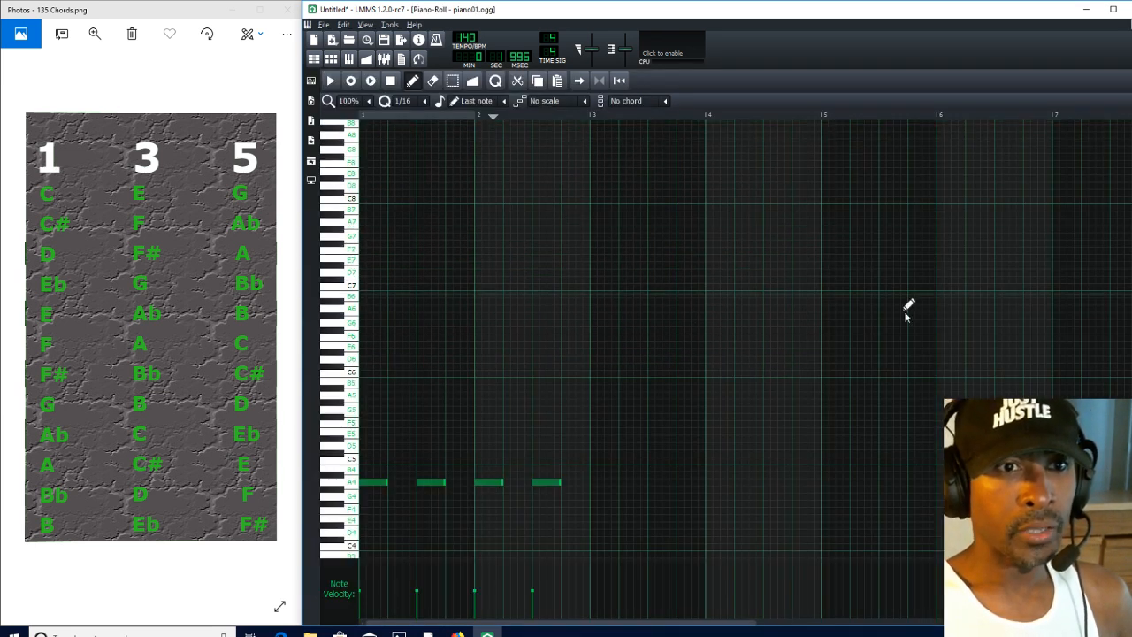
right_click(376, 482)
right_click(430, 482)
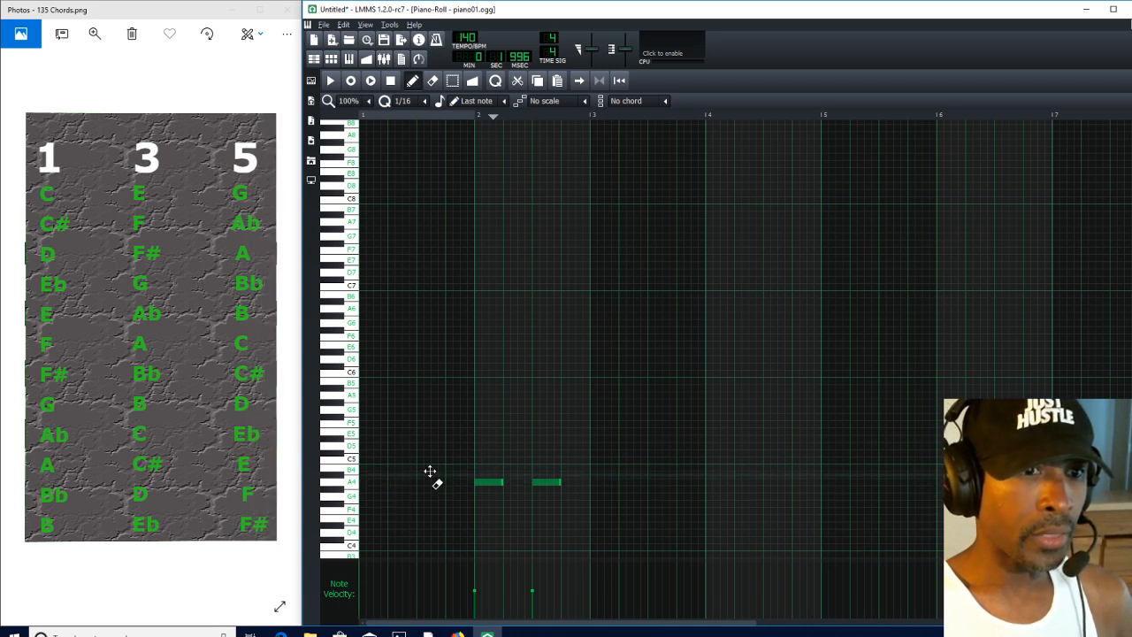
right_click(495, 482)
right_click(541, 482)
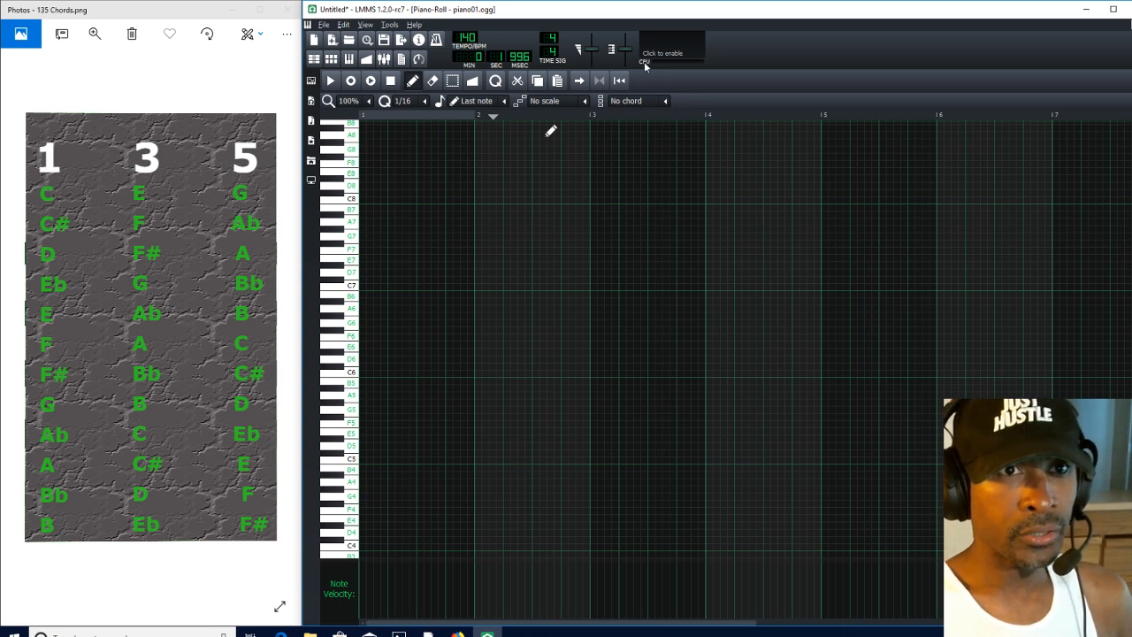
Step: Review the available chord types, keep No chord selected, and place a single C4 note at the start of bar 1
click(666, 103)
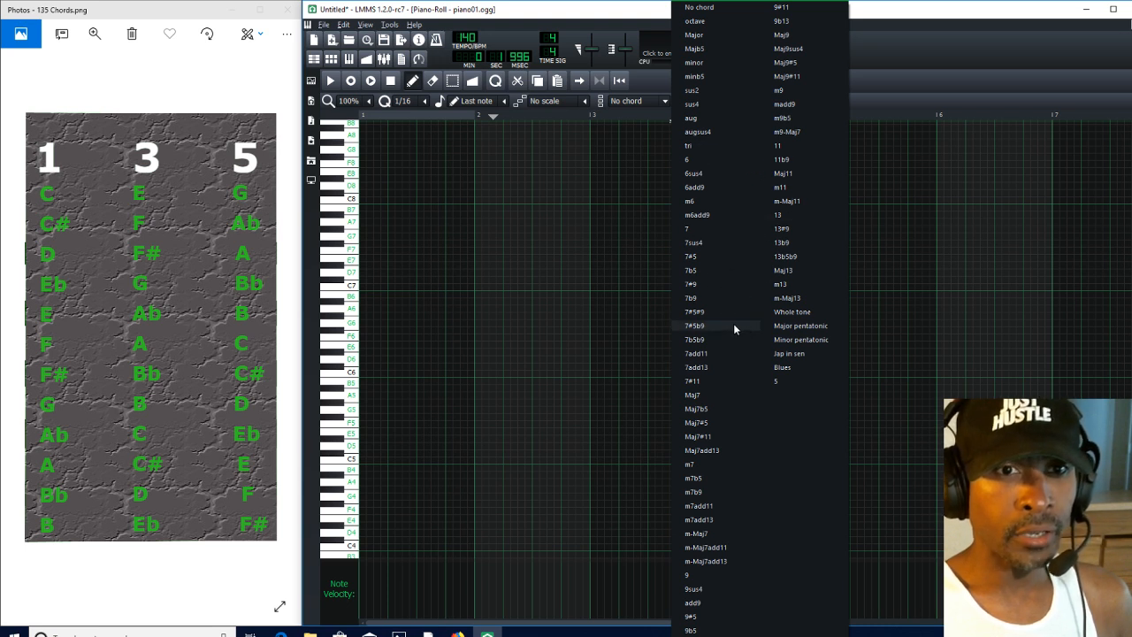
click(926, 50)
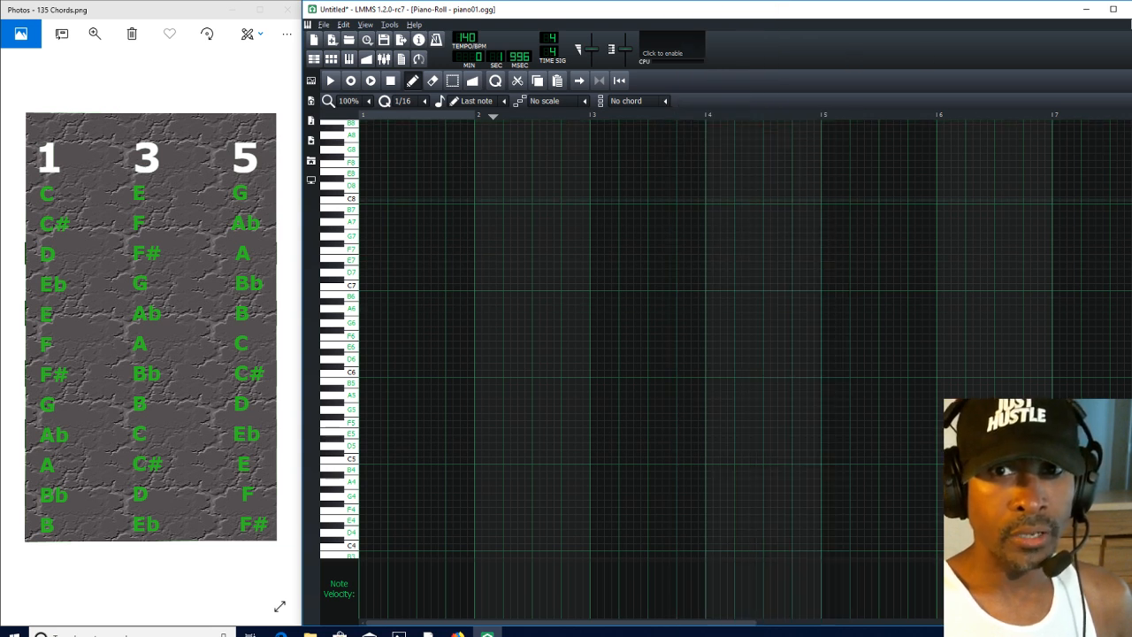
scroll(1078, 205, down, 4)
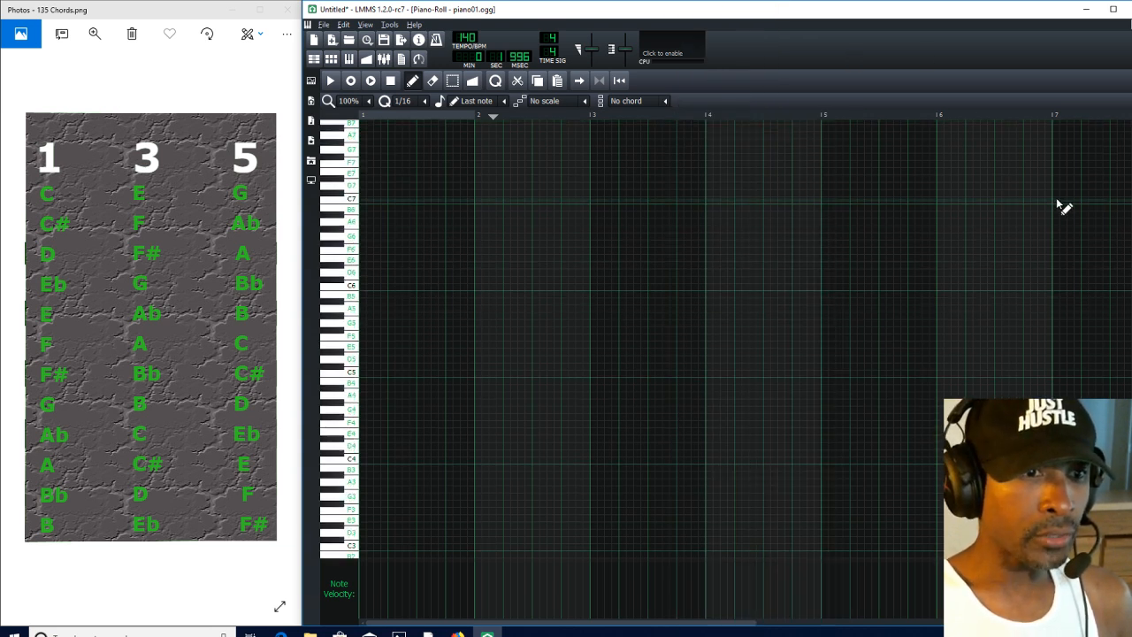
scroll(1060, 205, down, 1)
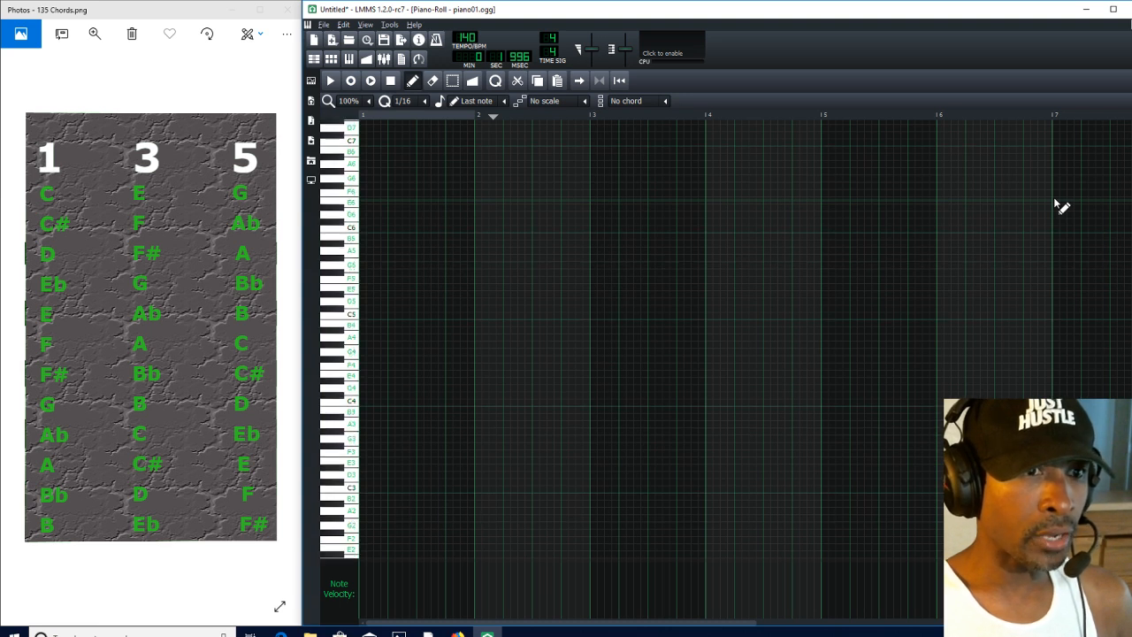
scroll(1059, 205, up, 1)
scroll(1058, 204, down, 4)
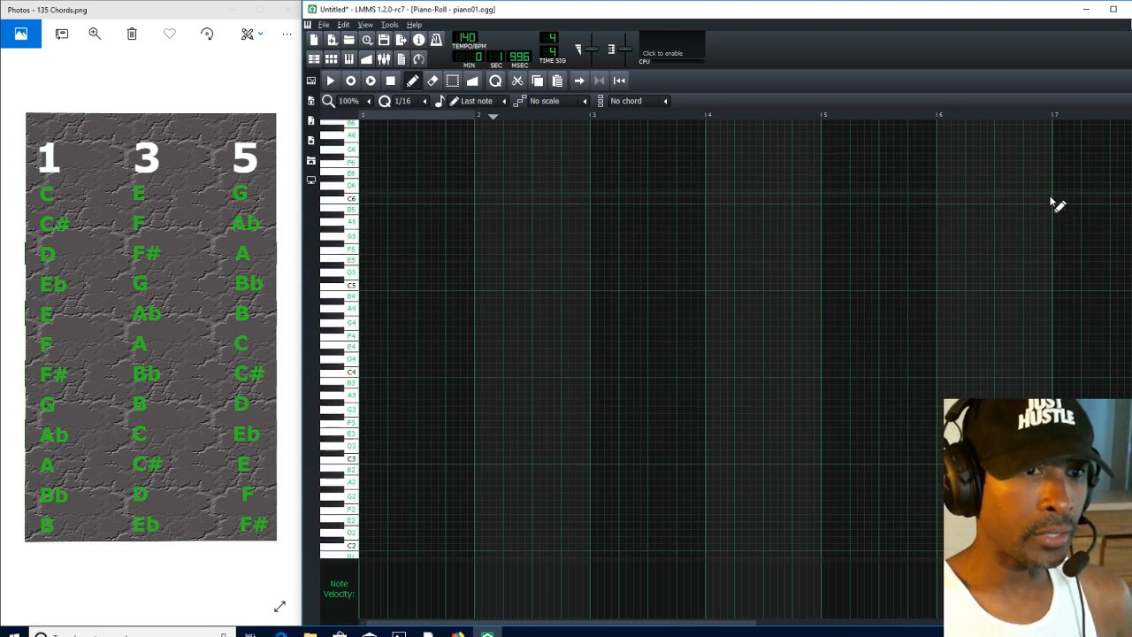
scroll(1054, 203, down, 1)
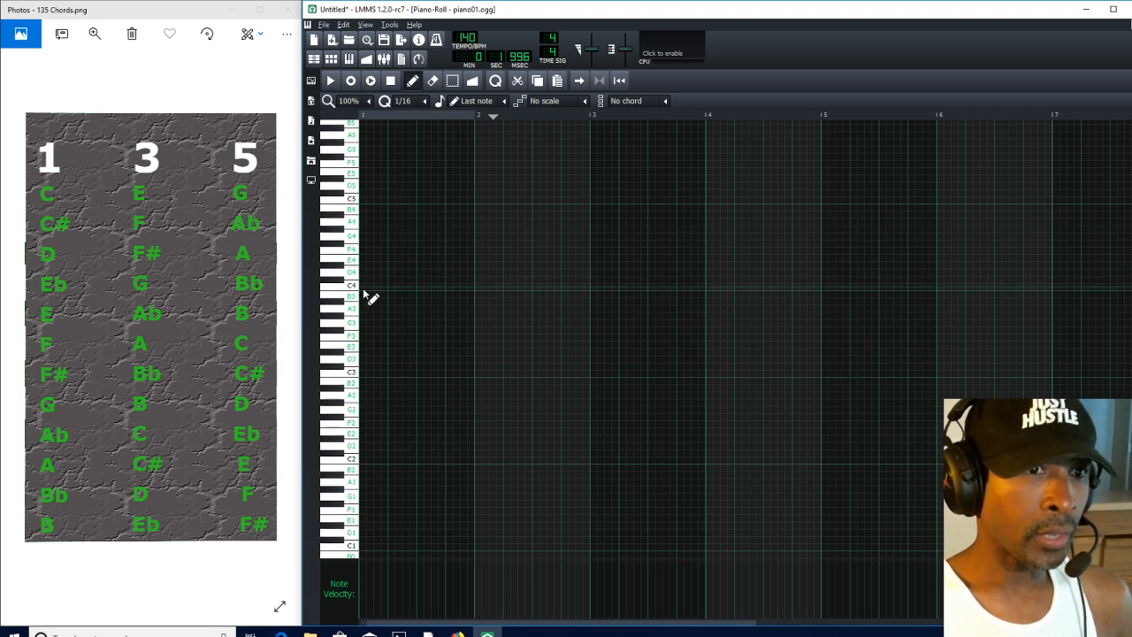
click(664, 102)
click(698, 9)
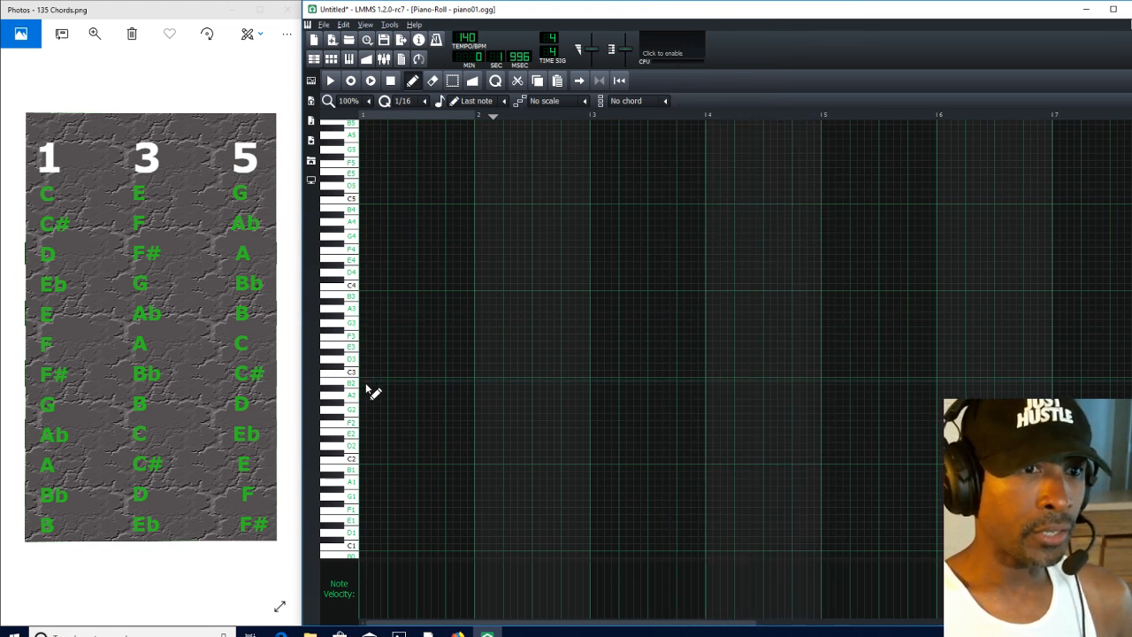
click(363, 287)
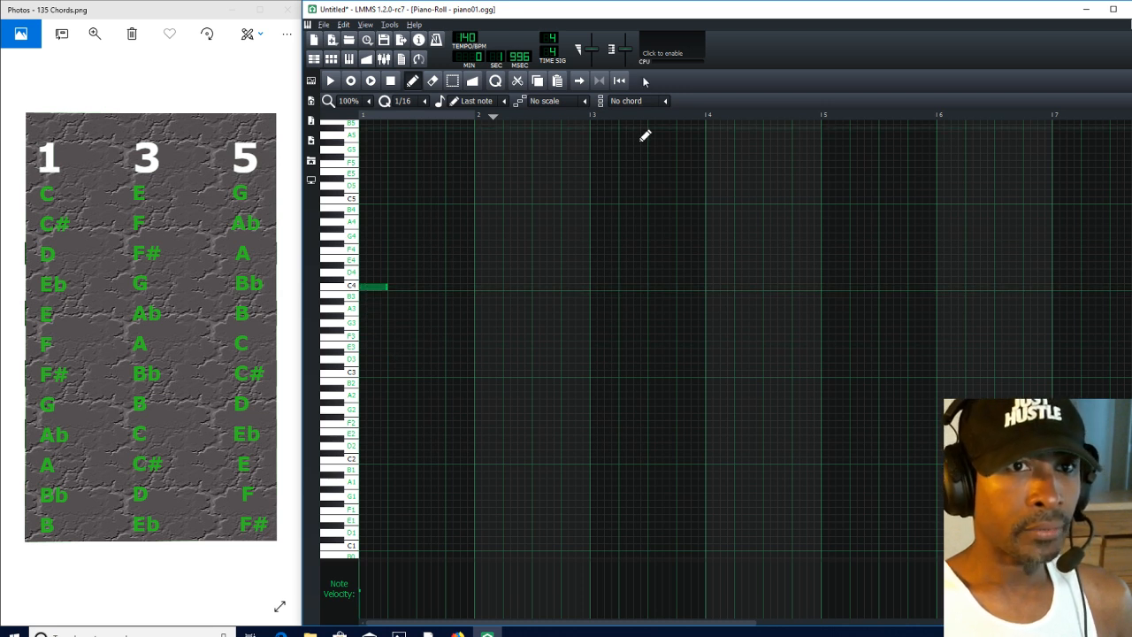
Step: Set the chord type to octave and place C4, C5 and C3 notes at the start of bar 2
click(667, 102)
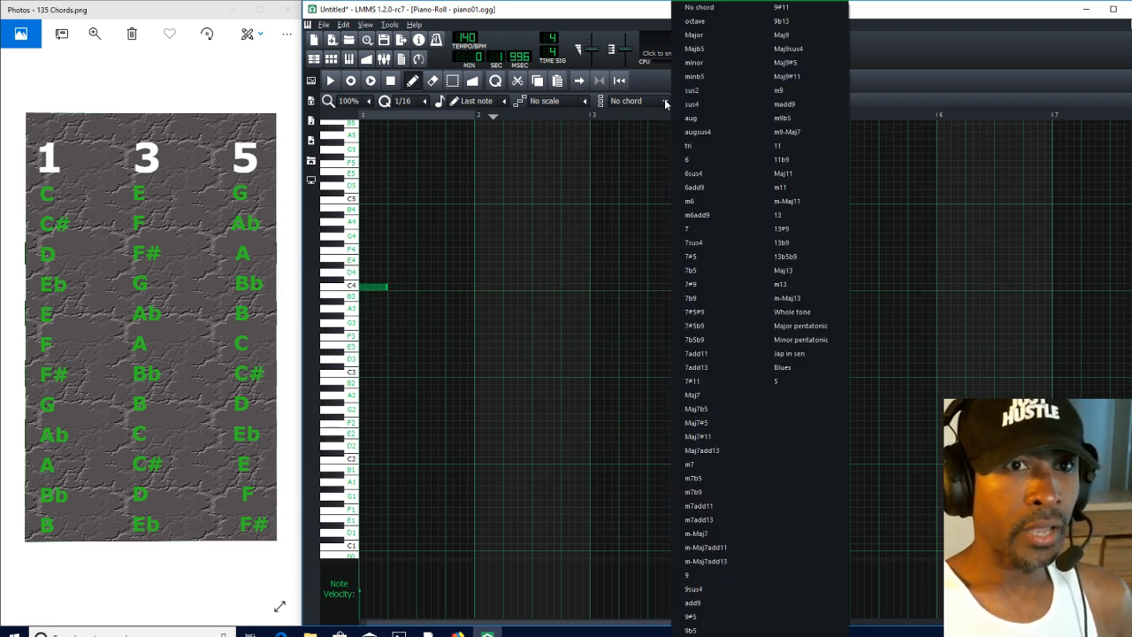
click(695, 21)
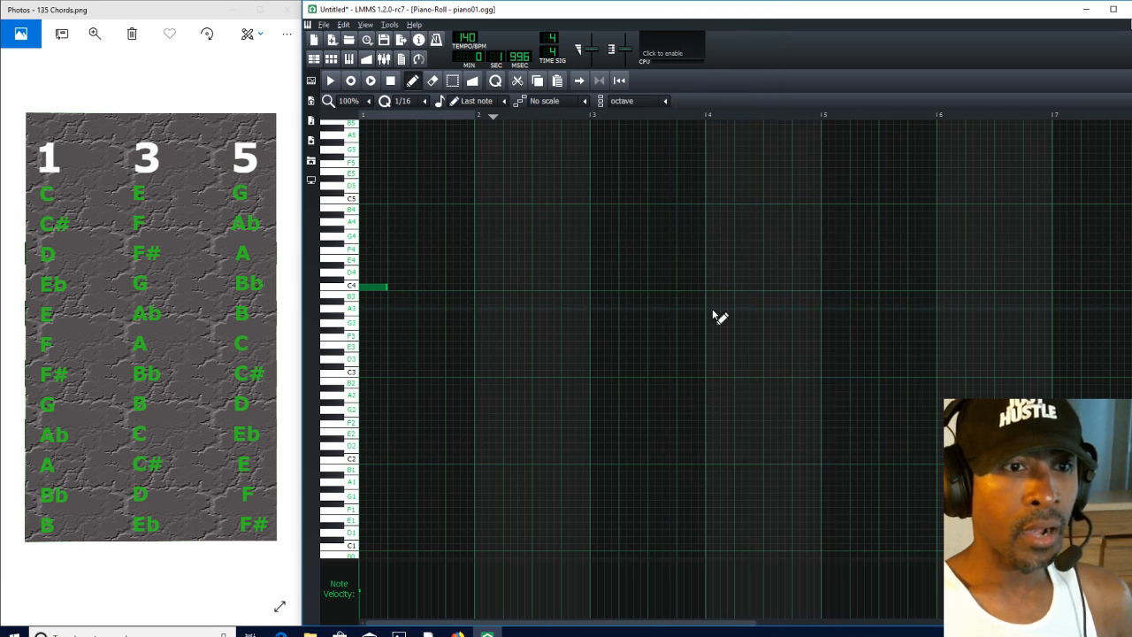
click(478, 287)
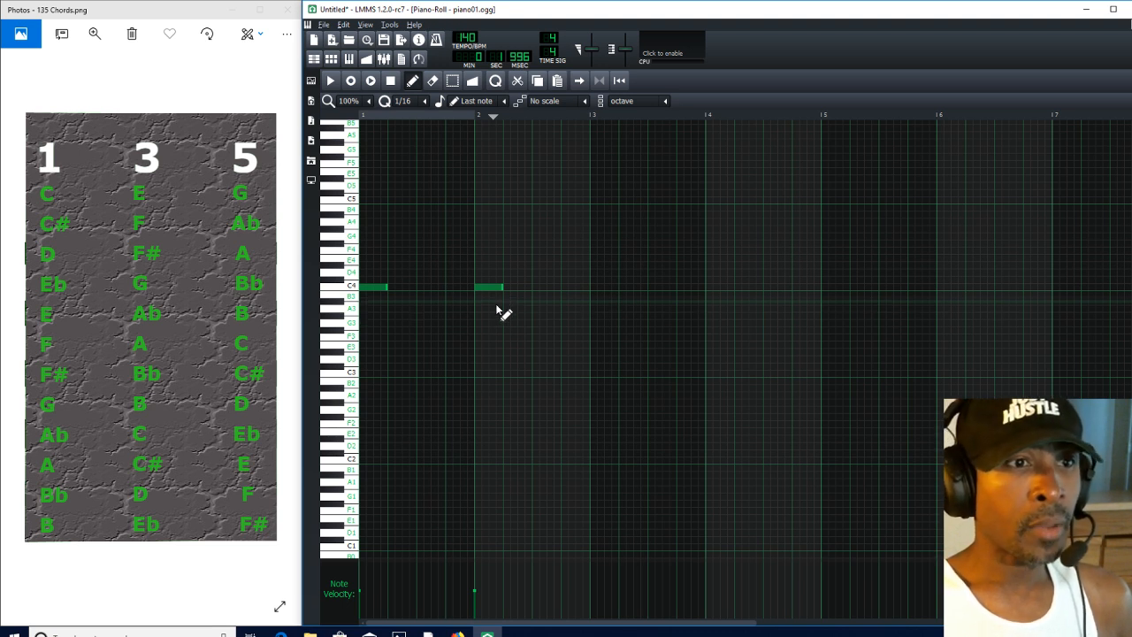
click(477, 203)
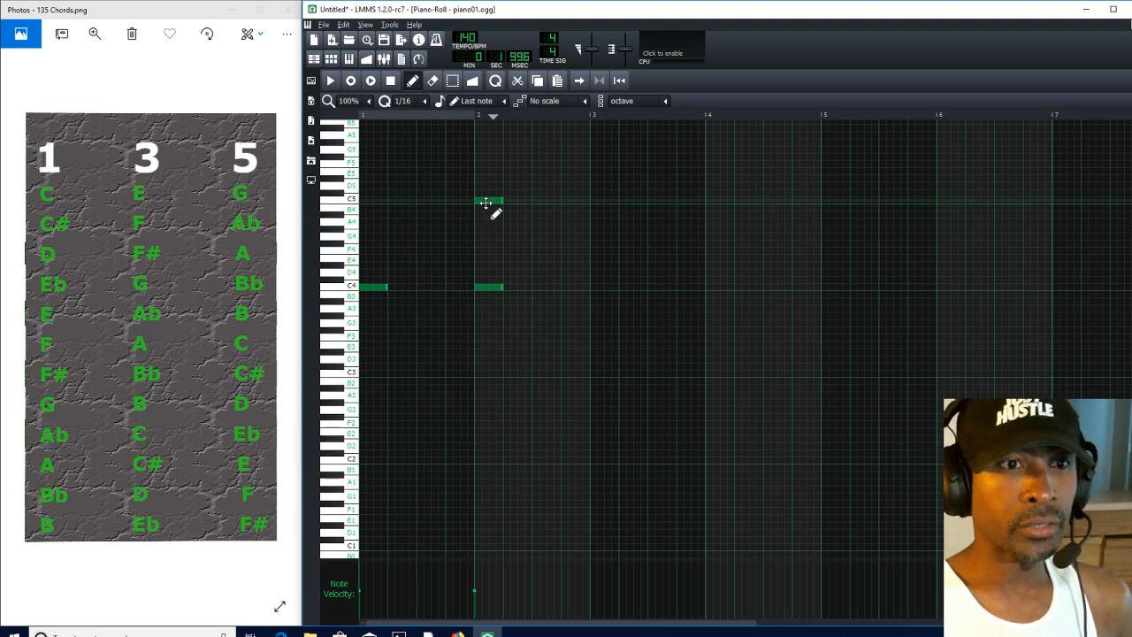
click(481, 376)
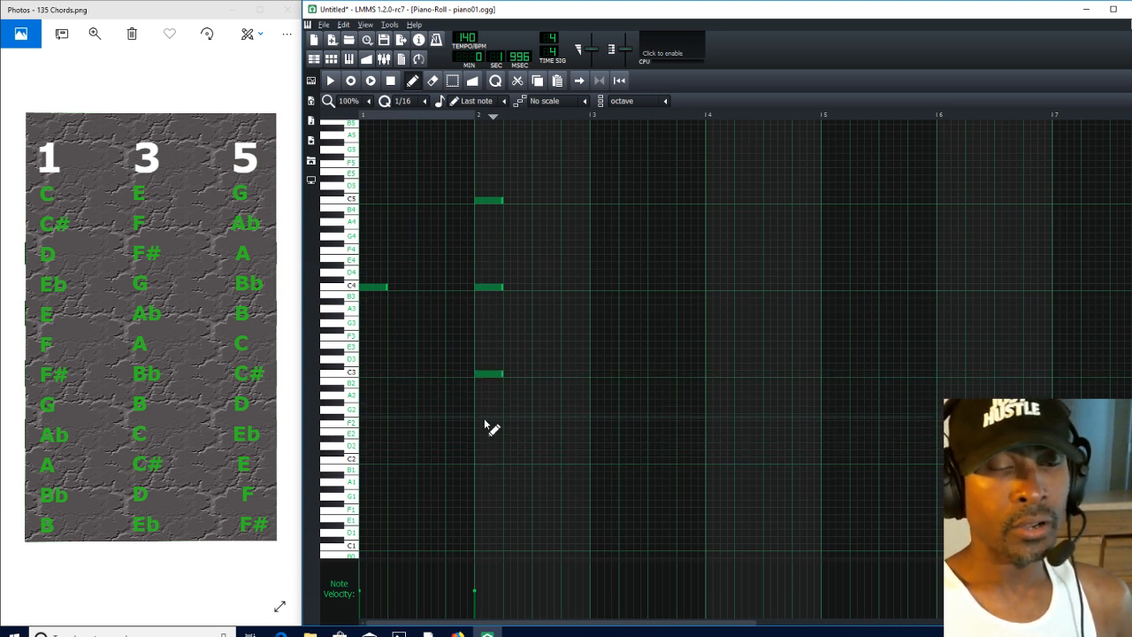
Step: Delete the C3, C5 and C4 notes at the start of bar 2
right_click(492, 373)
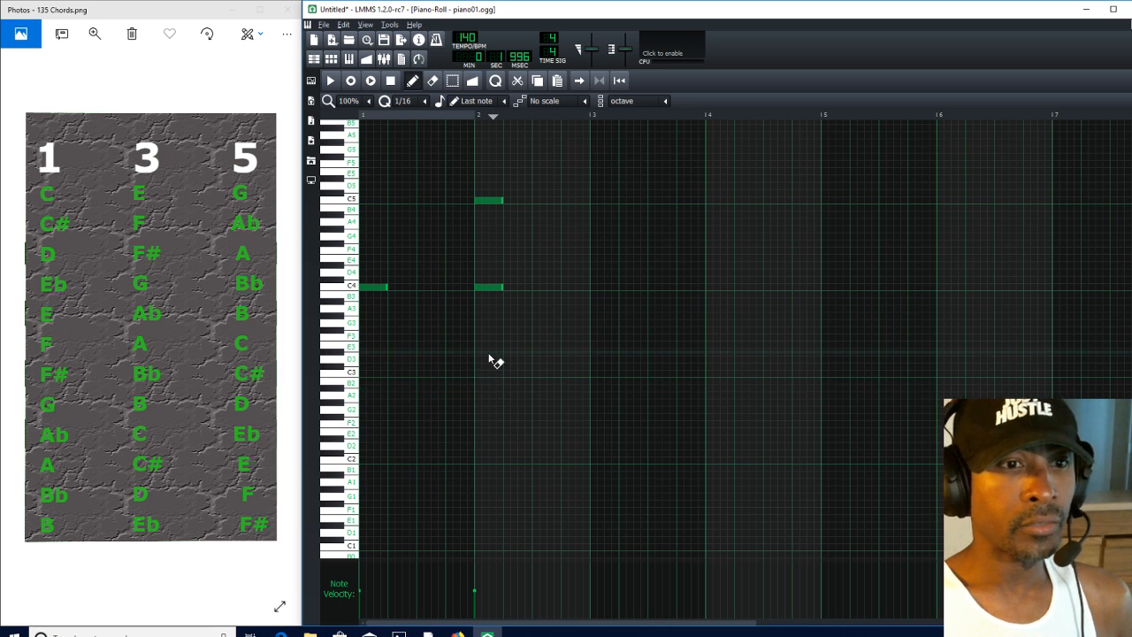
right_click(488, 200)
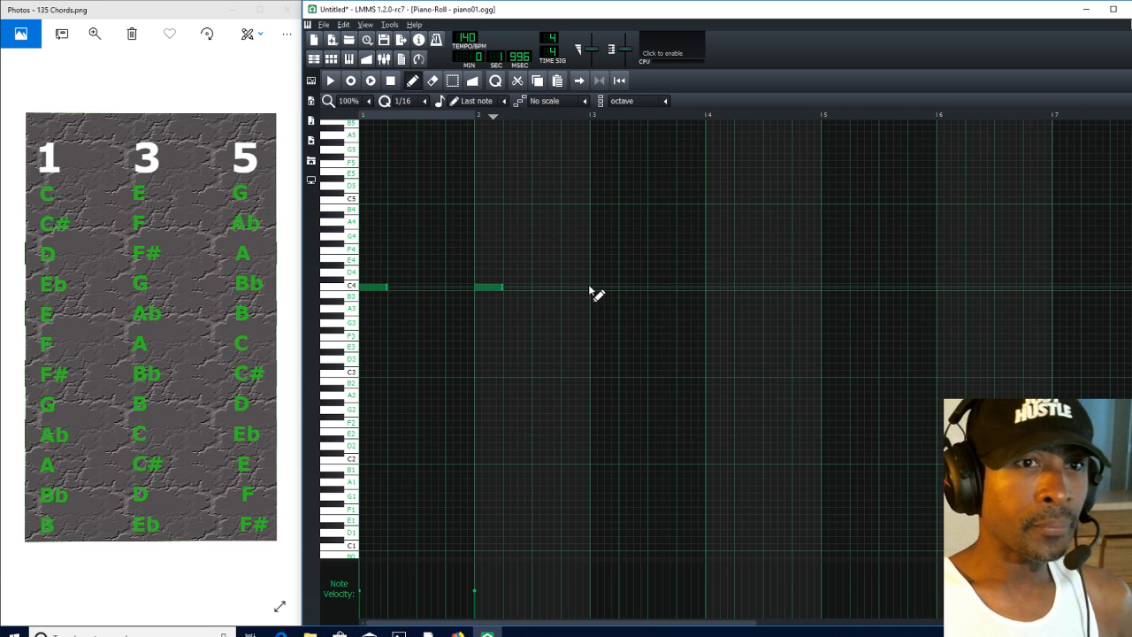
right_click(496, 290)
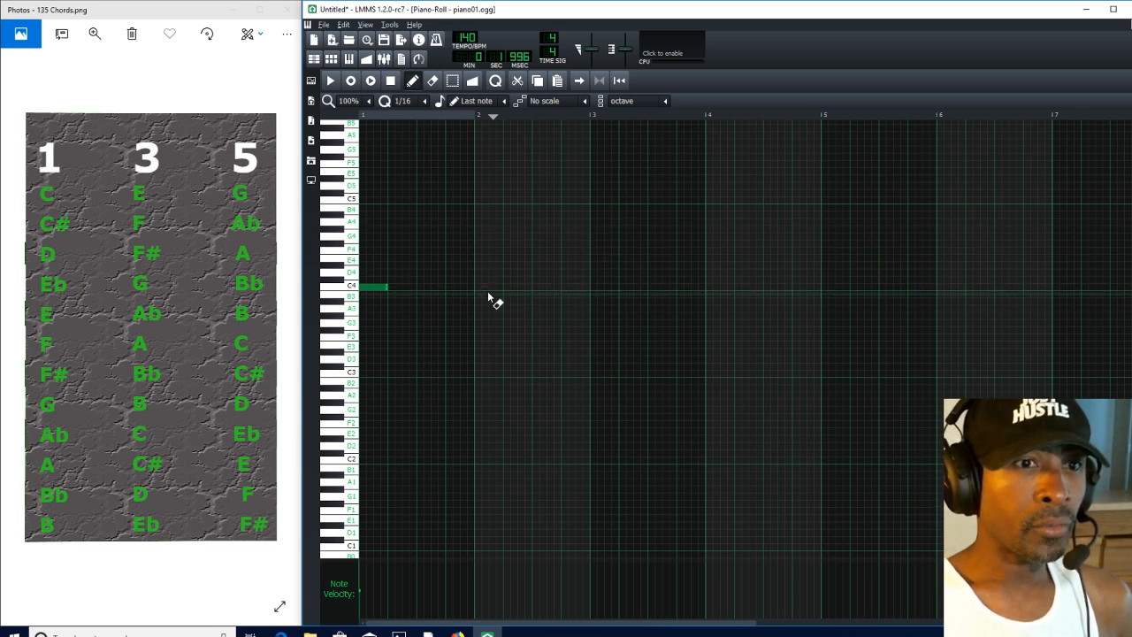
Step: Place a Major chord rooted on C4 at the start of bar 2 and a Majb5 chord on C4 at bar 3
click(665, 101)
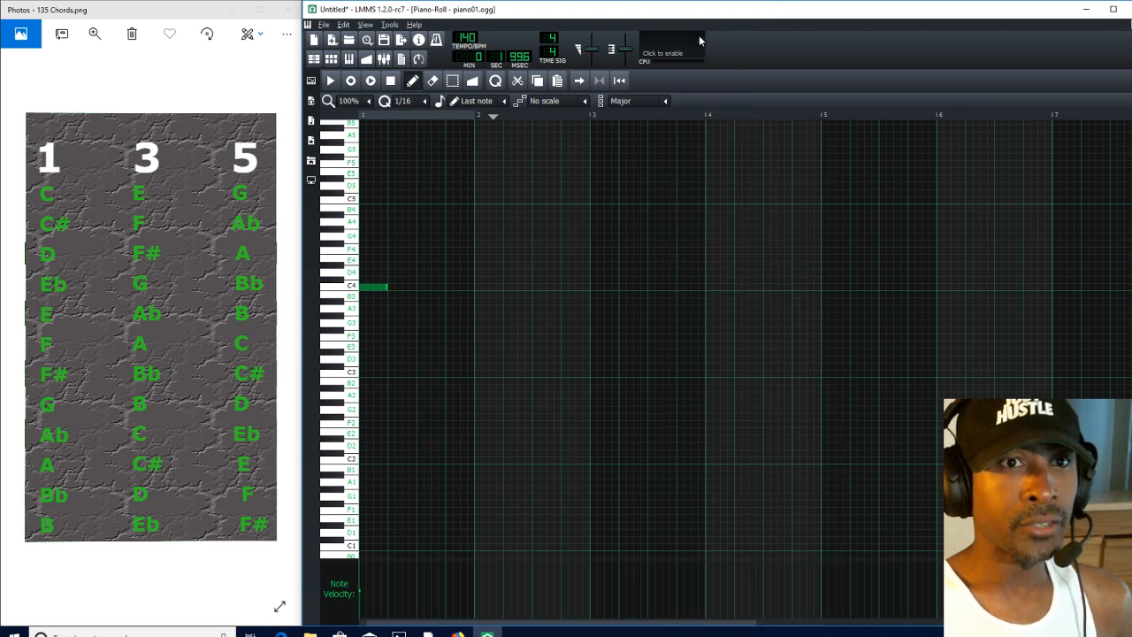
click(698, 35)
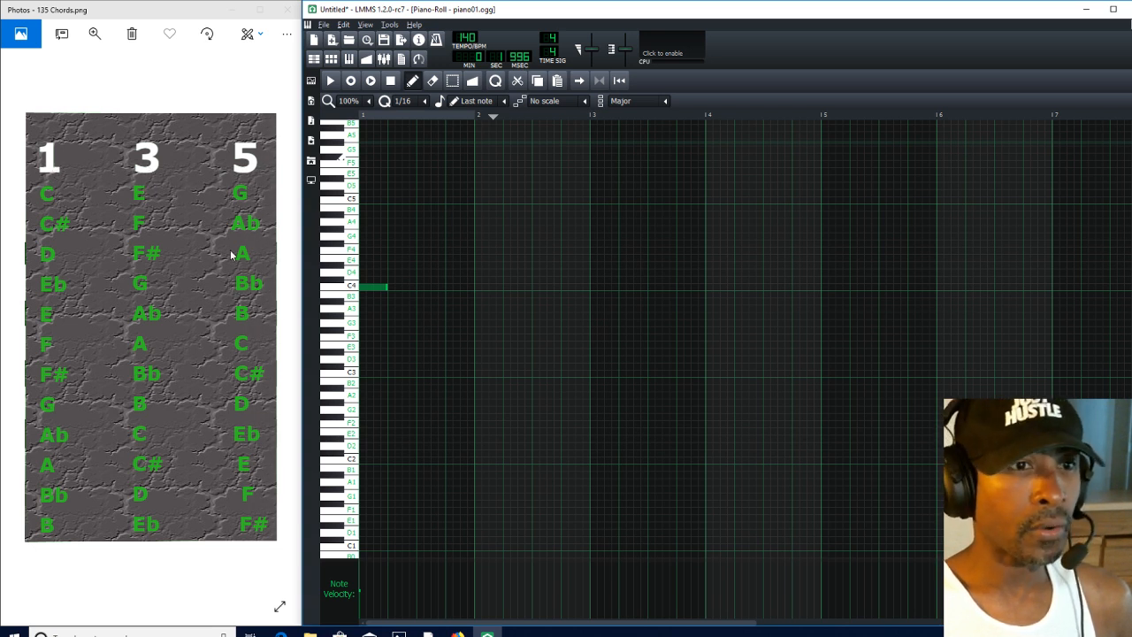
click(478, 287)
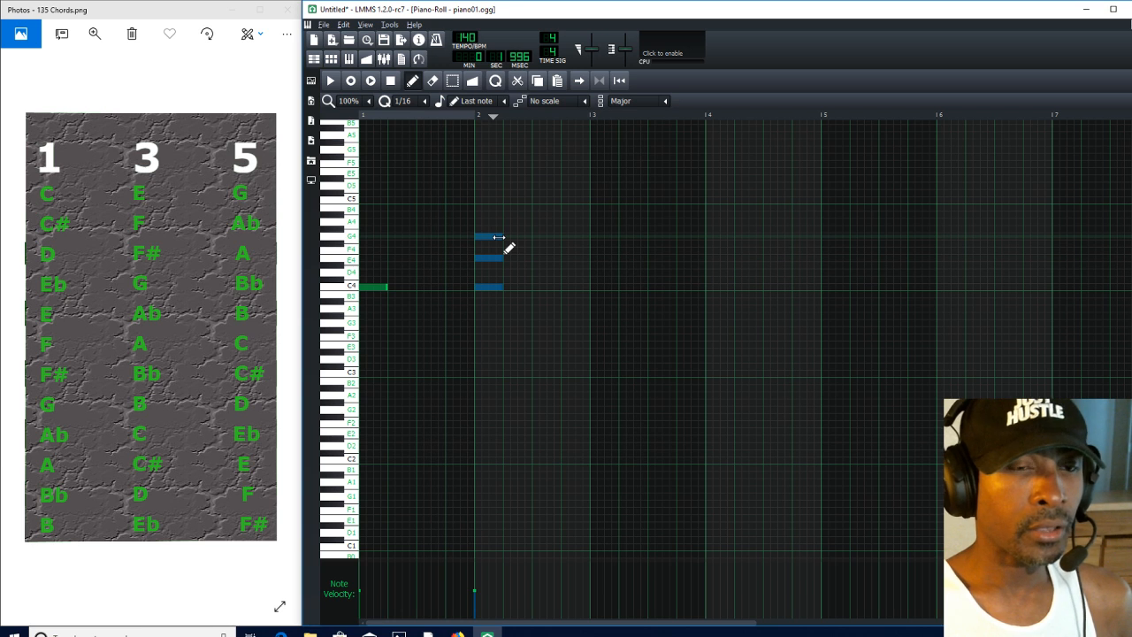
click(666, 101)
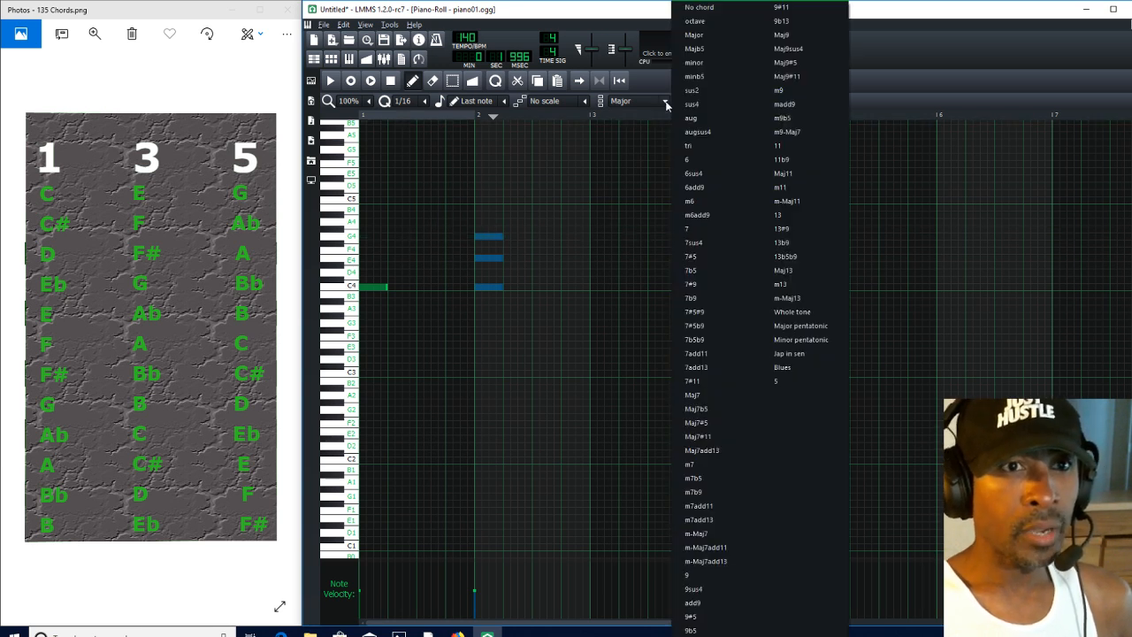
click(700, 50)
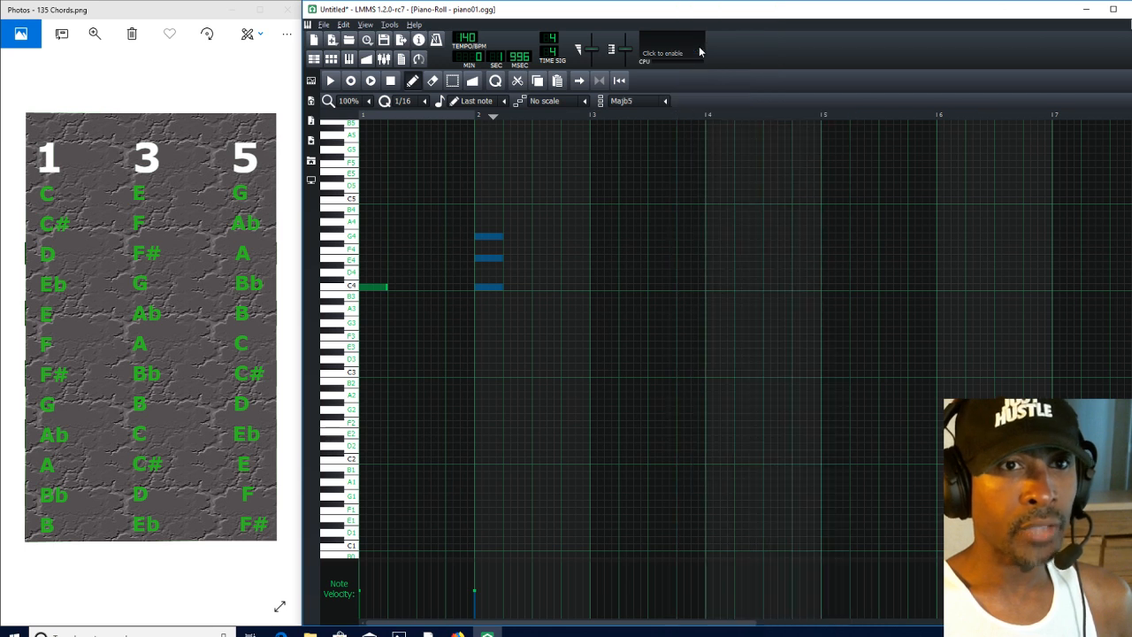
click(593, 288)
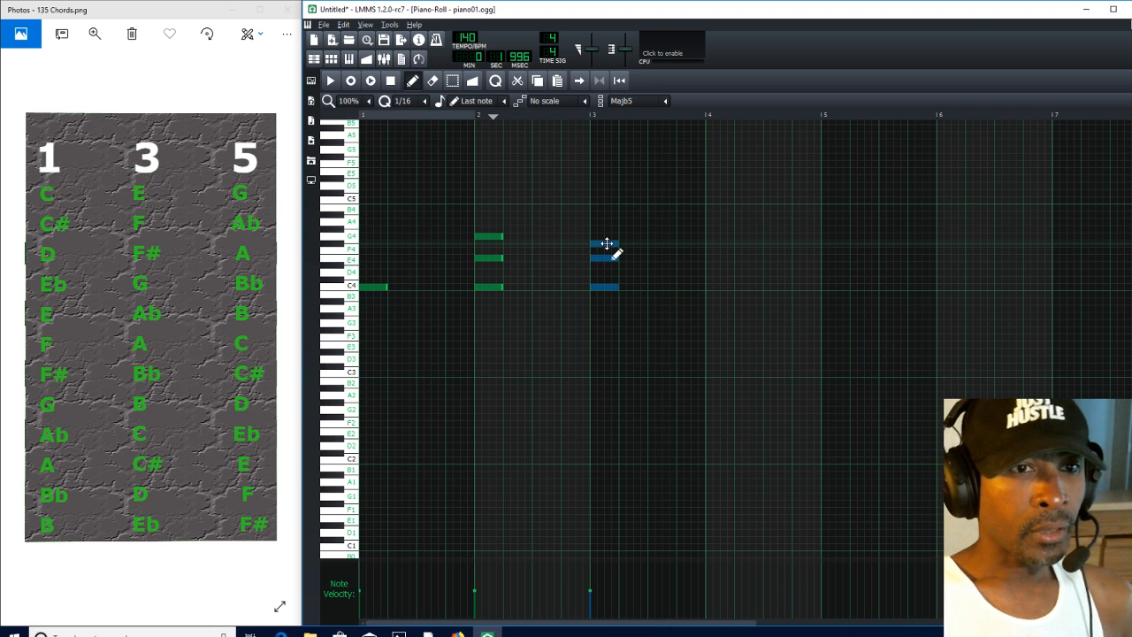
Step: Place a minor chord rooted on C4 at the start of bar 4 and a minb5 chord on C4 at bar 5
click(662, 102)
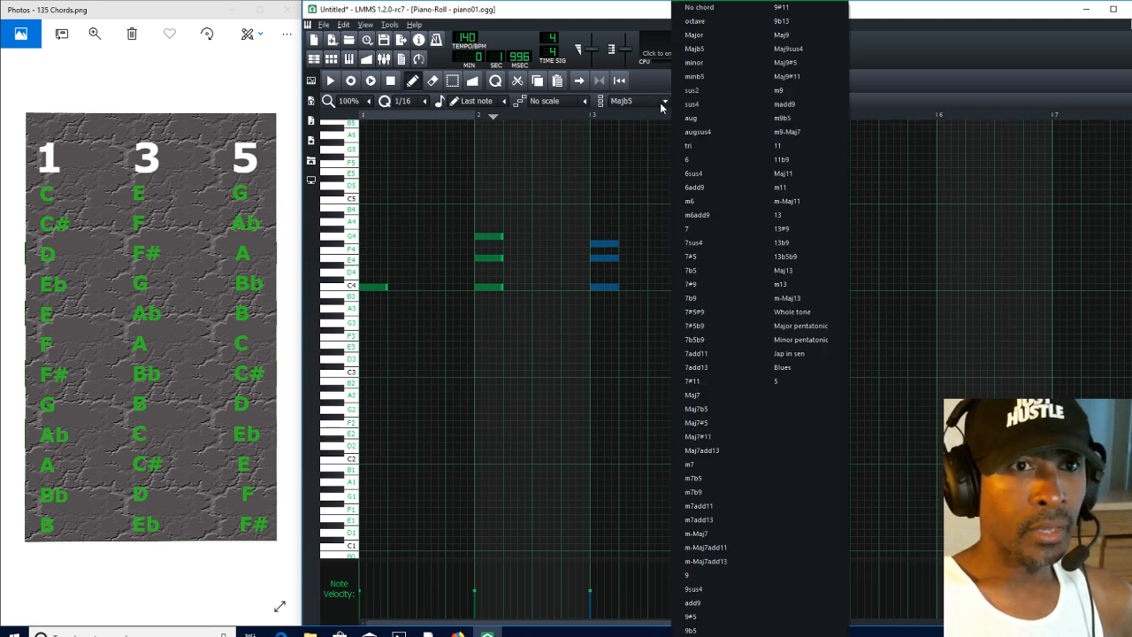
click(704, 61)
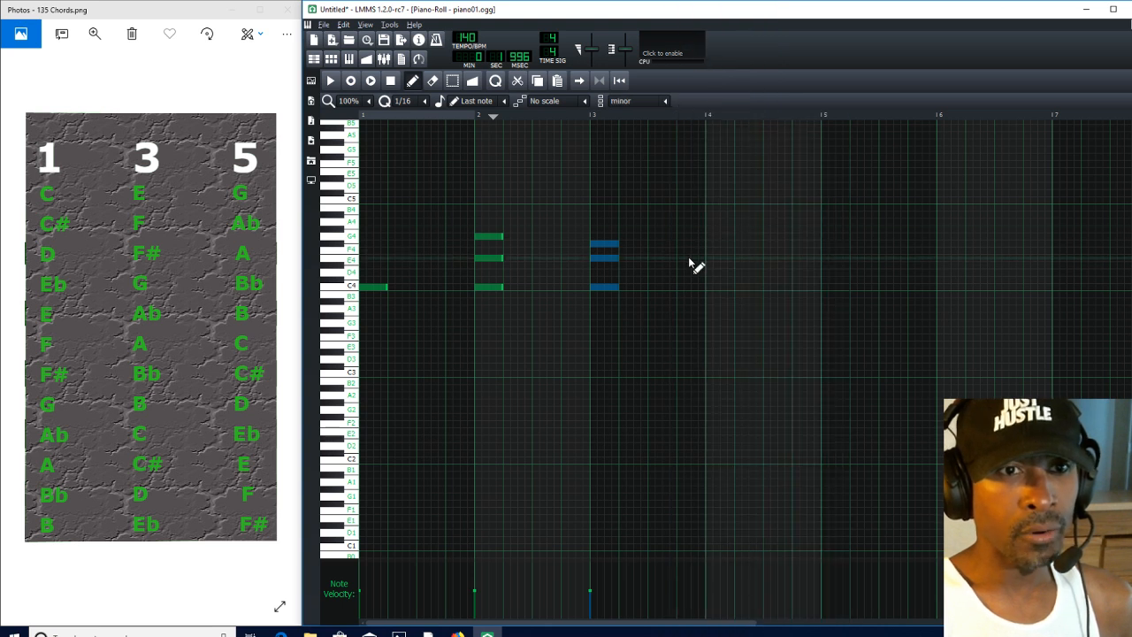
click(712, 287)
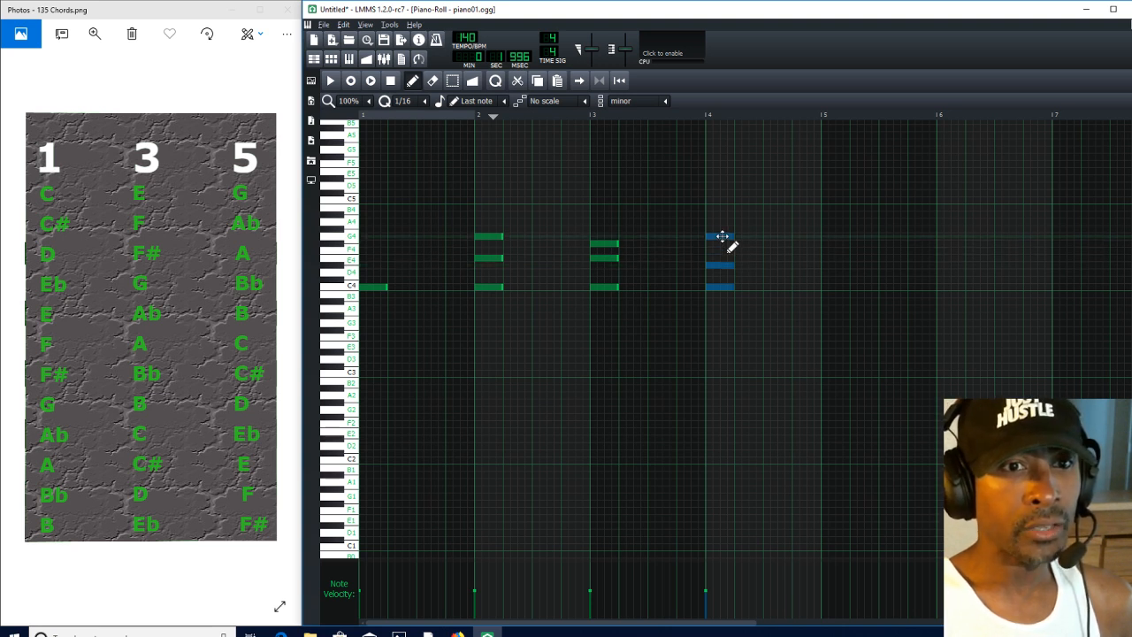
click(665, 103)
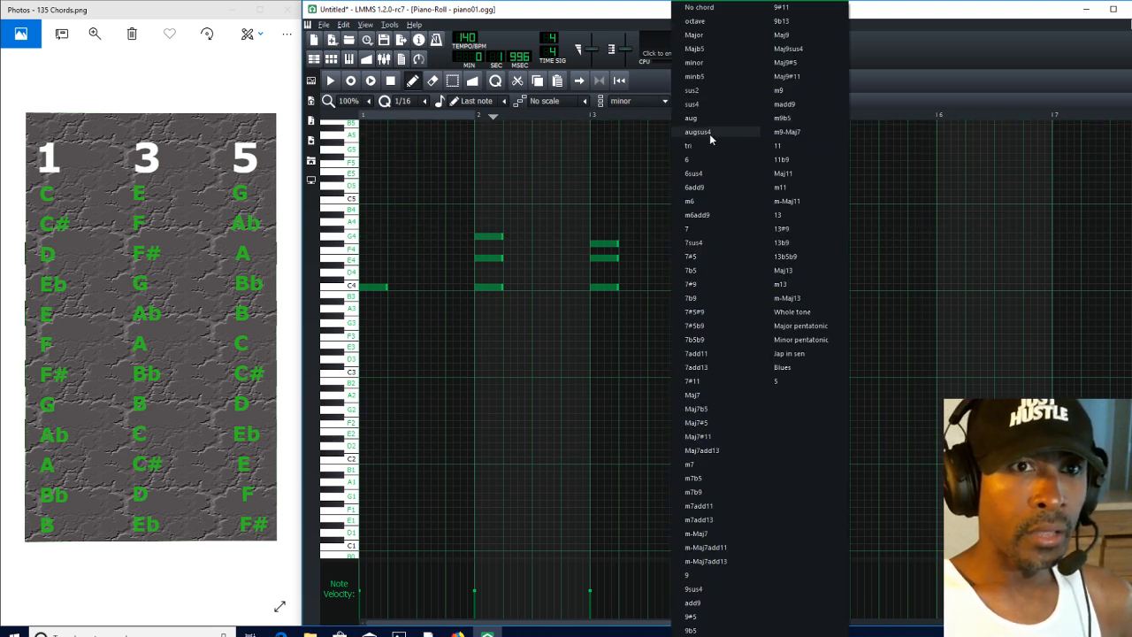
click(707, 76)
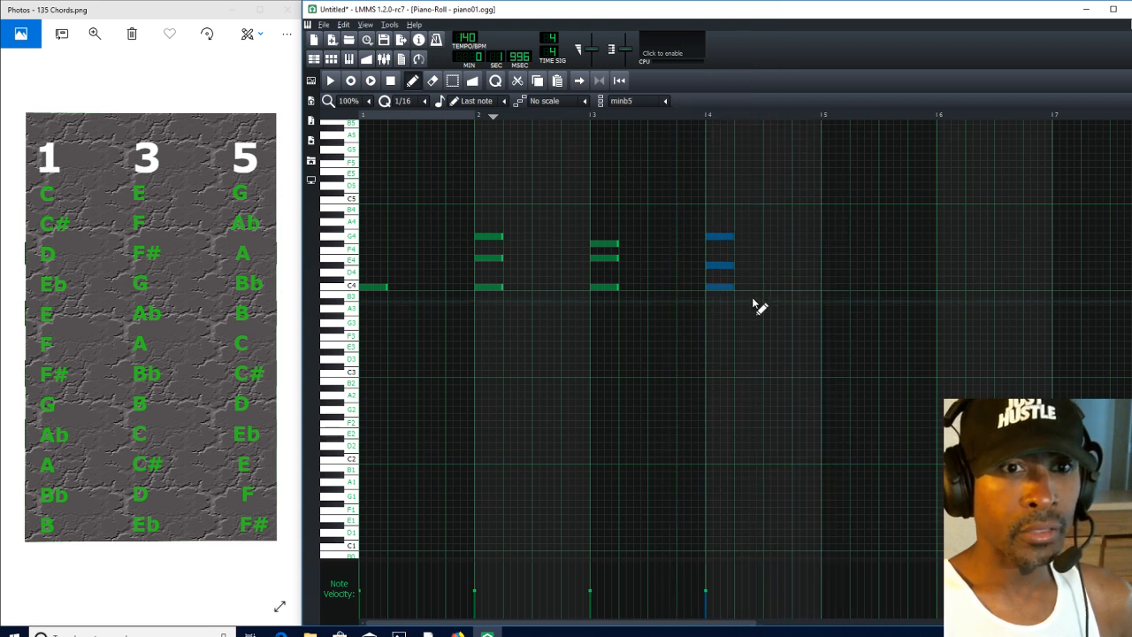
click(829, 287)
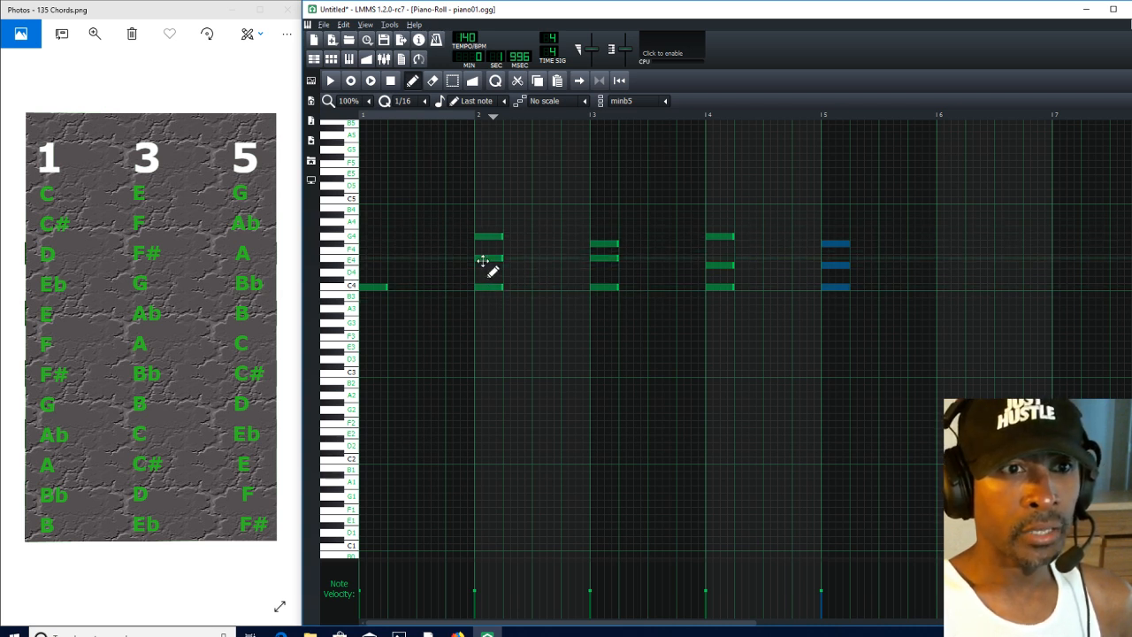
Step: Remove the extra minb5 chord placed directly after the bar 2 Major chord, and set the chord type back to No chord
click(508, 287)
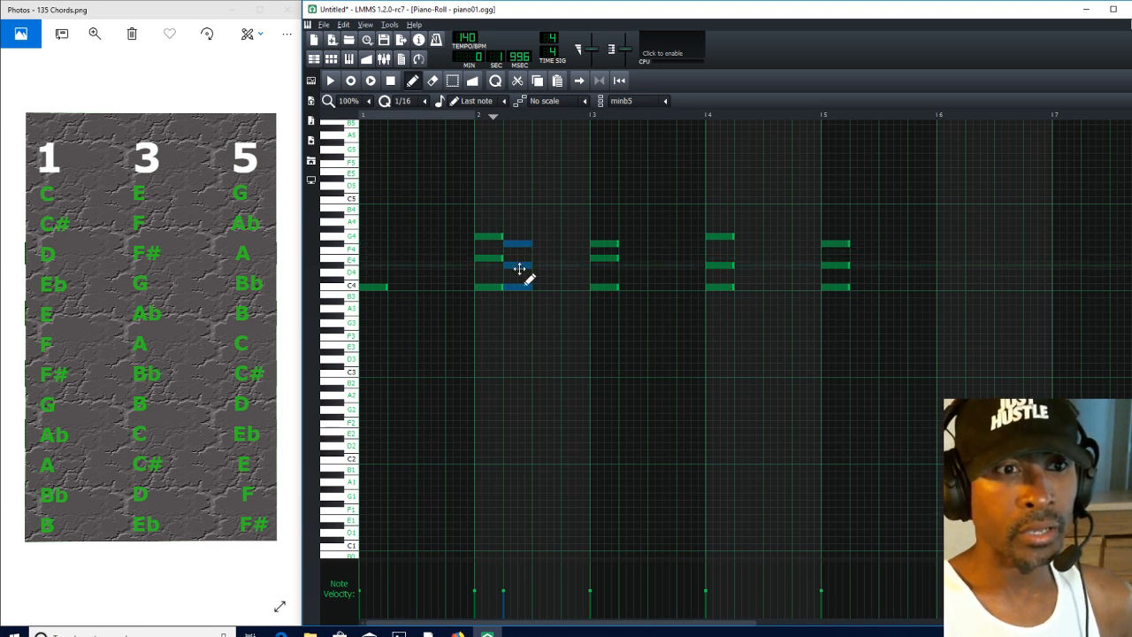
key(Delete)
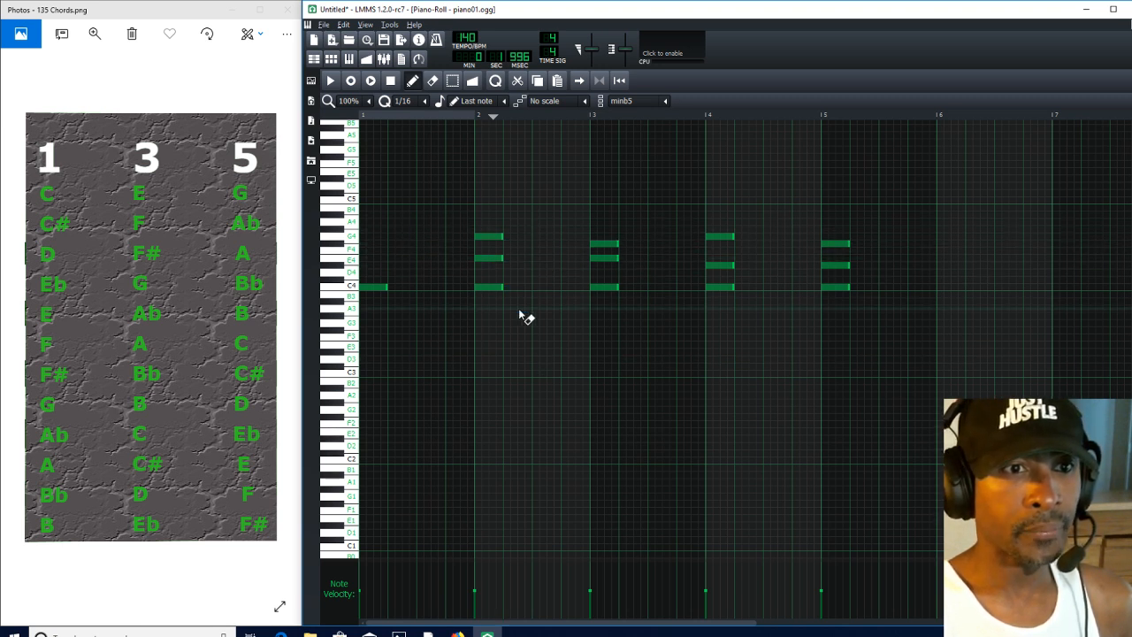
click(666, 102)
click(696, 7)
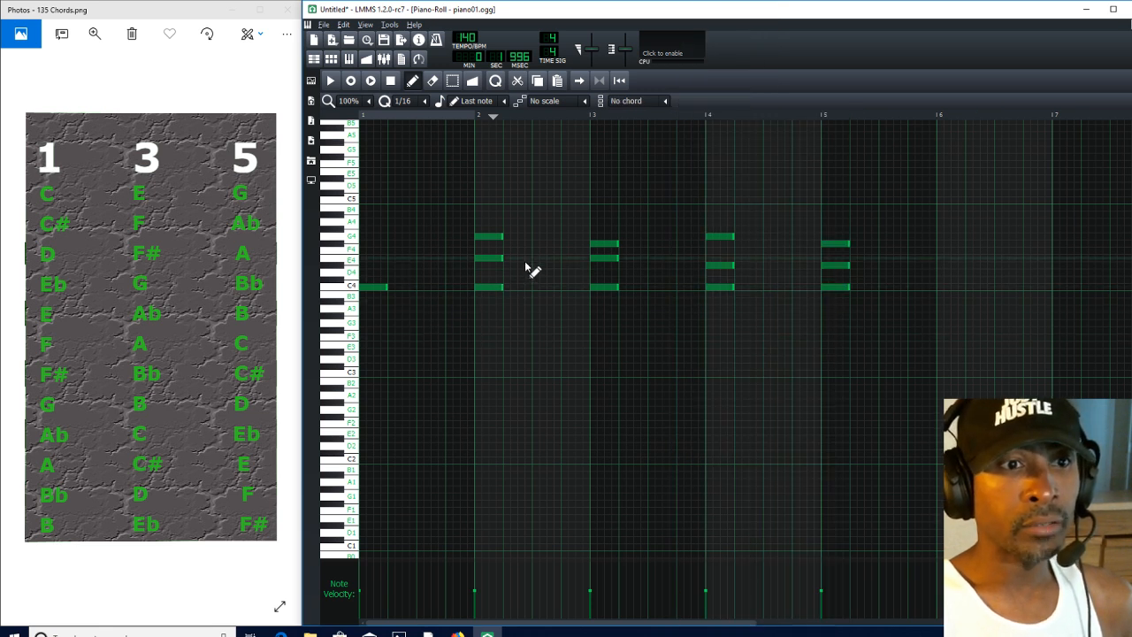
click(541, 374)
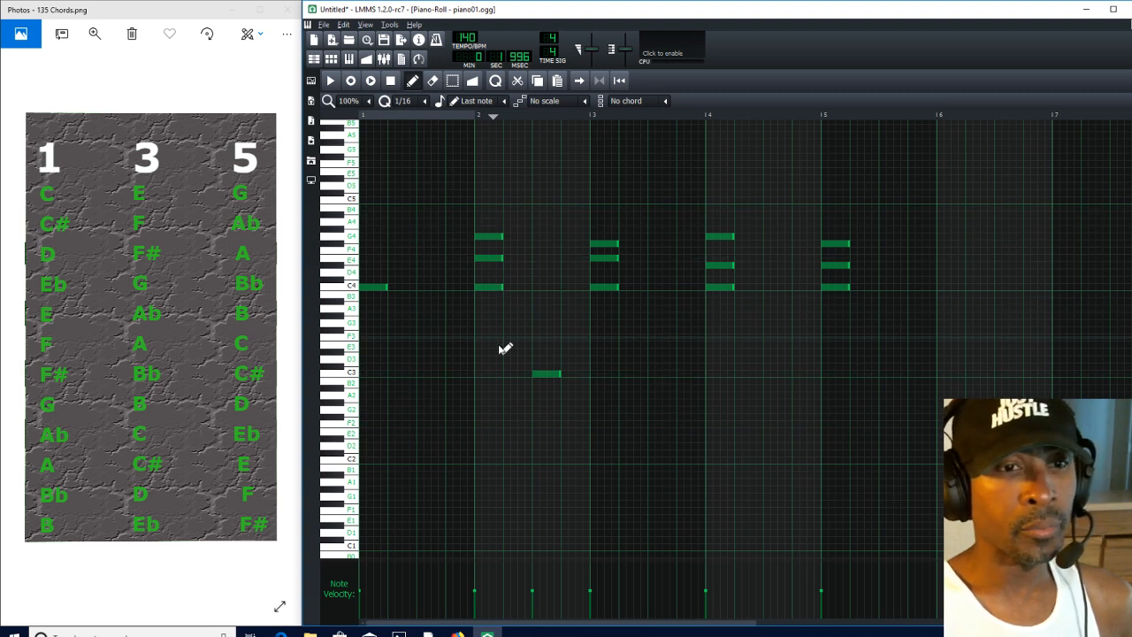
right_click(545, 374)
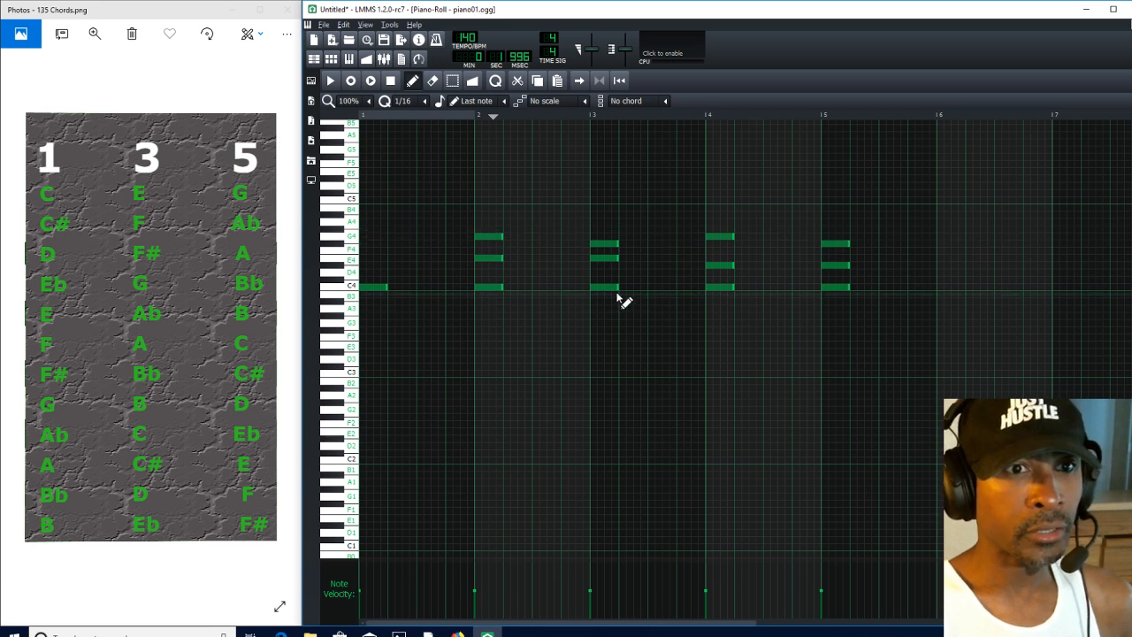
click(666, 103)
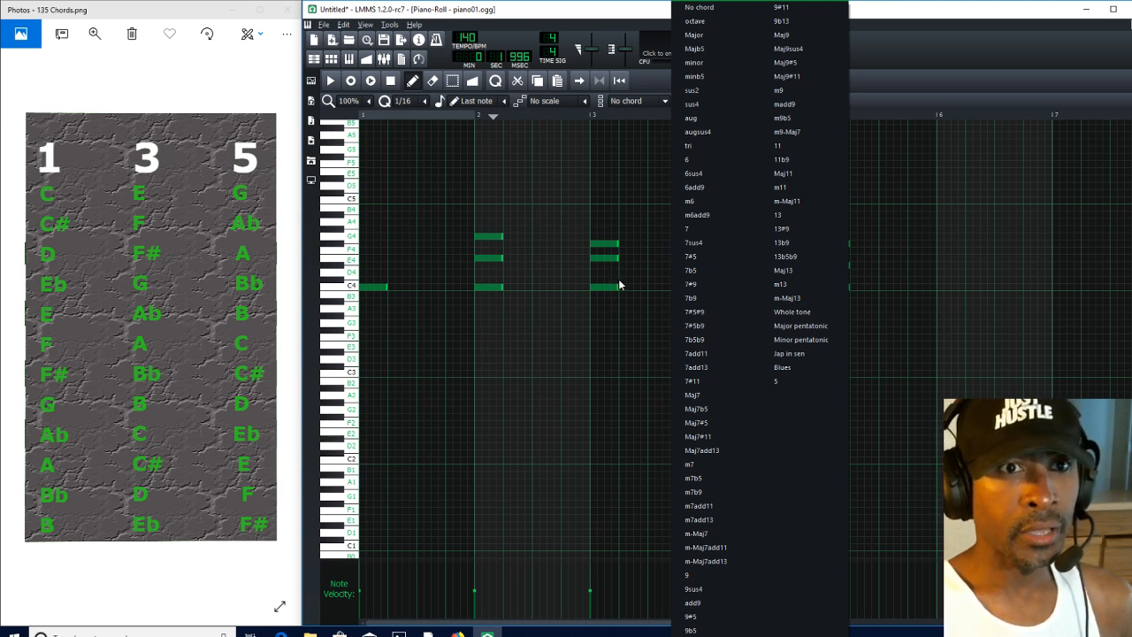
click(890, 55)
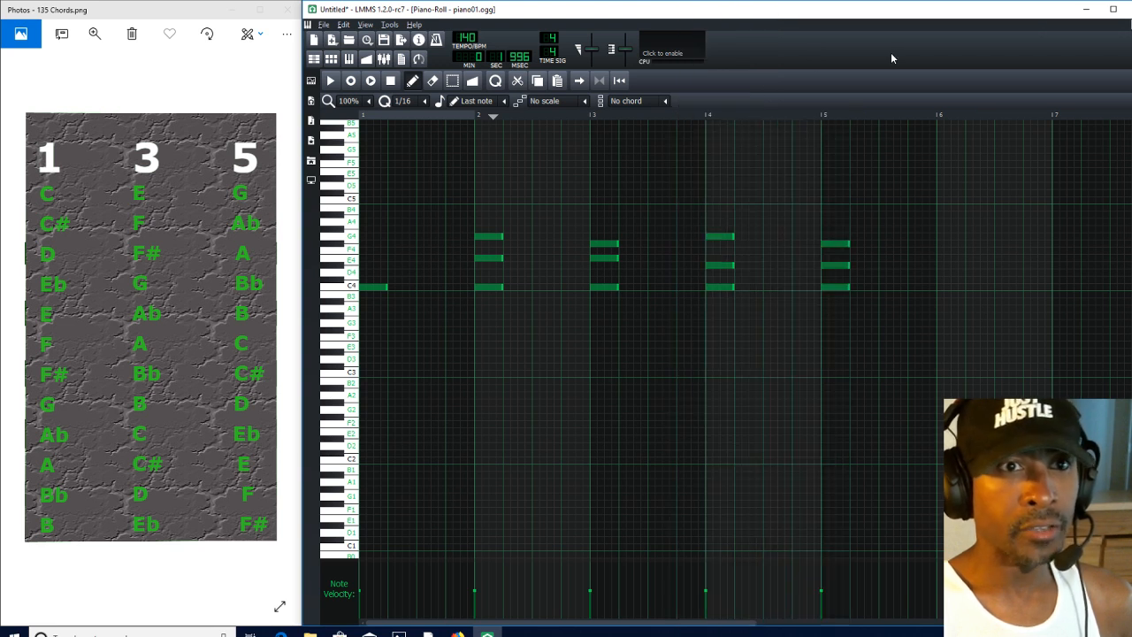
Step: Play the C chord pattern in the Piano-Roll through the bar 4 chord, and stop playback
click(333, 81)
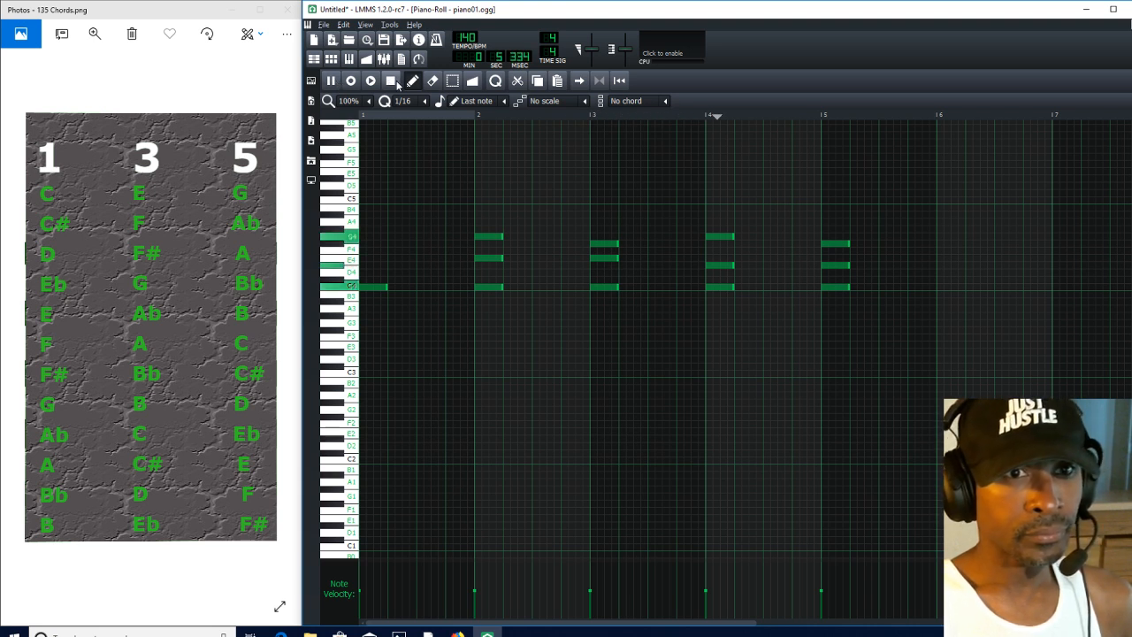
click(390, 80)
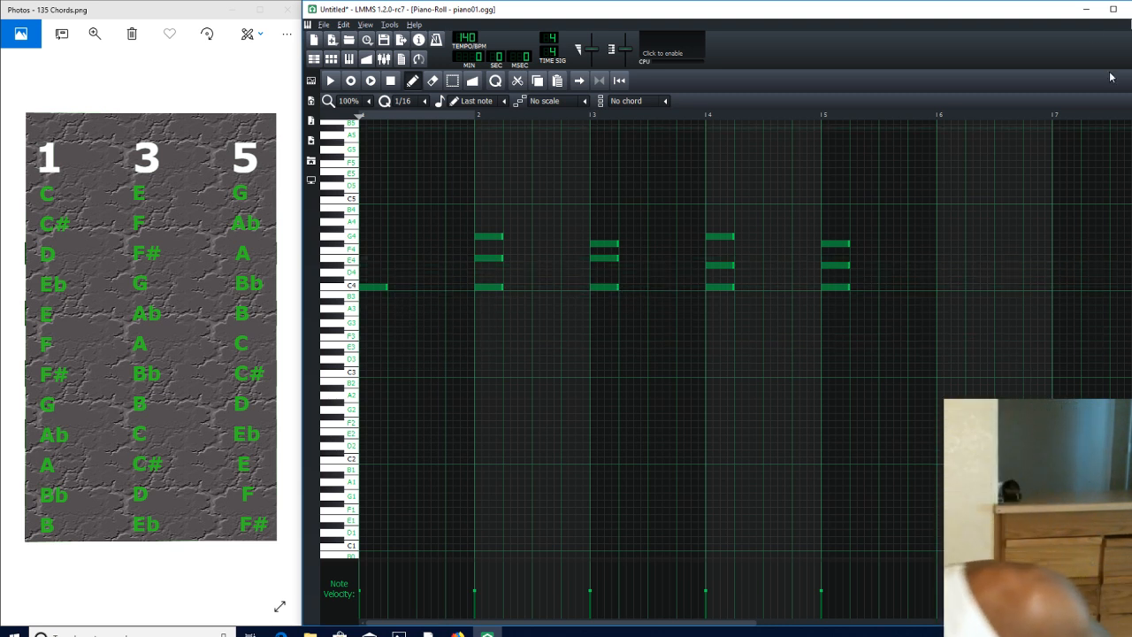
Step: Restore the Piano-Roll to a smaller window below the Song-Editor and open the GTune tuner from the piano01.ogg track's effects chain
click(1131, 25)
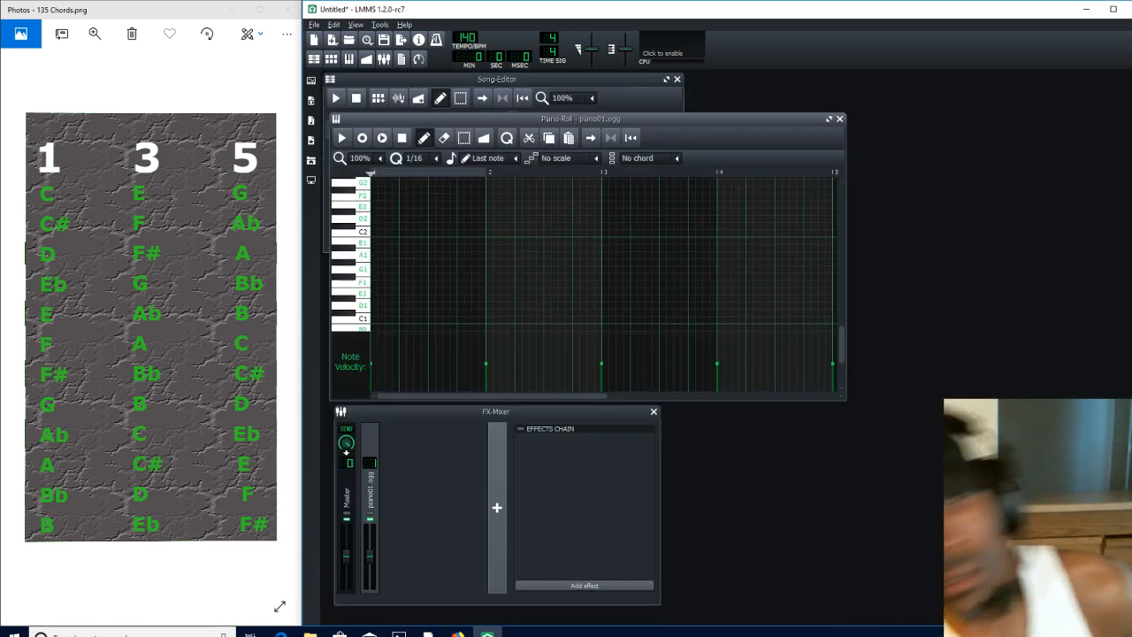
drag(738, 122, 735, 272)
click(450, 133)
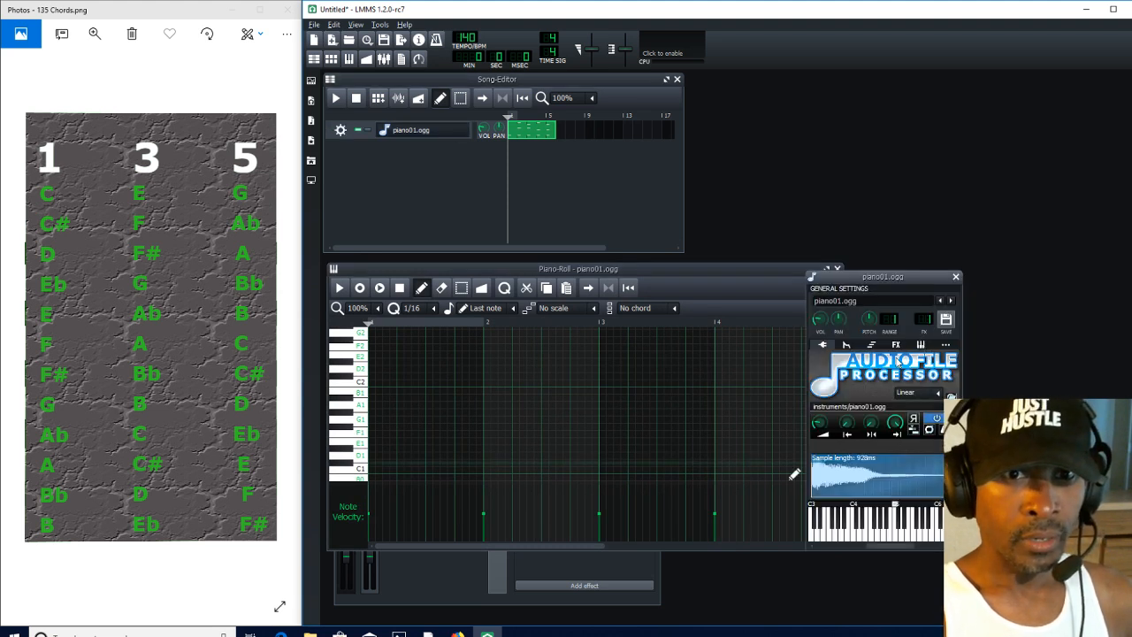
click(896, 344)
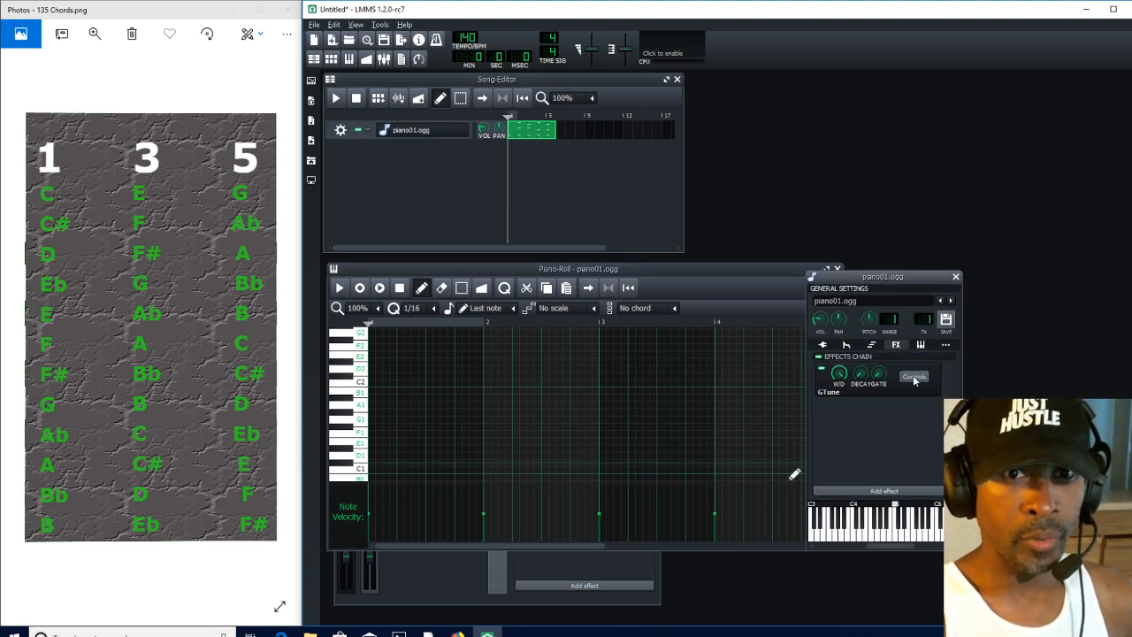
click(914, 377)
drag(1017, 112, 1060, 84)
drag(858, 280, 760, 212)
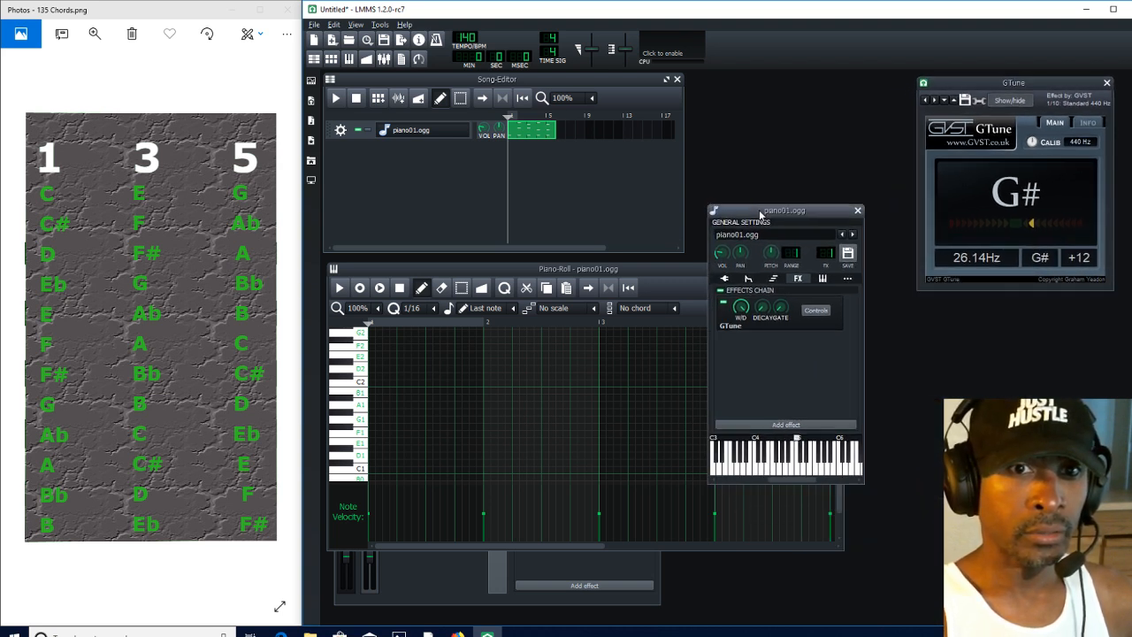
click(857, 211)
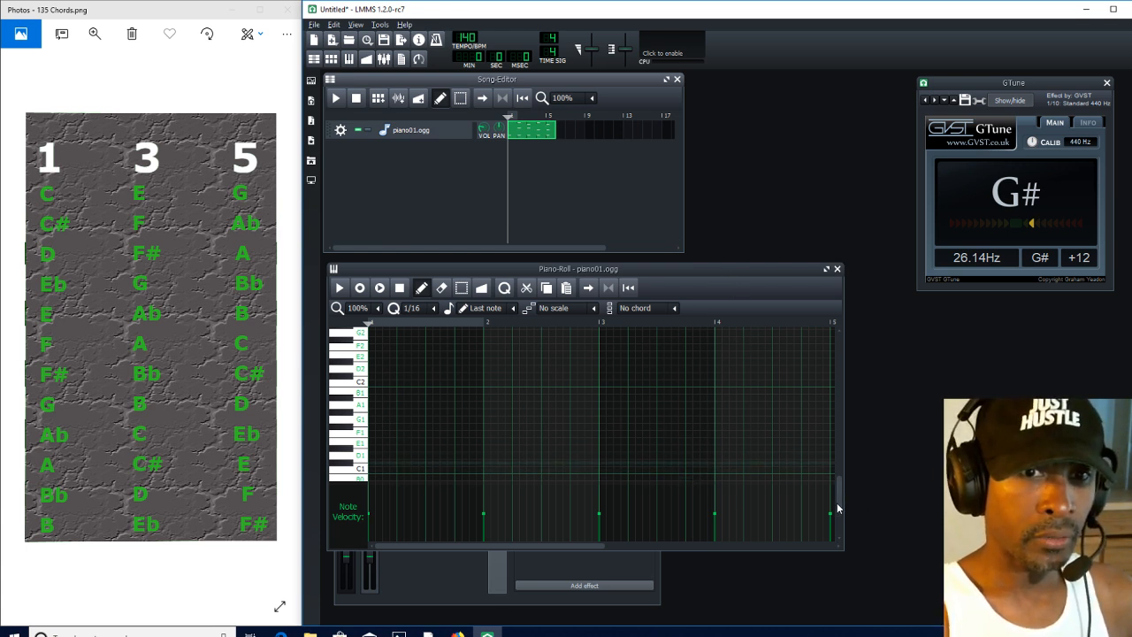
Step: Widen the Piano-Roll to show all five bars and play the chords twice to check them in GTune, closing the tuner when done
drag(837, 509, 839, 440)
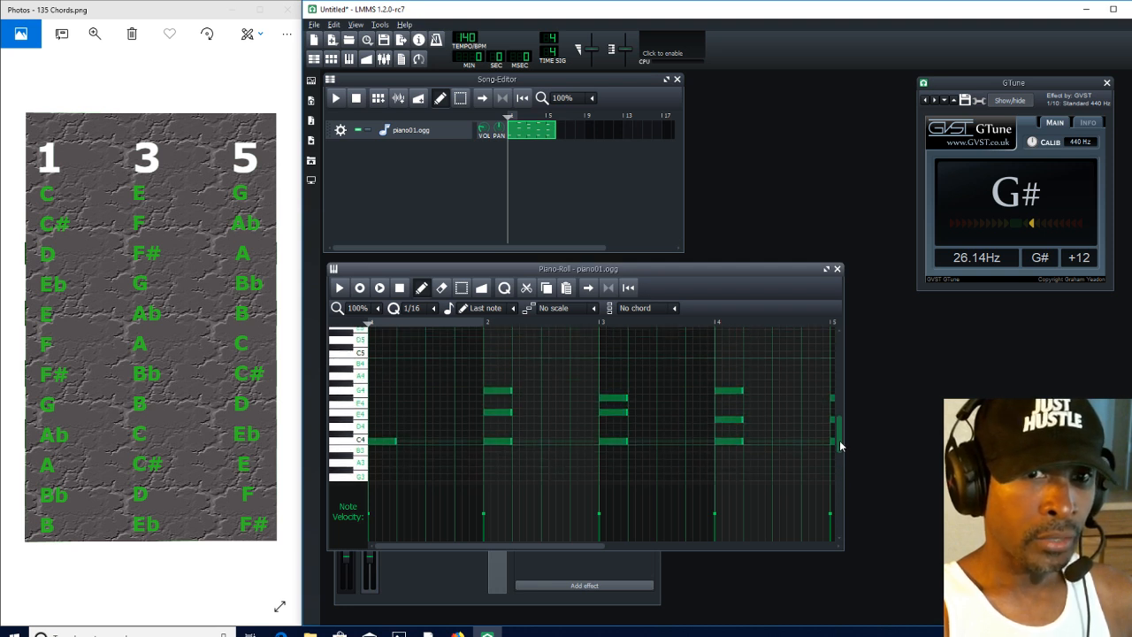
drag(843, 382, 952, 382)
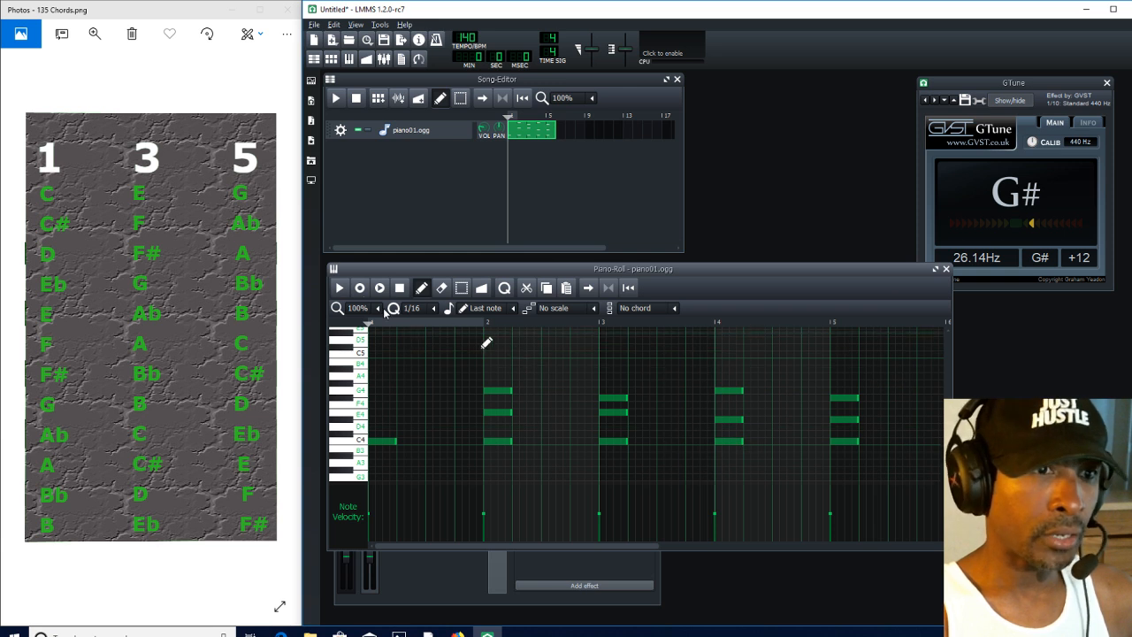
click(339, 287)
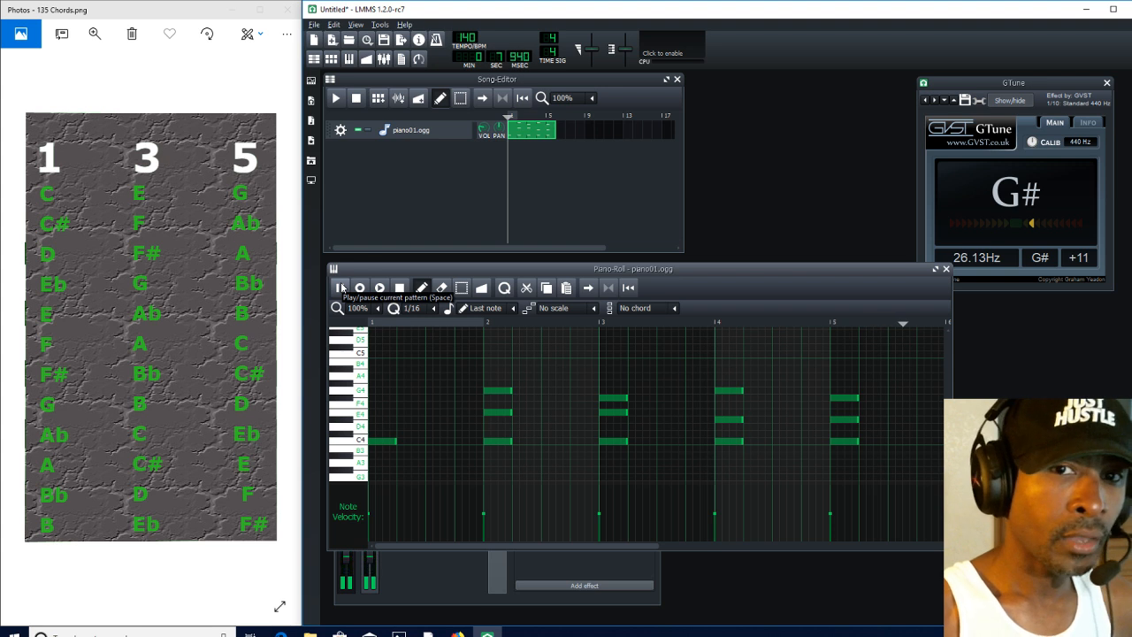
click(356, 97)
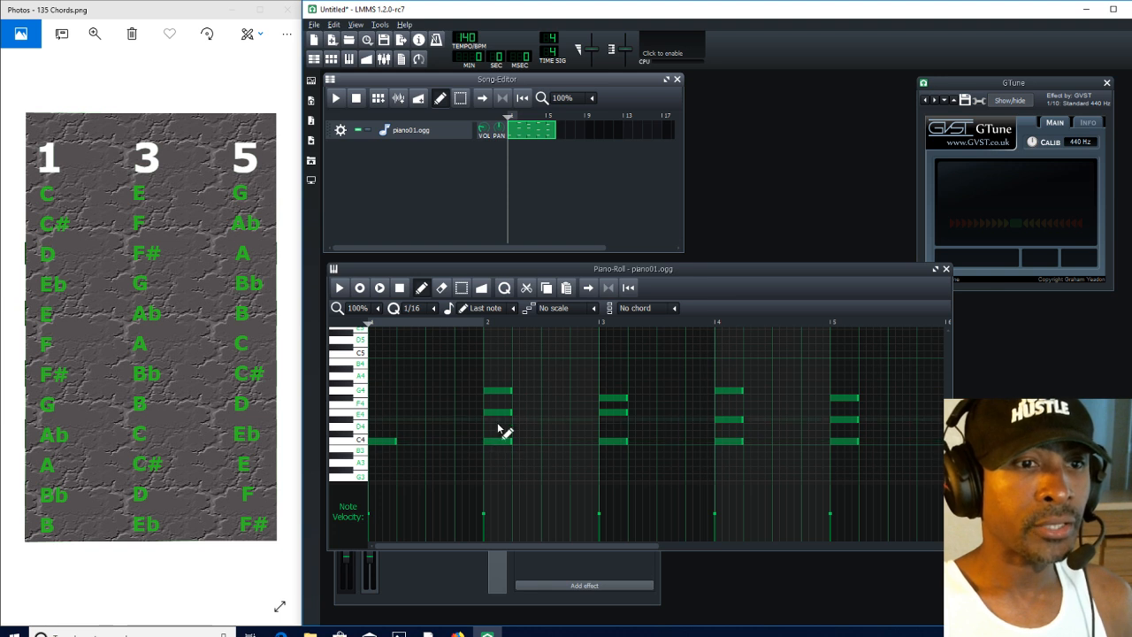
click(340, 288)
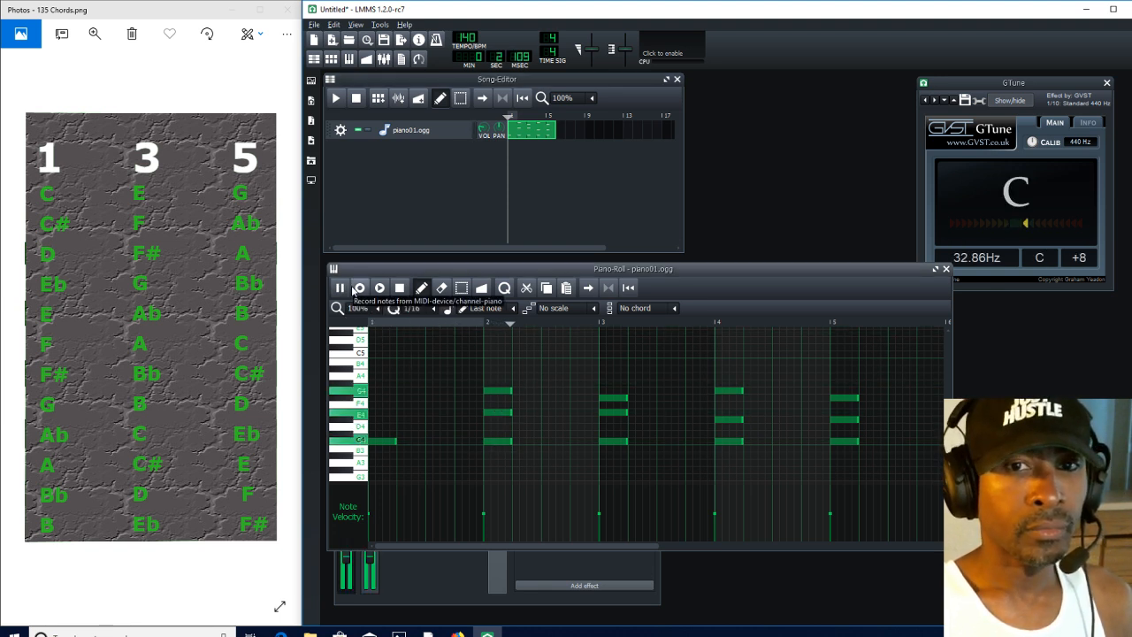
click(400, 291)
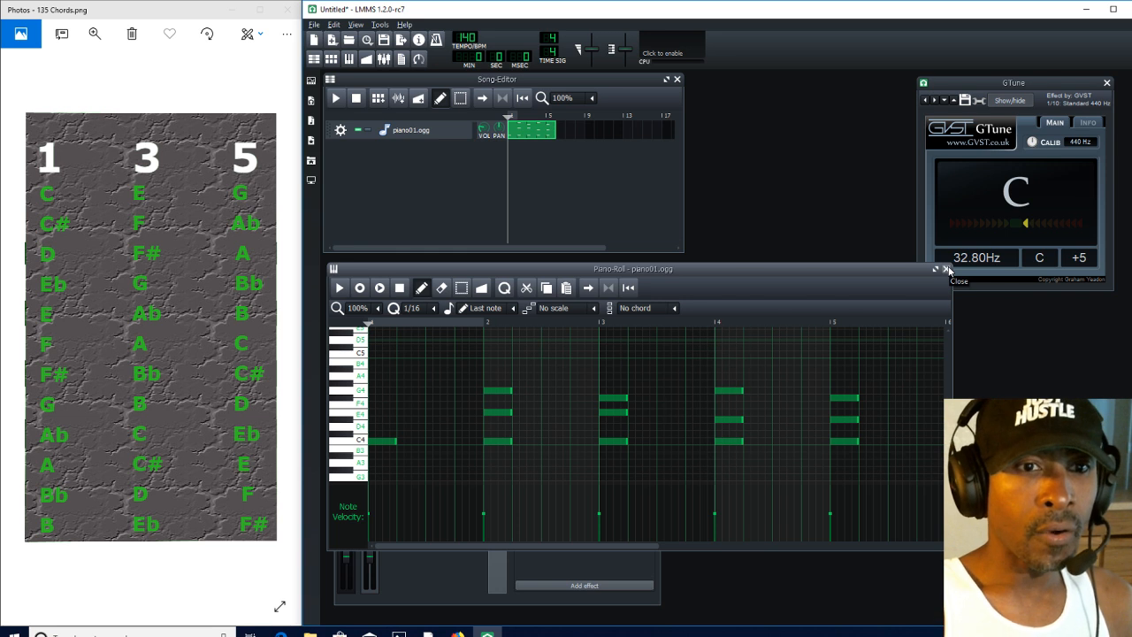
click(1107, 84)
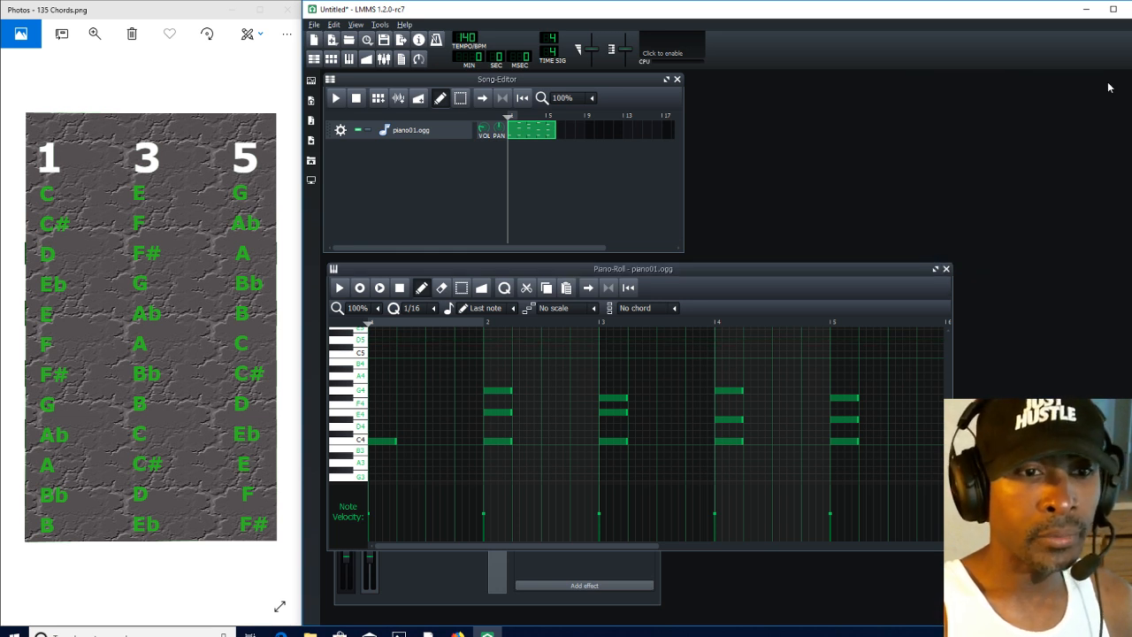
Step: Maximize the Piano-Roll and delete the single C4 note and all the C chords from bars 1 to 5
click(936, 270)
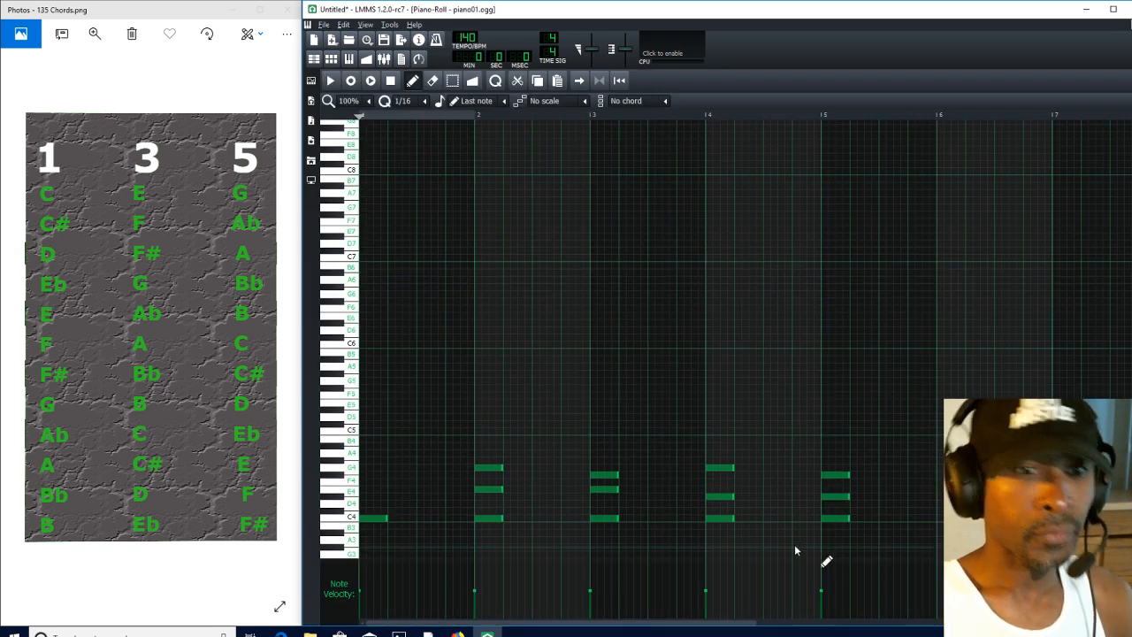
right_click(489, 489)
right_click(489, 518)
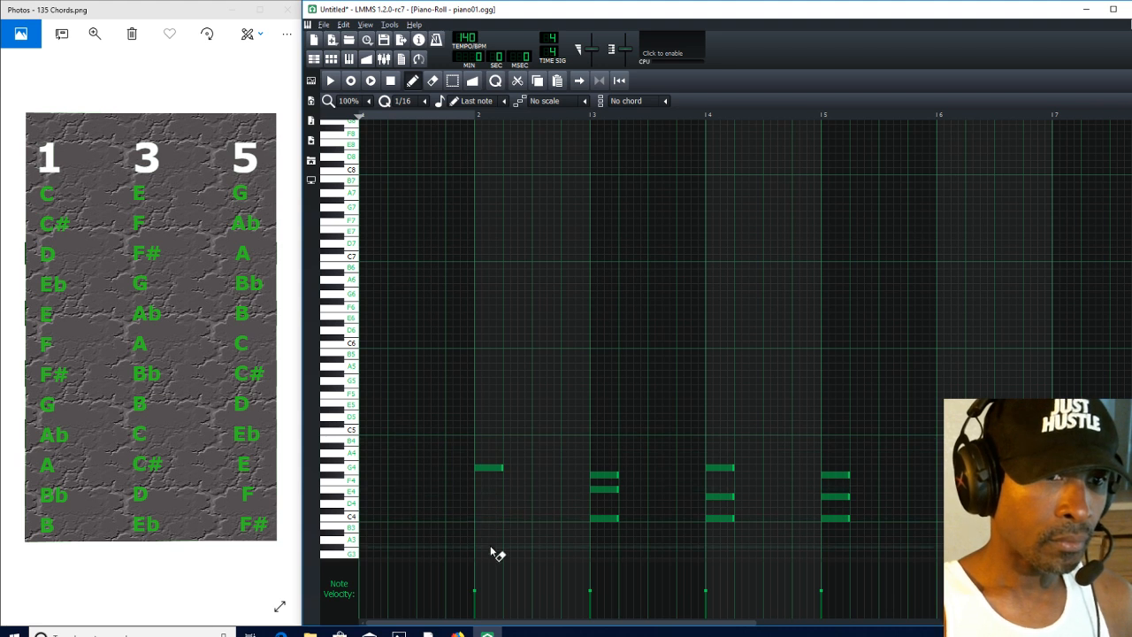
right_click(489, 467)
right_click(605, 474)
right_click(605, 488)
right_click(605, 518)
right_click(720, 467)
right_click(720, 495)
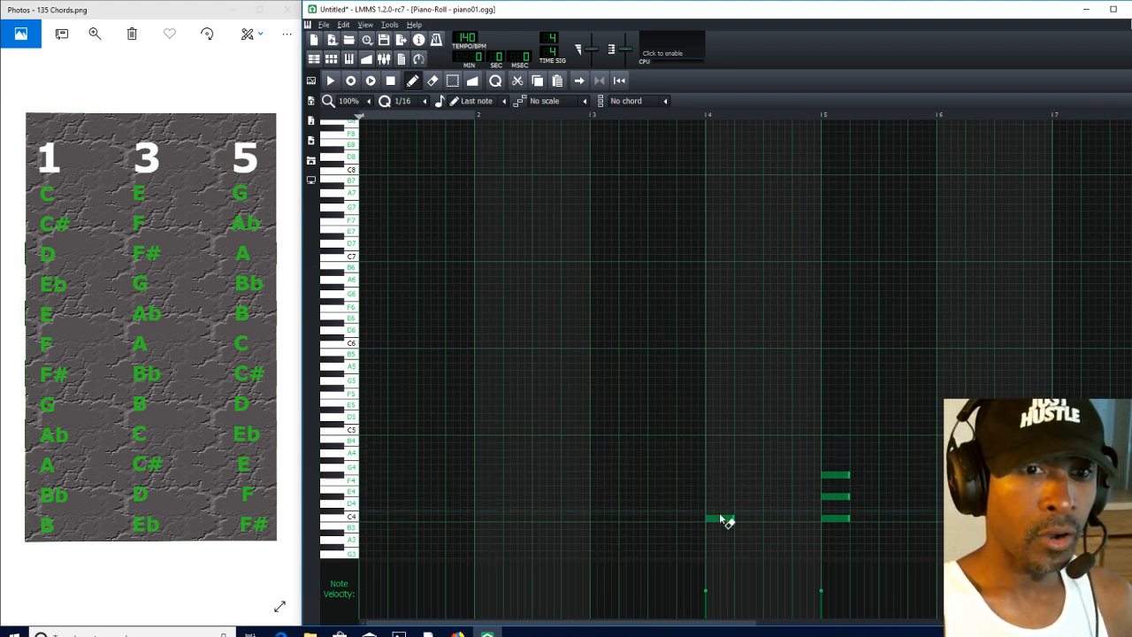
right_click(720, 517)
right_click(836, 475)
right_click(836, 496)
right_click(836, 517)
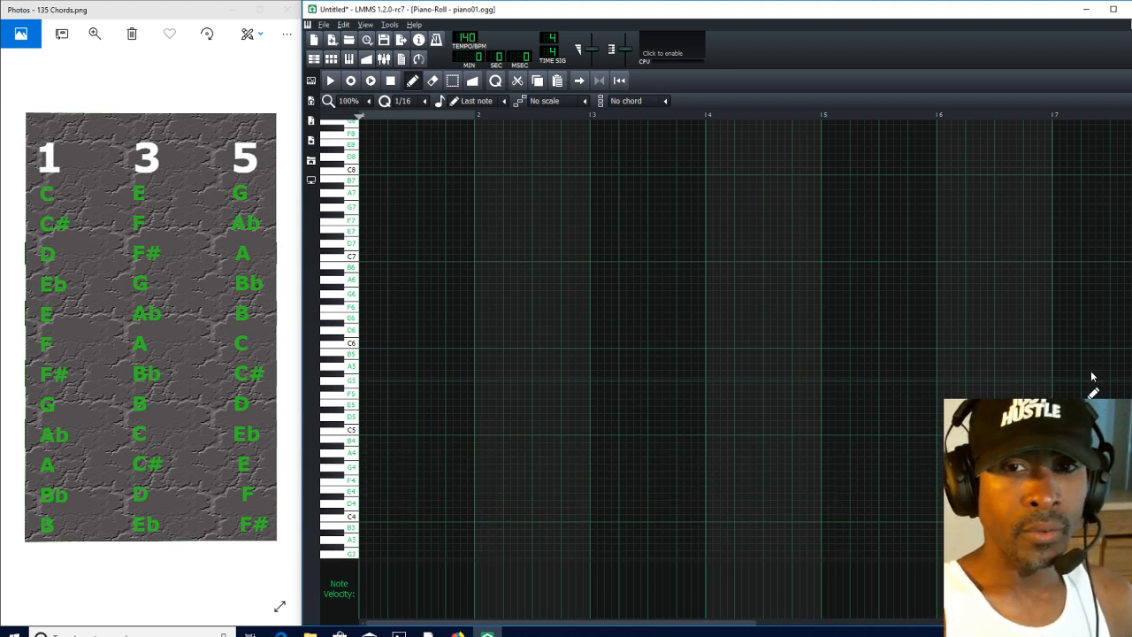
Step: Place Major chords rooted on C4 at bar 1, E4 at bar 2, G4 at bar 3 and E4 at the start of bar 4
scroll(725, 336, down, 3)
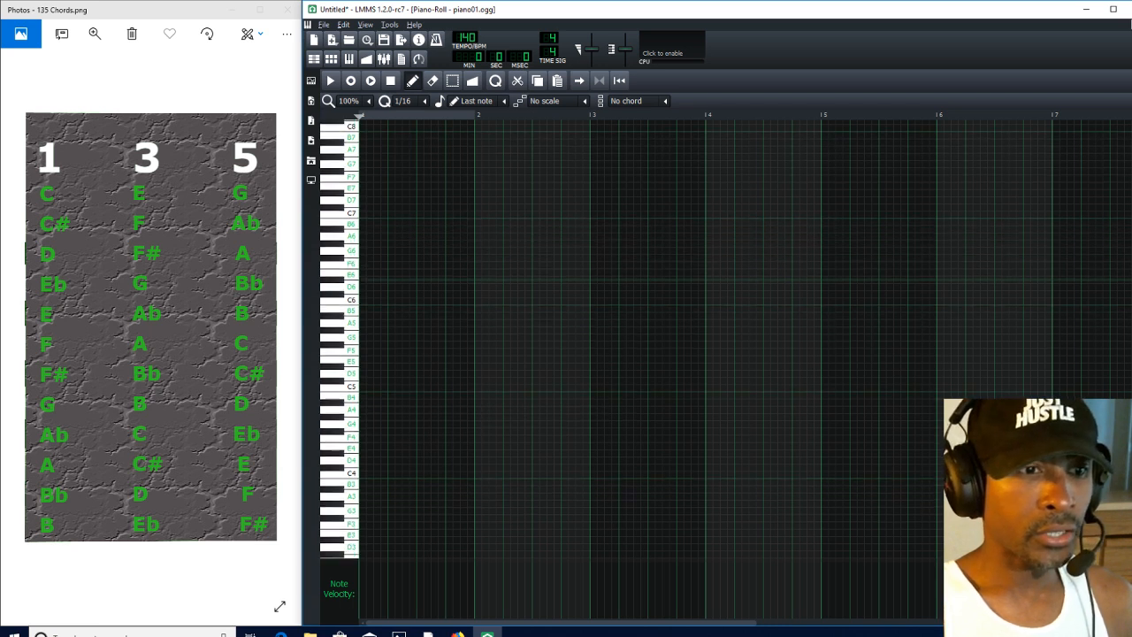
scroll(725, 336, down, 1)
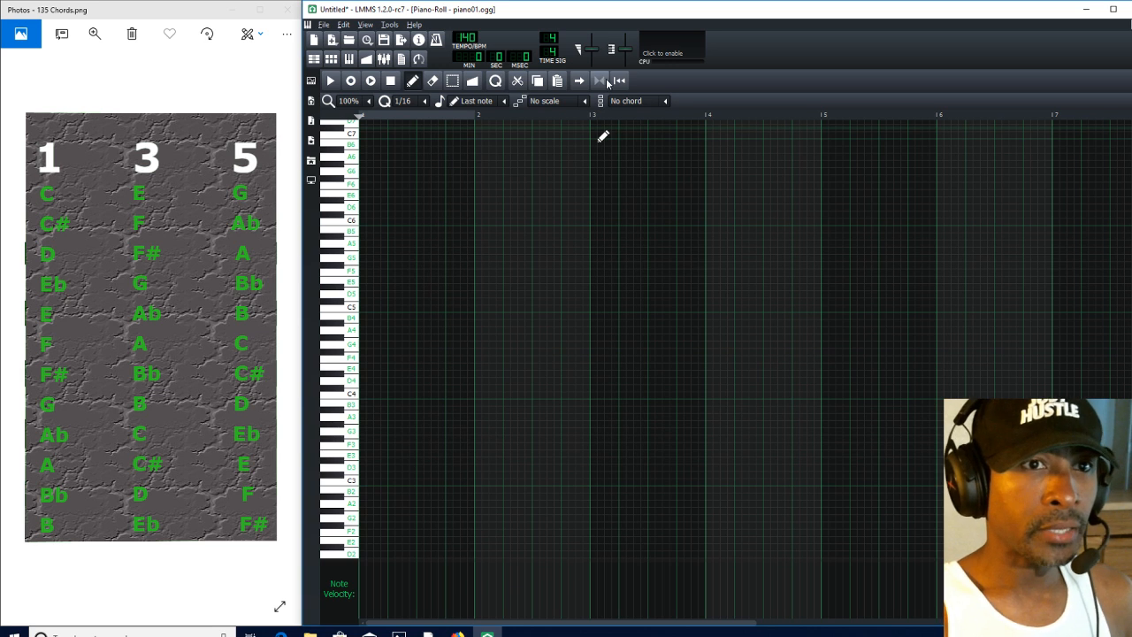
click(665, 102)
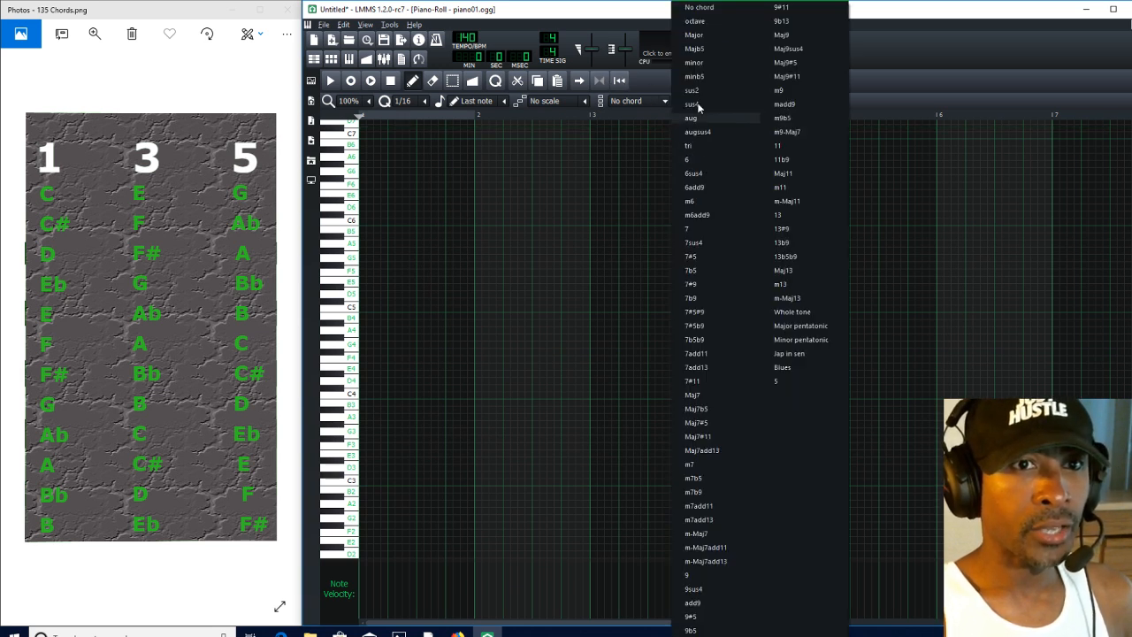
click(708, 34)
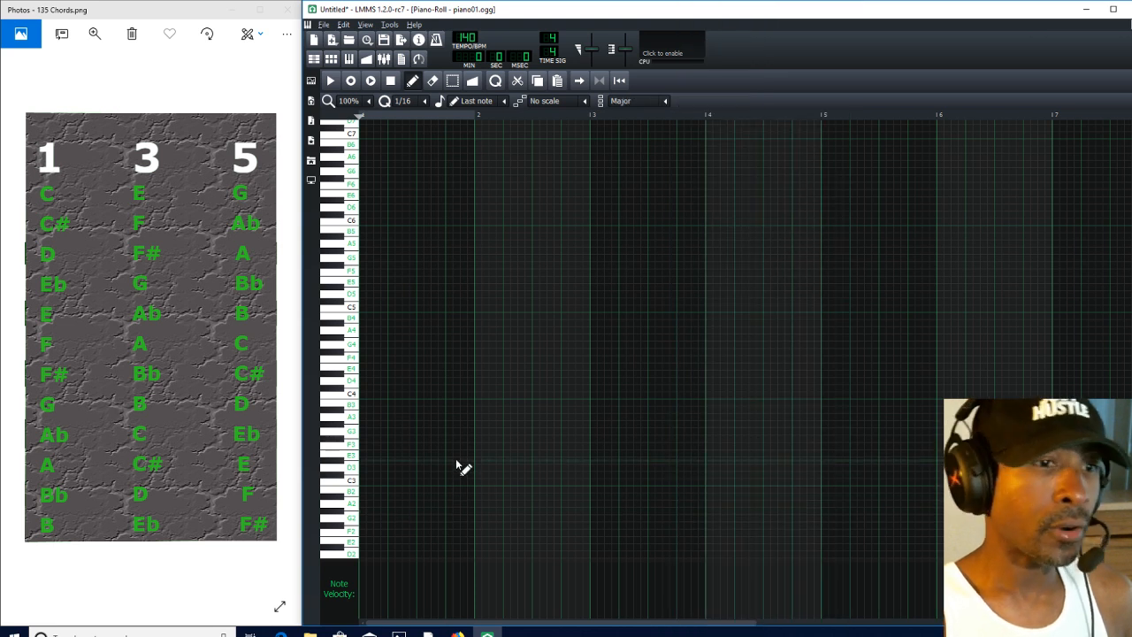
click(364, 396)
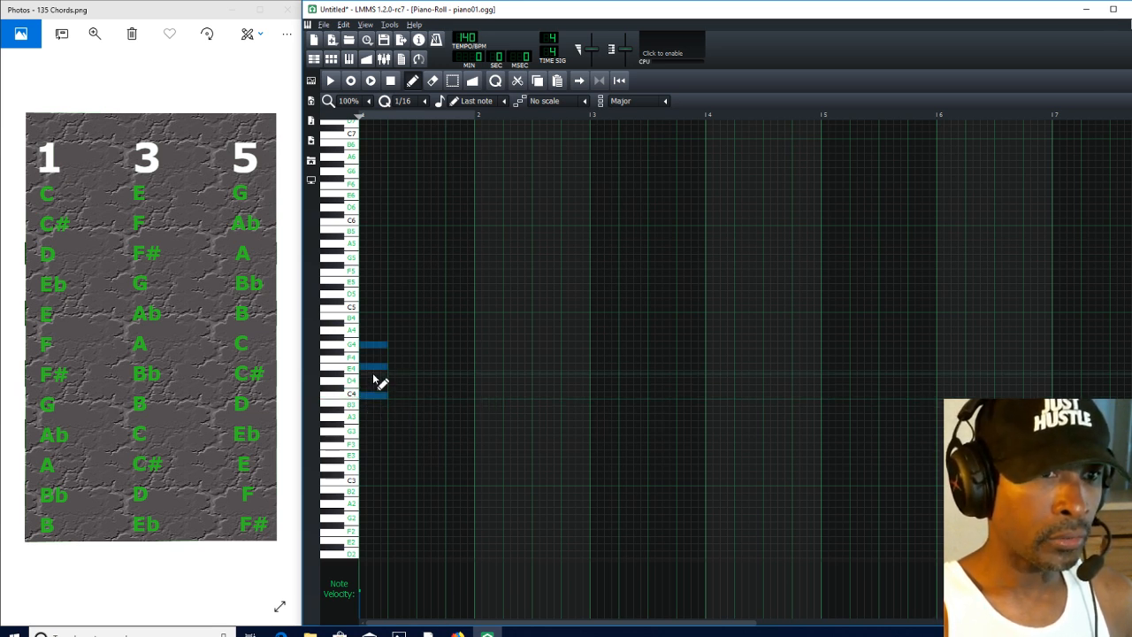
click(481, 366)
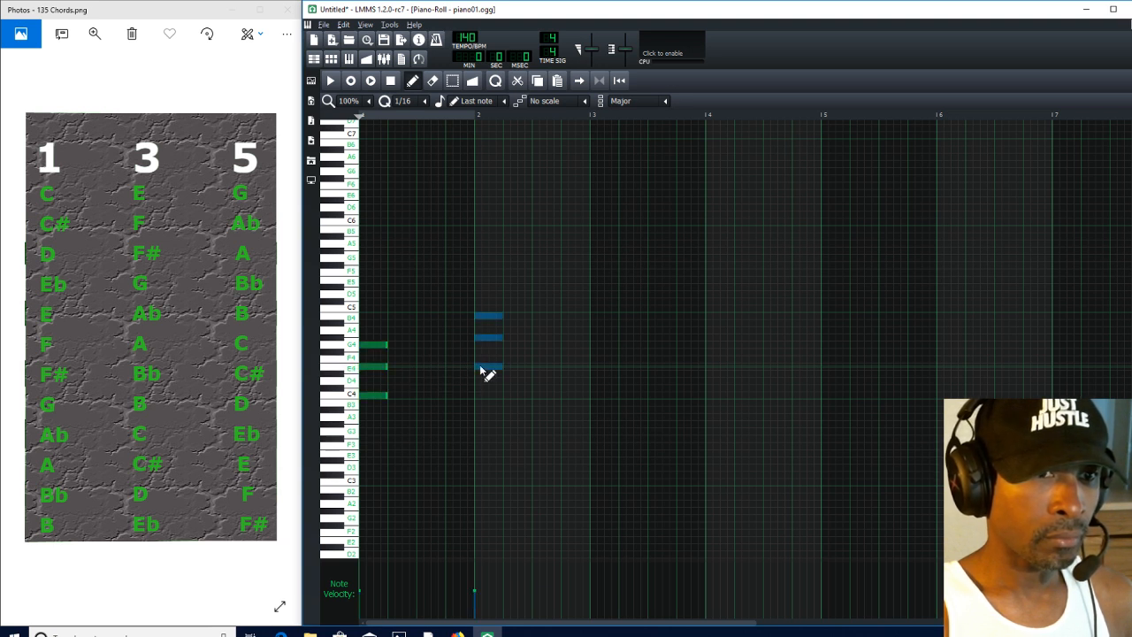
click(594, 345)
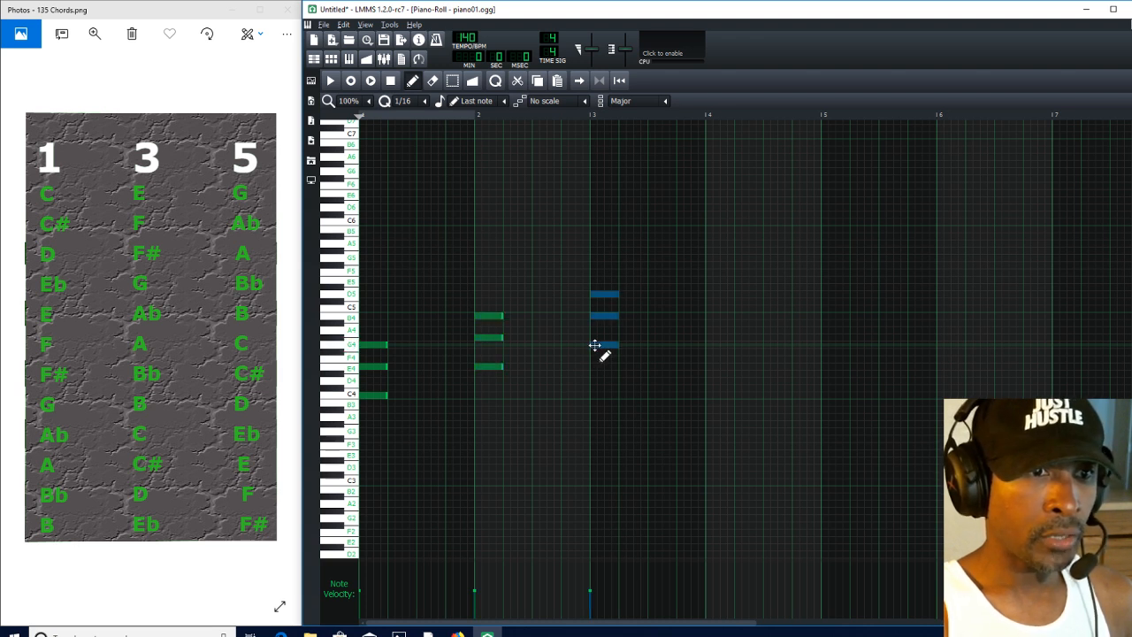
click(717, 366)
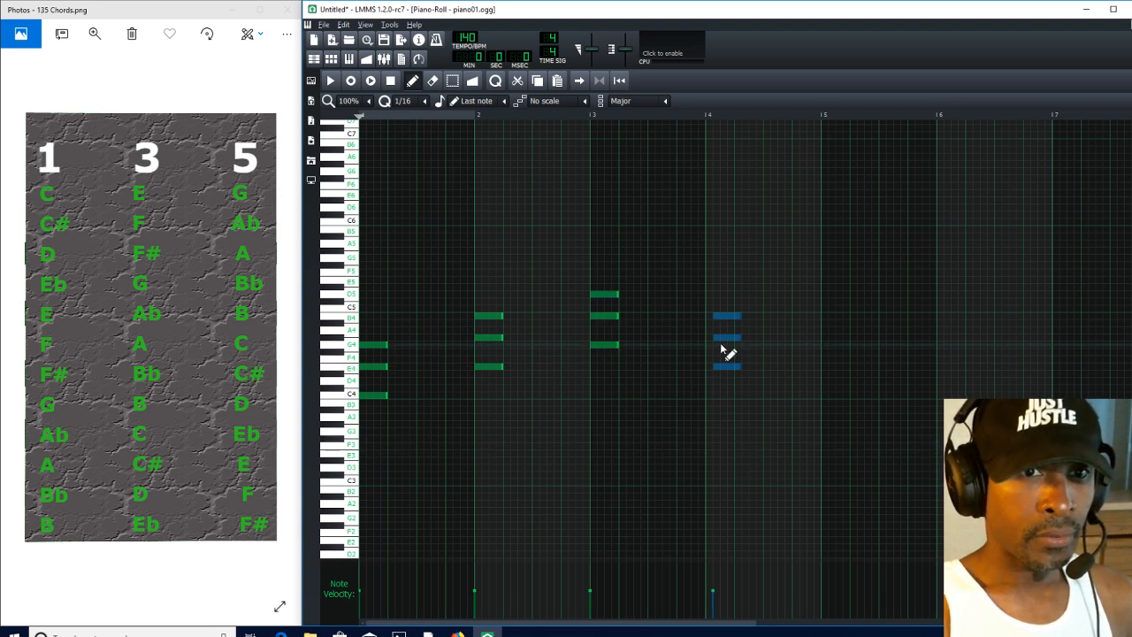
drag(723, 337, 716, 337)
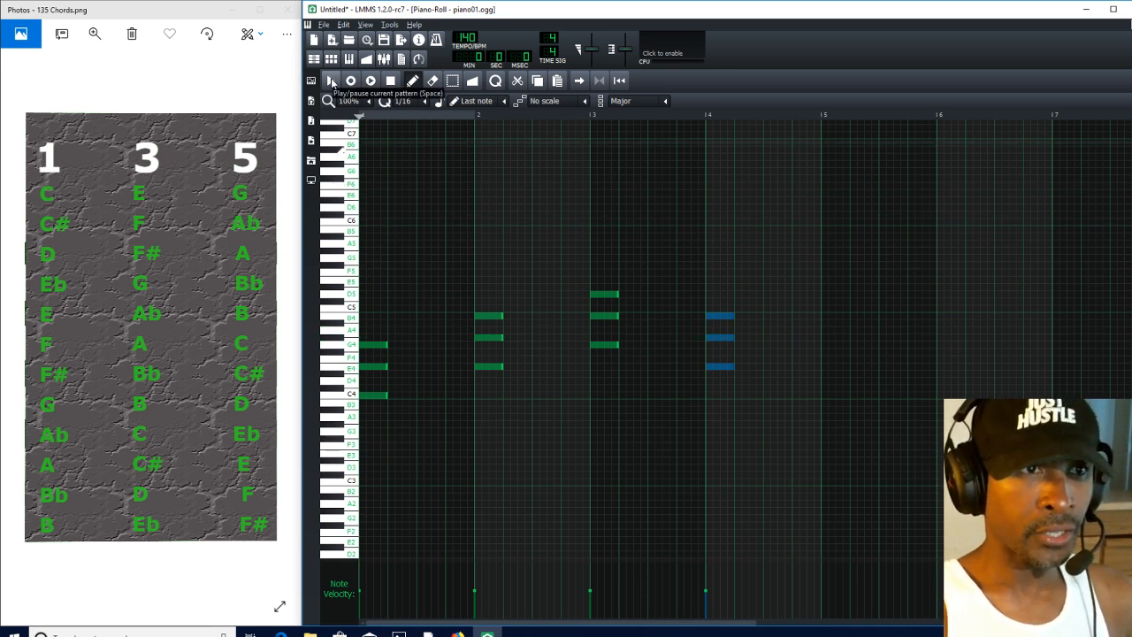
Step: Play the new C, E, G, E Major chord progression and stop playback
click(331, 80)
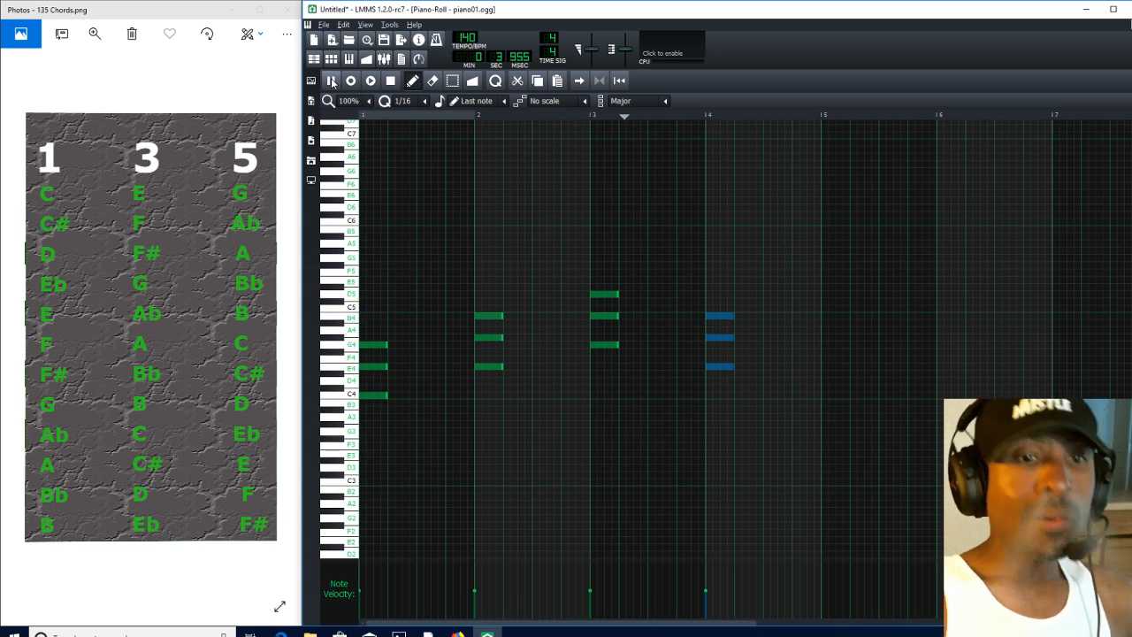
click(391, 80)
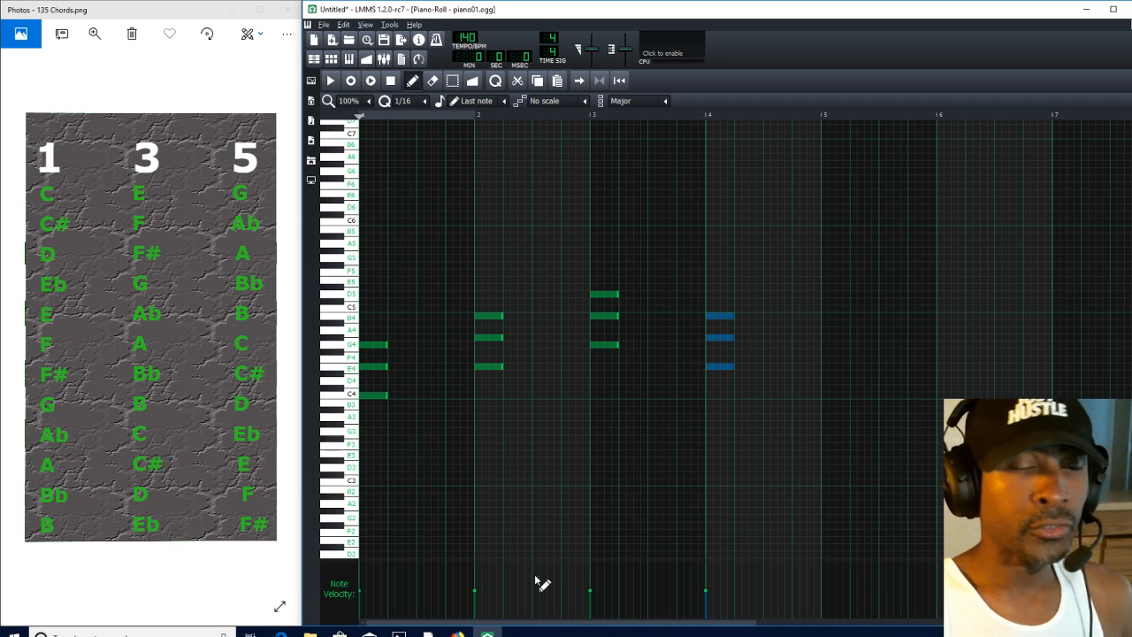
Step: Lengthen the Major chords at the starts of bars 1 and 2 to half a bar each
click(374, 341)
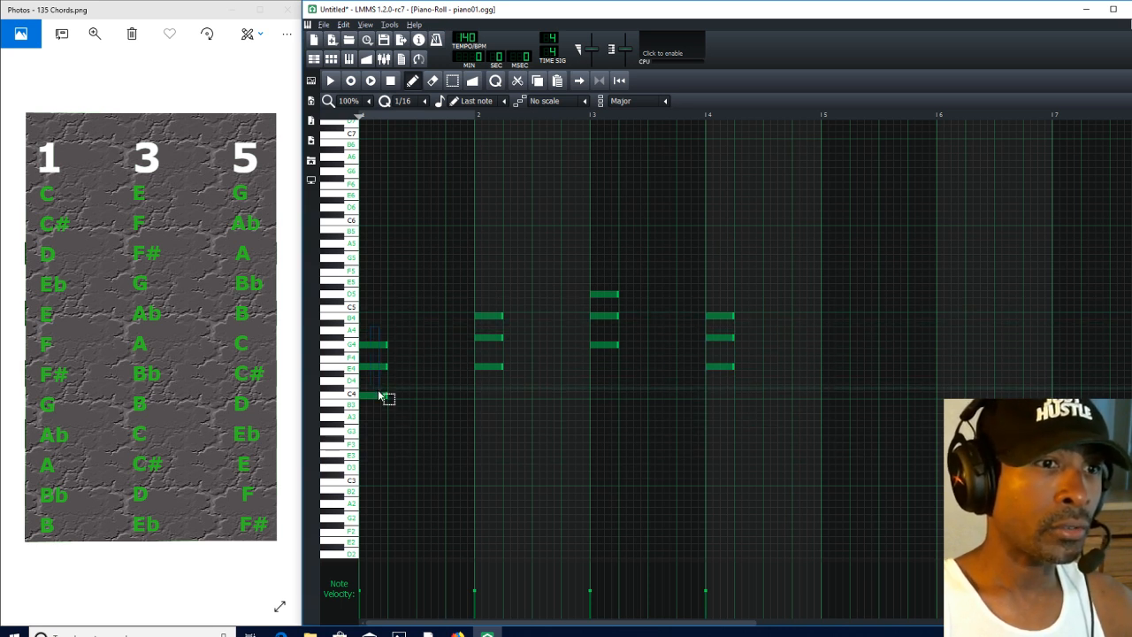
drag(376, 409, 377, 412)
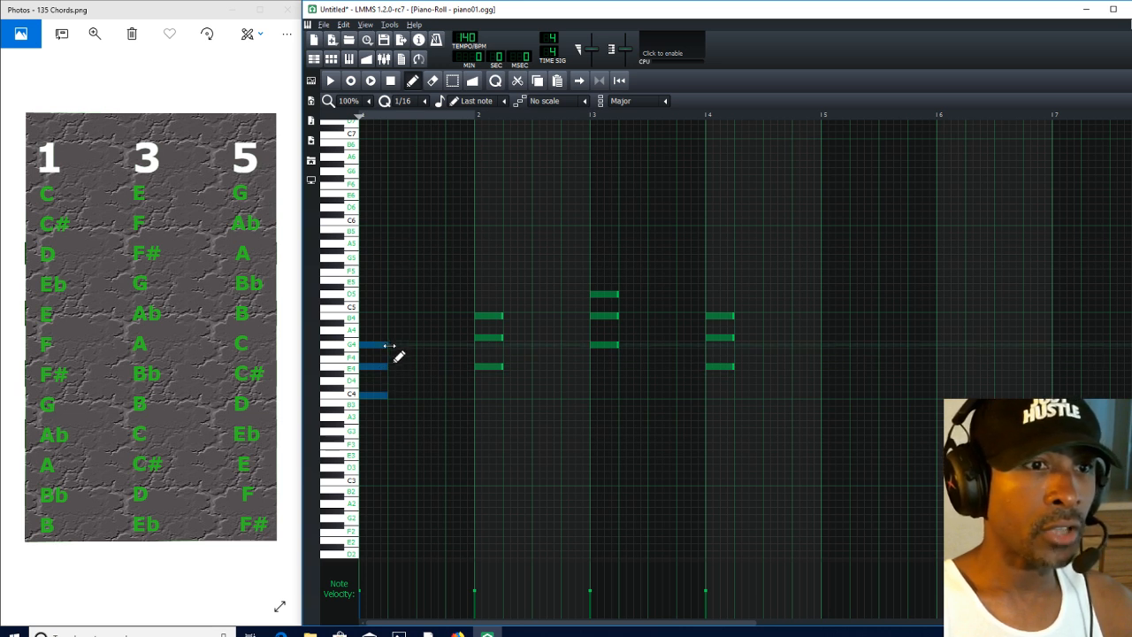
drag(389, 346, 419, 350)
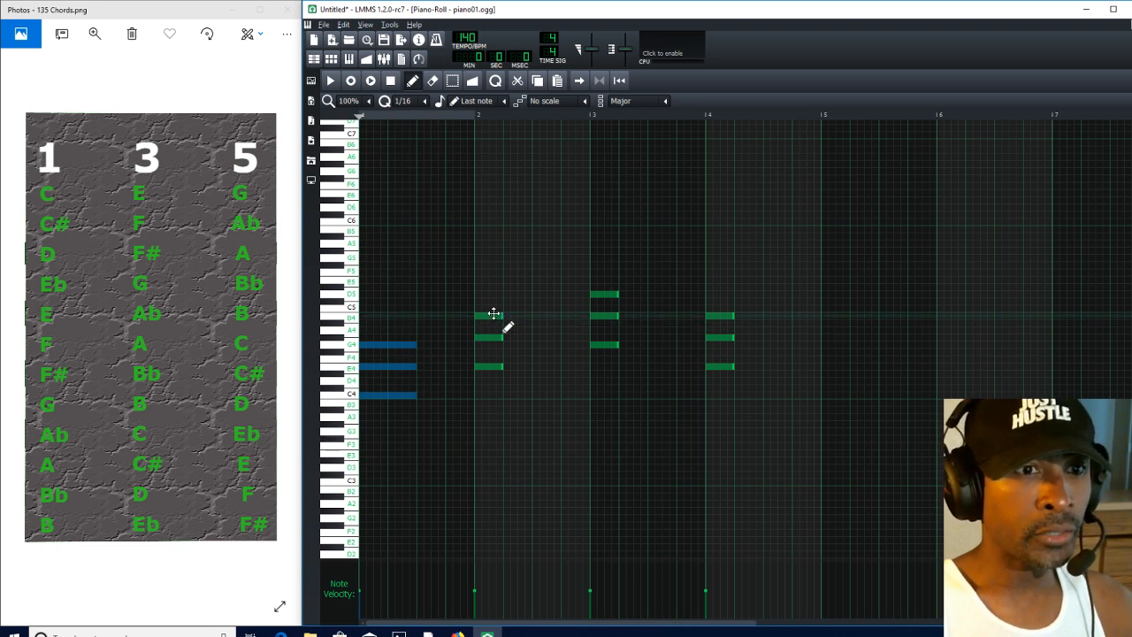
drag(487, 305, 498, 387)
drag(502, 317, 525, 315)
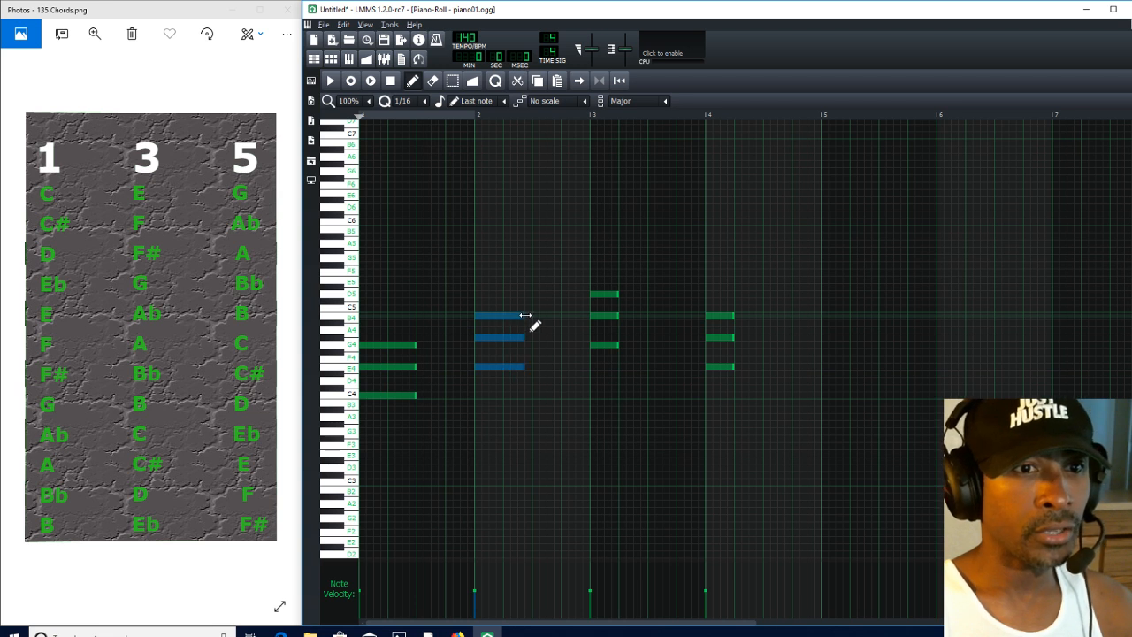
click(604, 285)
right_click(604, 285)
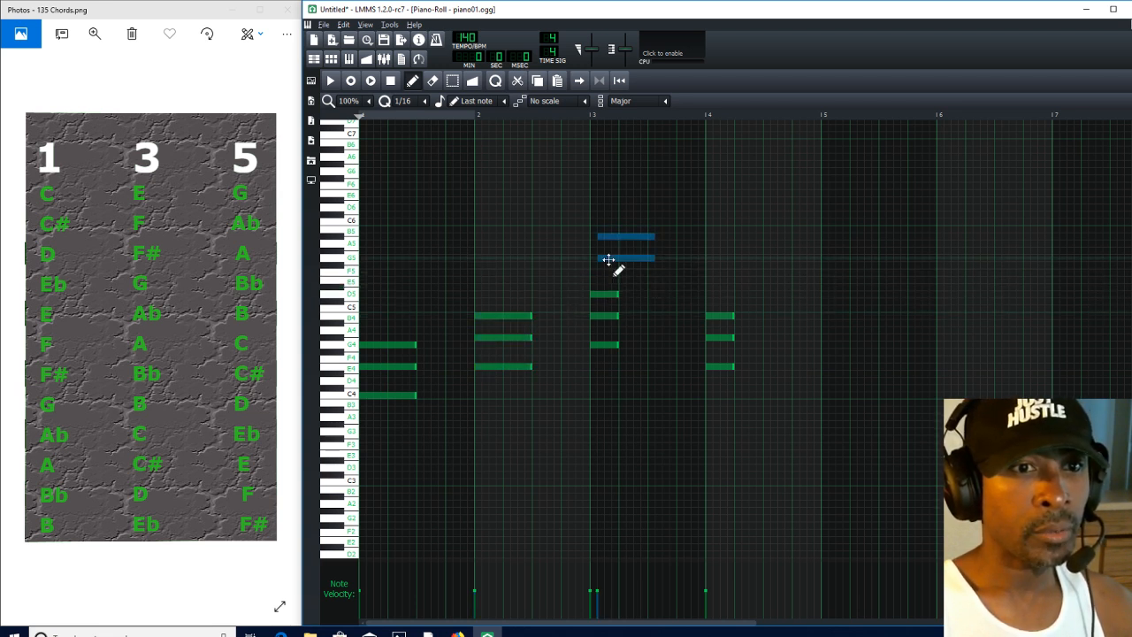
right_click(608, 260)
right_click(613, 237)
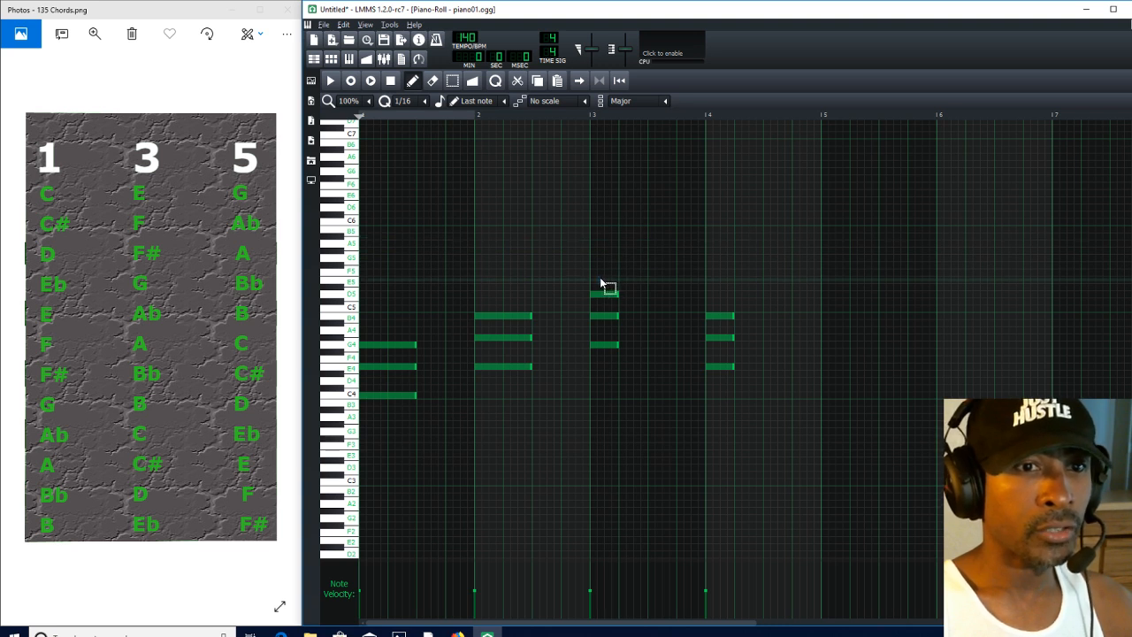
Step: Extend the Major chords at the starts of bars 3 and 4 to half a bar each
drag(601, 278, 608, 354)
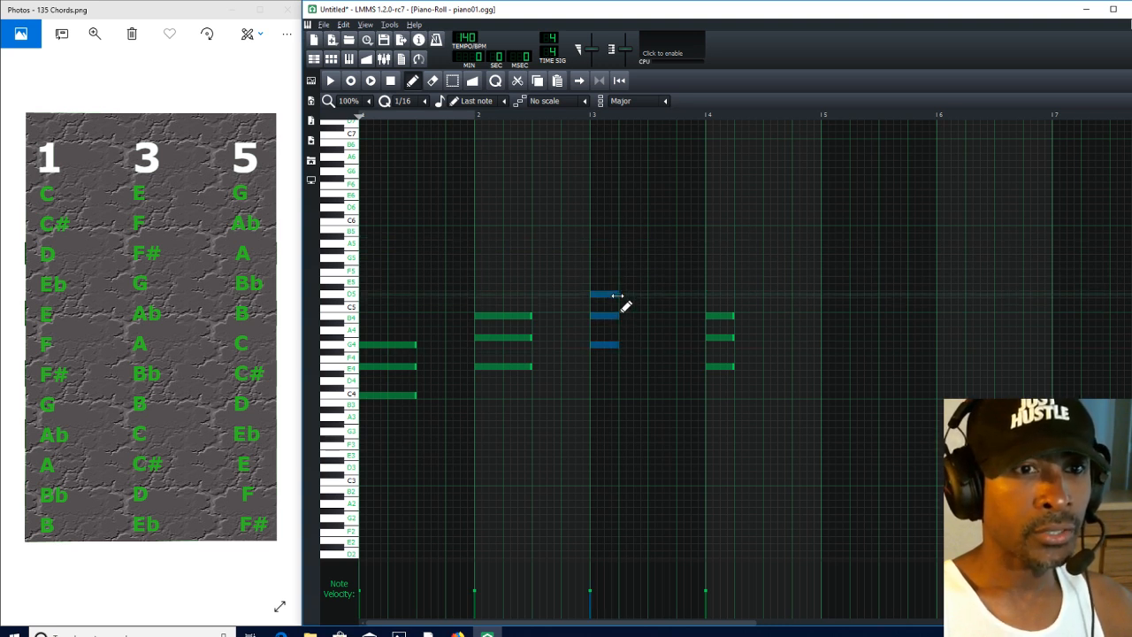
drag(627, 296, 644, 298)
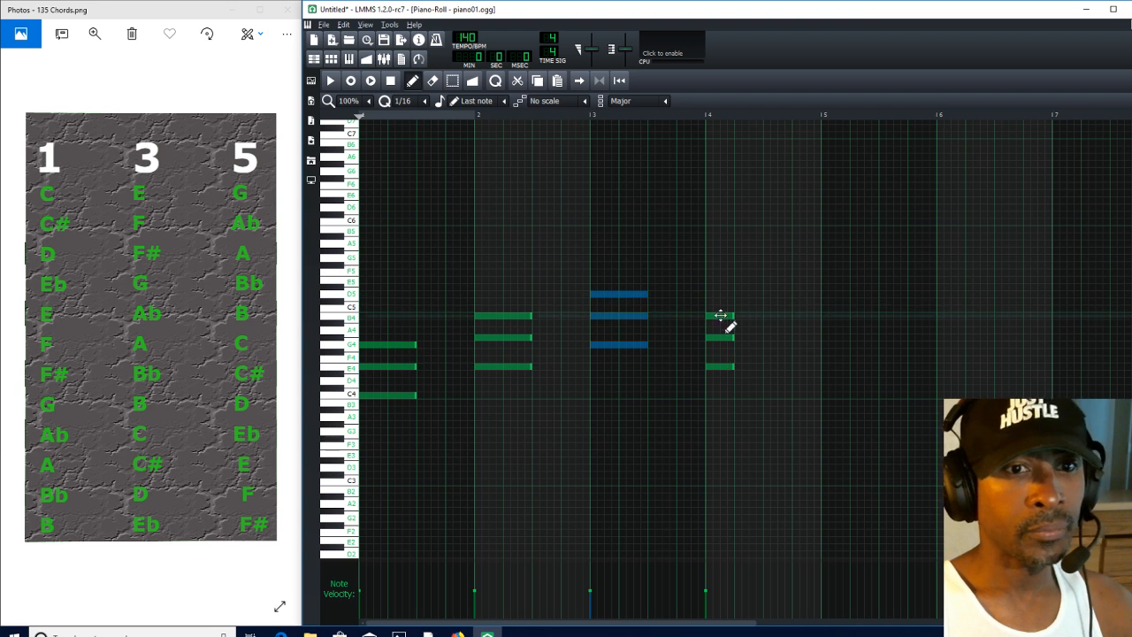
drag(717, 304, 722, 380)
drag(735, 316, 759, 315)
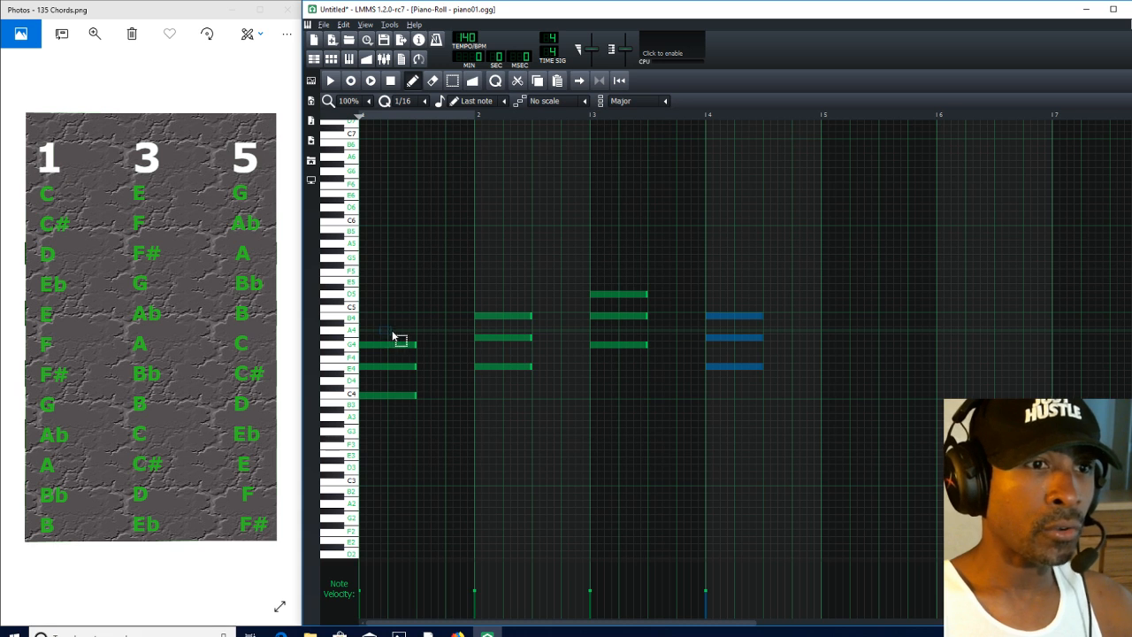
Step: Duplicate each half-bar chord in bars 1 to 4 into the second half of its own bar and clear the selection
drag(395, 333, 389, 420)
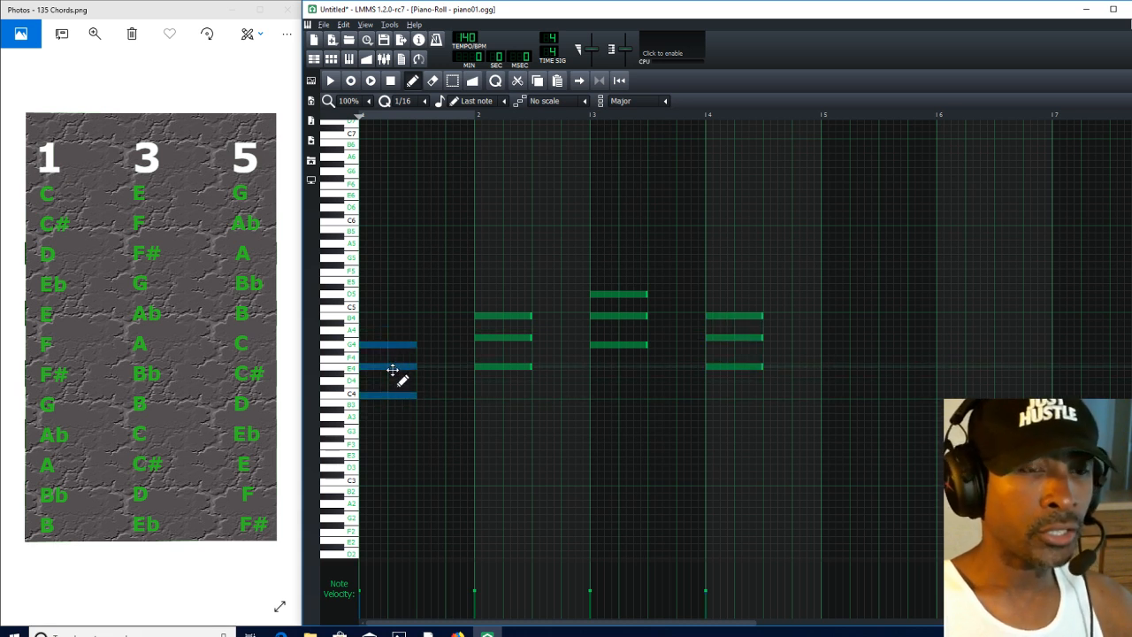
drag(391, 366, 449, 365)
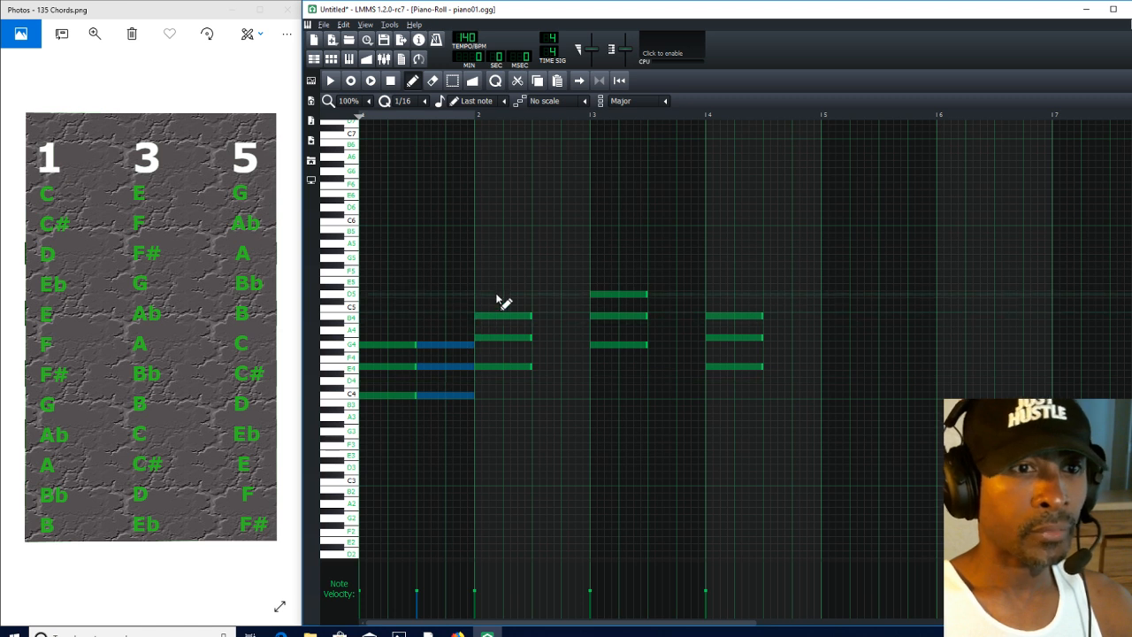
drag(491, 298, 512, 385)
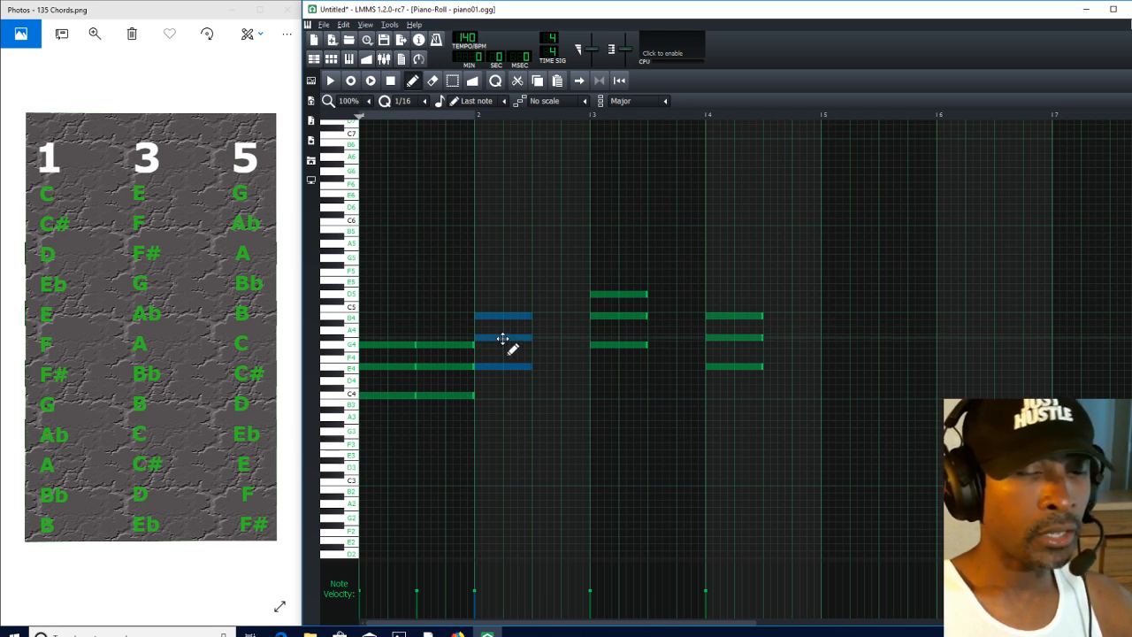
shift+drag(503, 339, 560, 340)
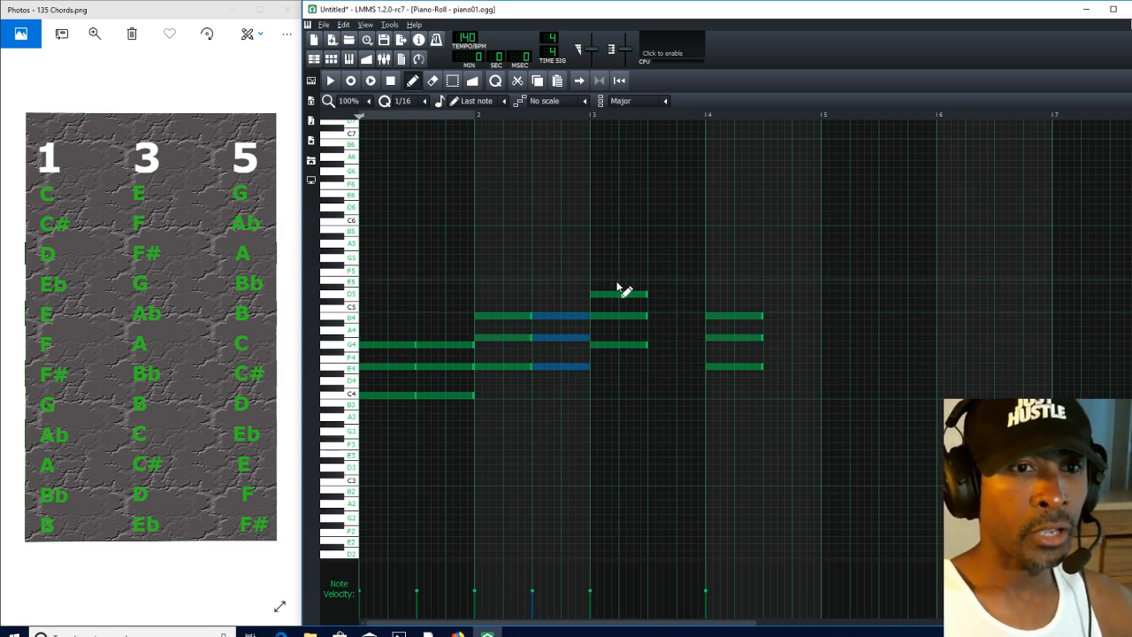
ctrl+drag(620, 288, 622, 359)
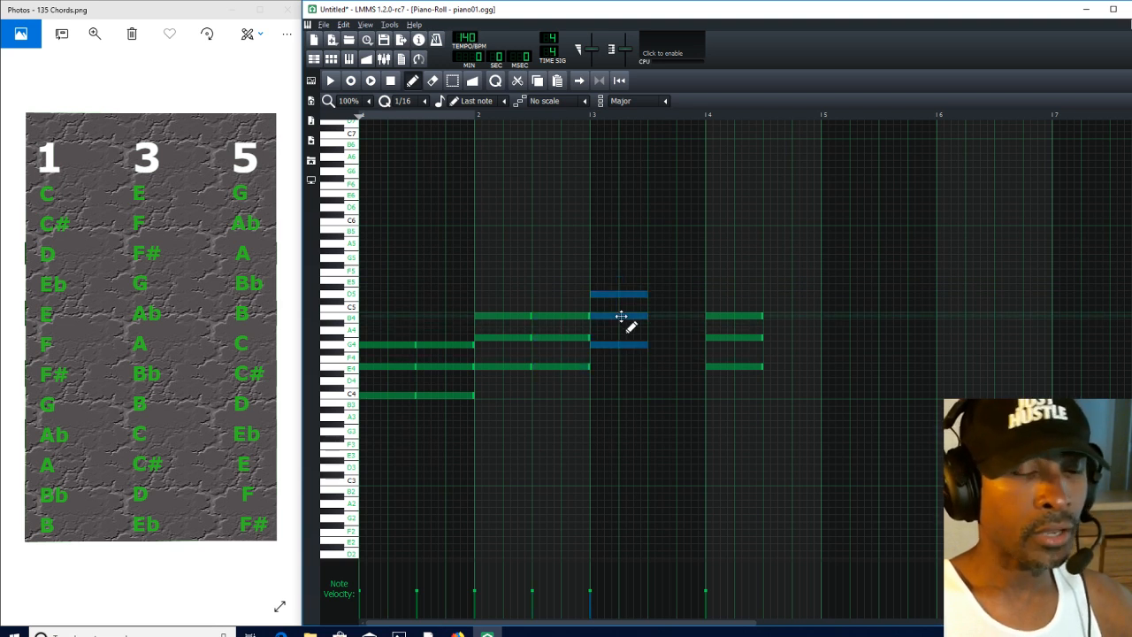
shift+drag(621, 316, 687, 318)
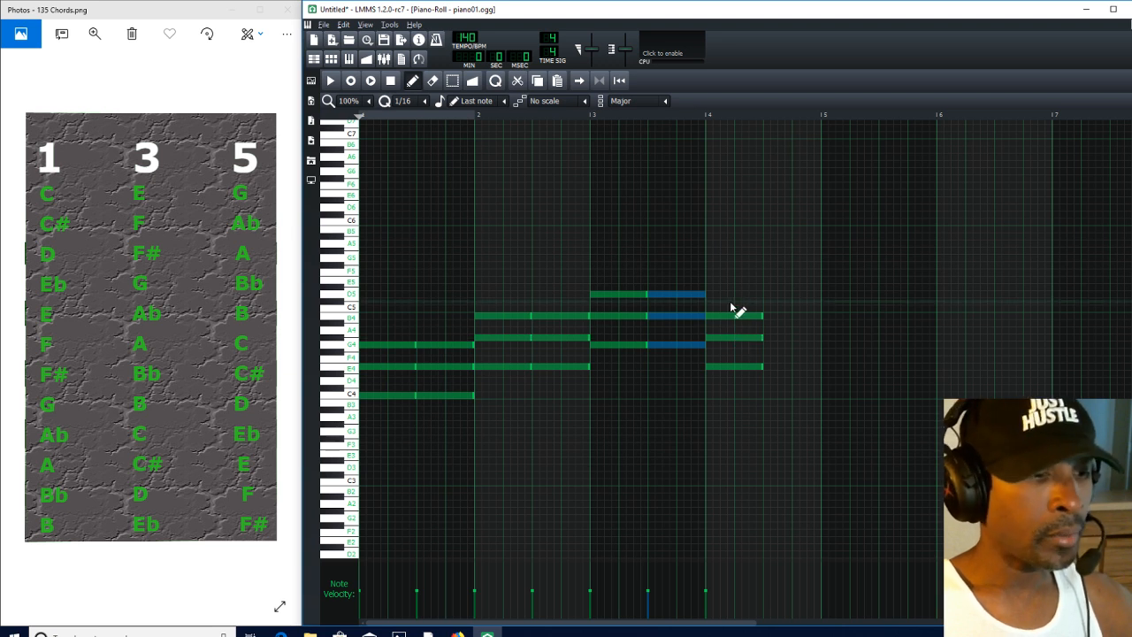
ctrl+drag(740, 307, 746, 395)
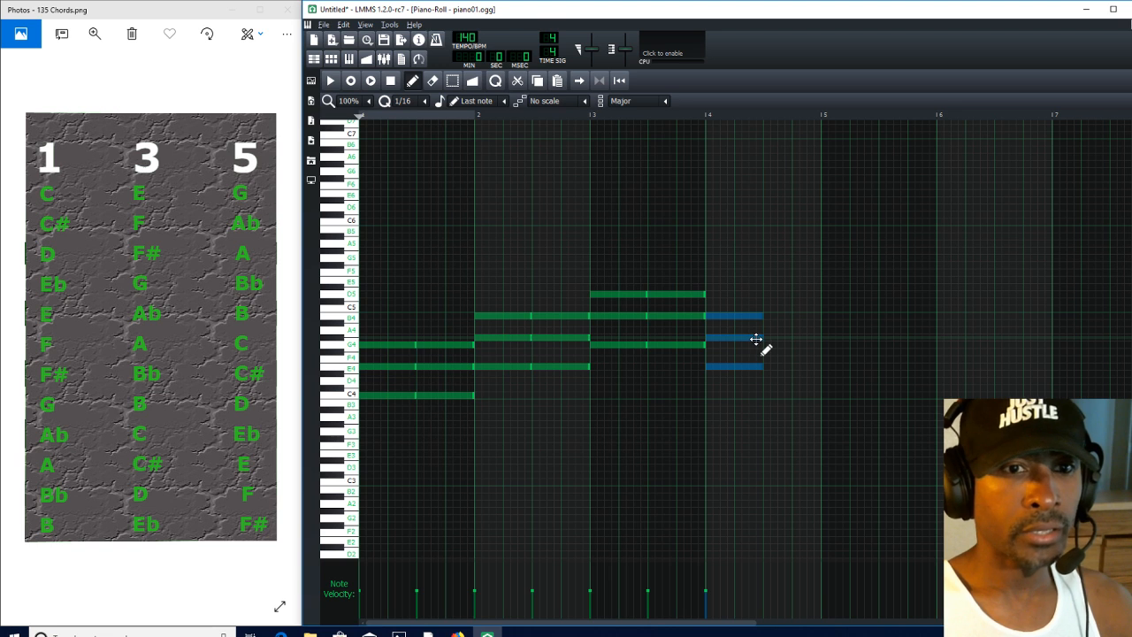
shift+drag(752, 339, 816, 340)
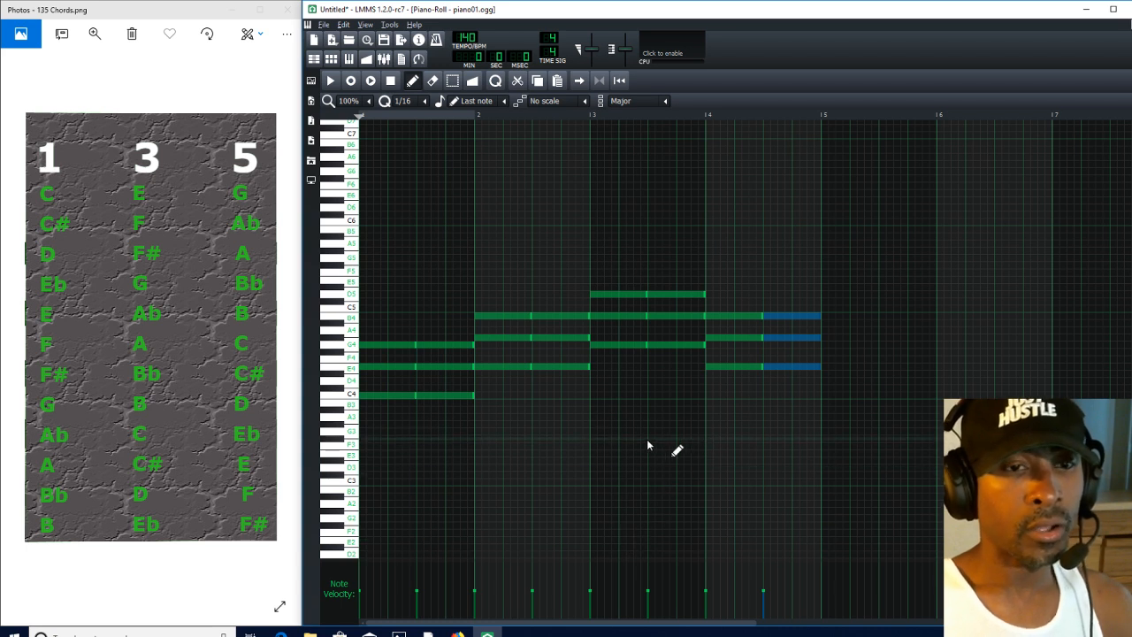
click(464, 429)
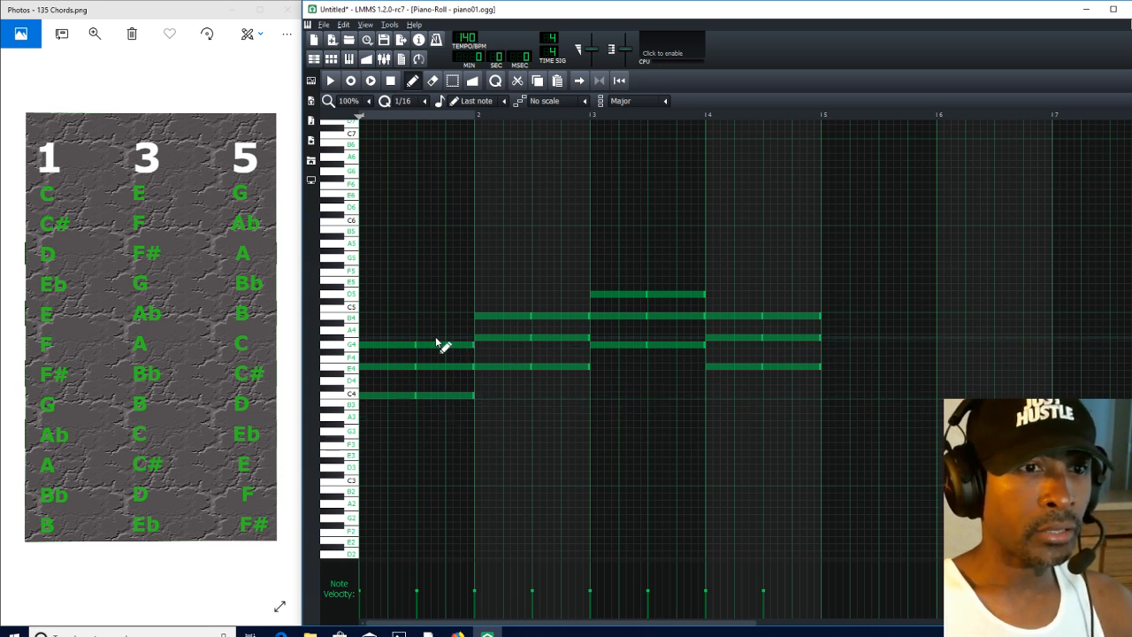
Step: Shorten the second chord in each of bars 1 to 4 to an eighth note and clear the selection
drag(454, 343, 453, 413)
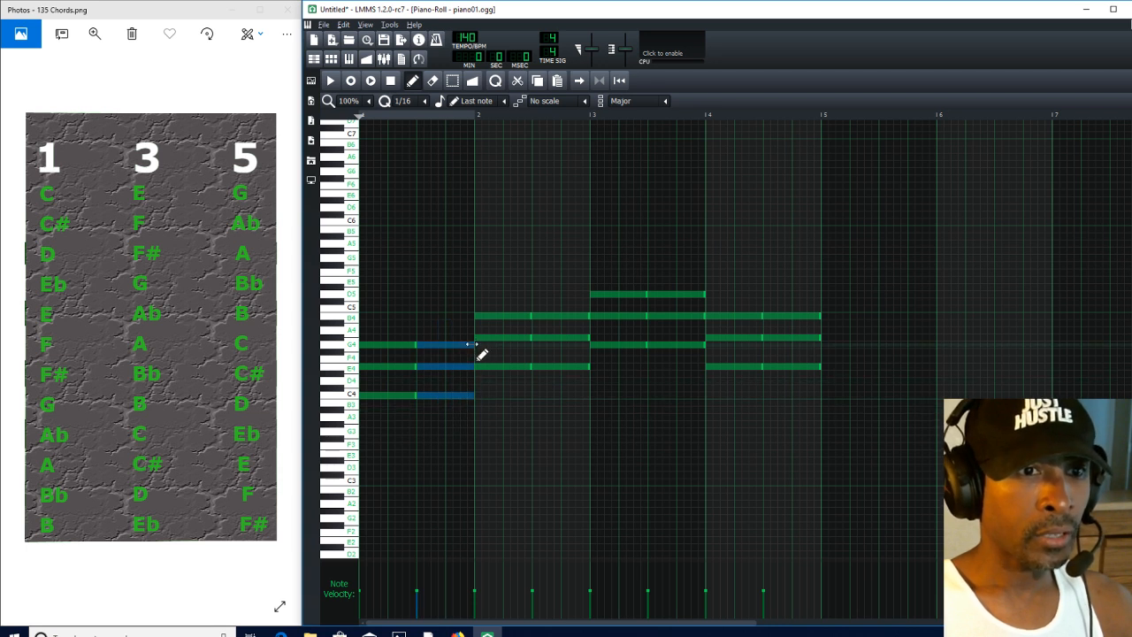
drag(470, 345, 427, 352)
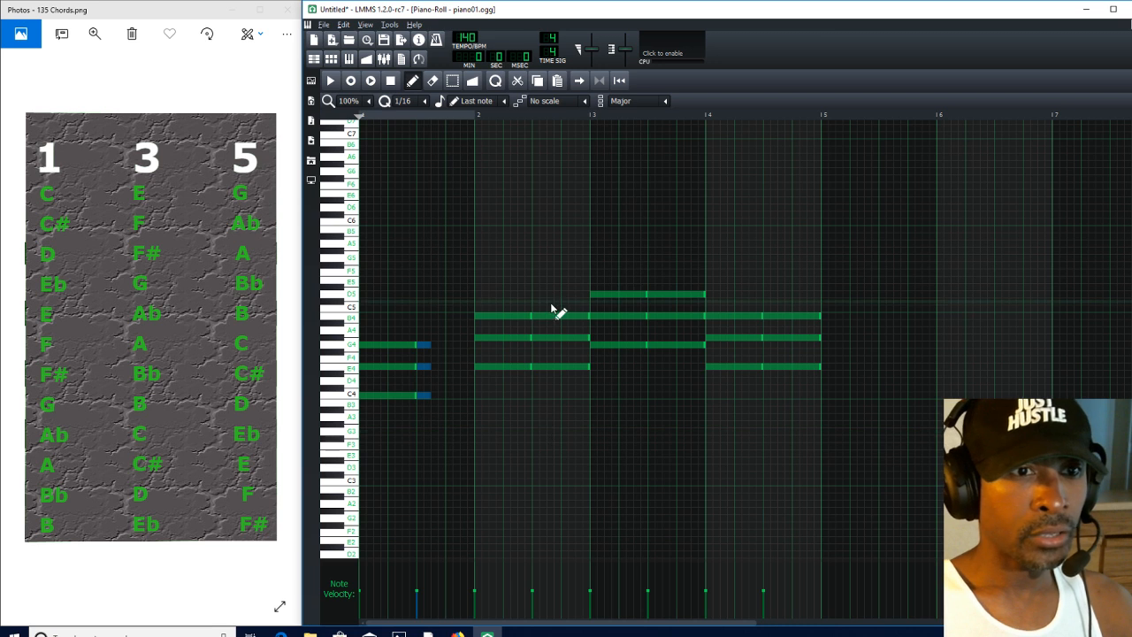
drag(551, 306, 568, 380)
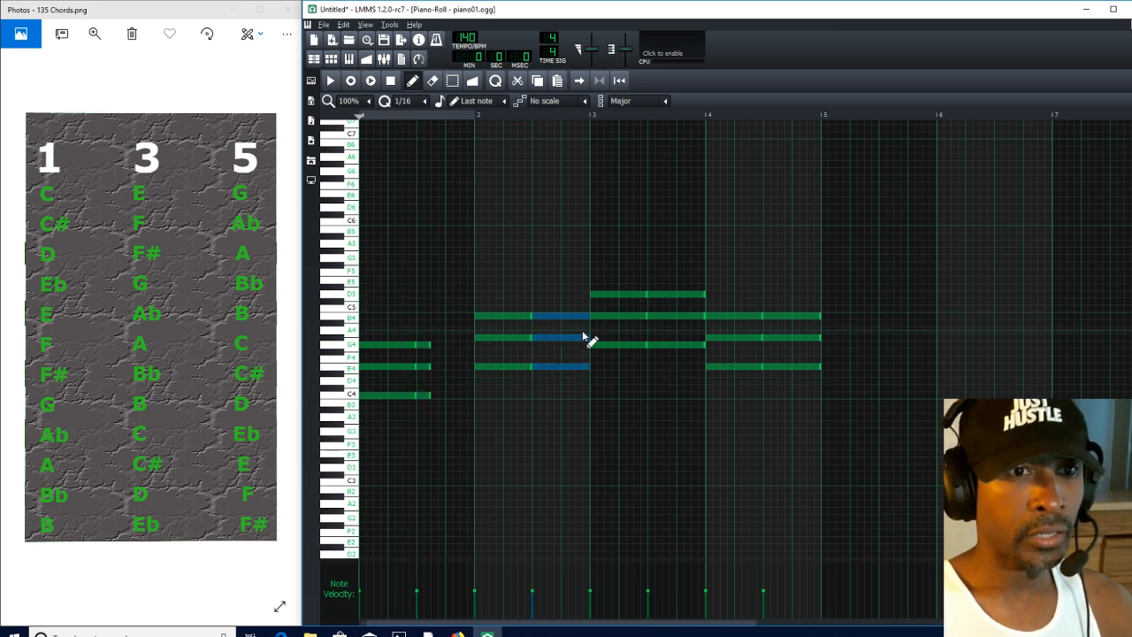
click(587, 313)
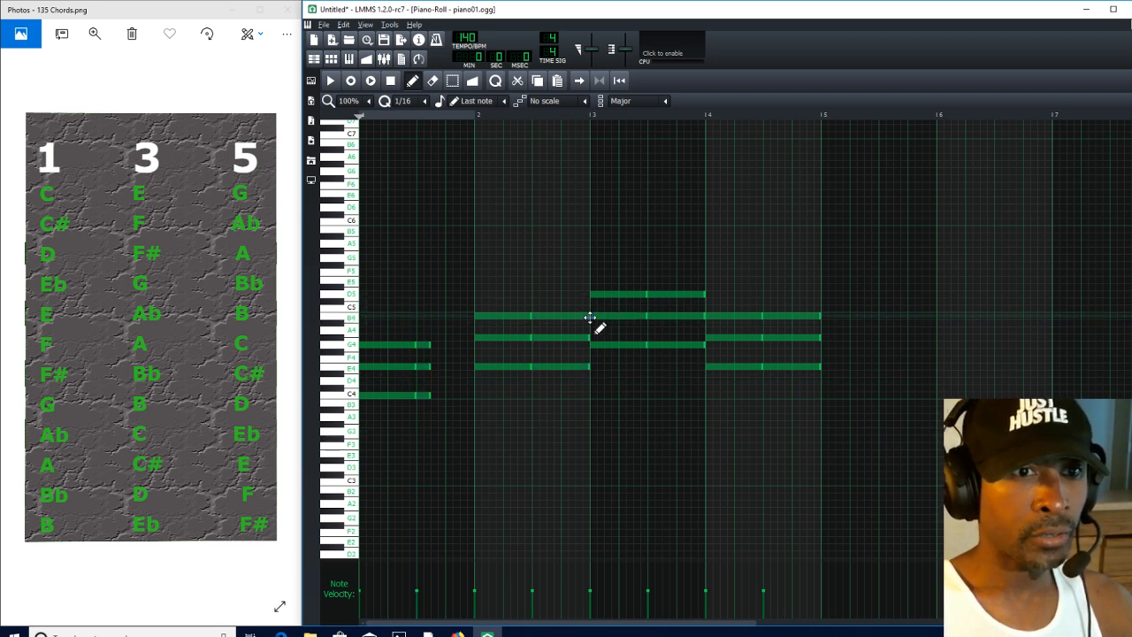
drag(590, 316, 546, 367)
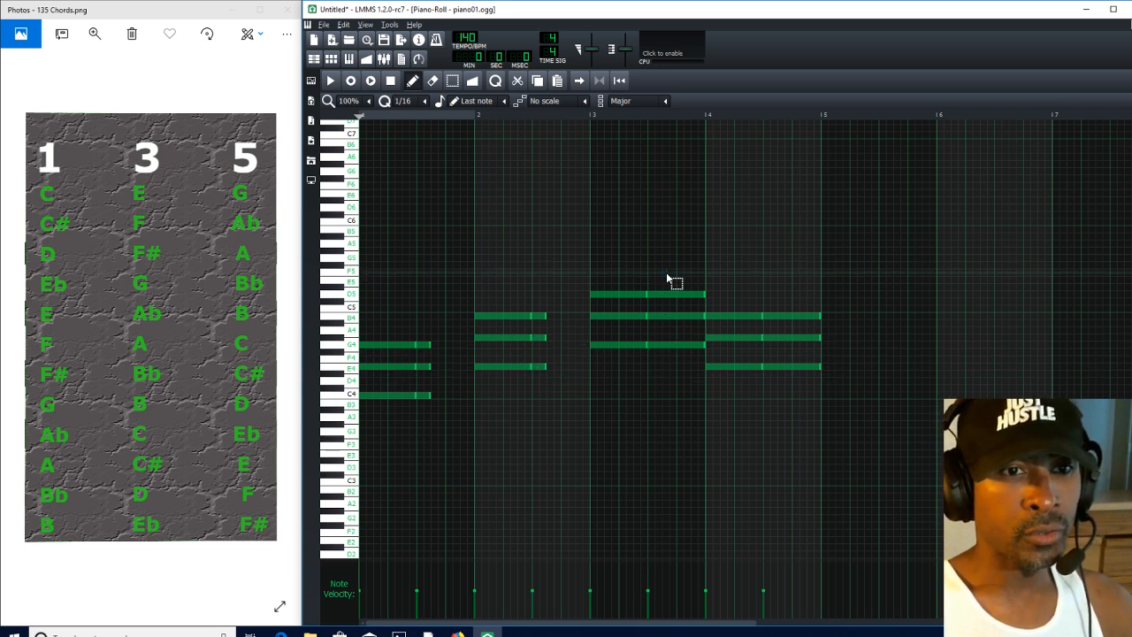
mouse_move(680, 338)
mouse_down()
mouse_move(682, 361)
mouse_move(688, 348)
mouse_up()
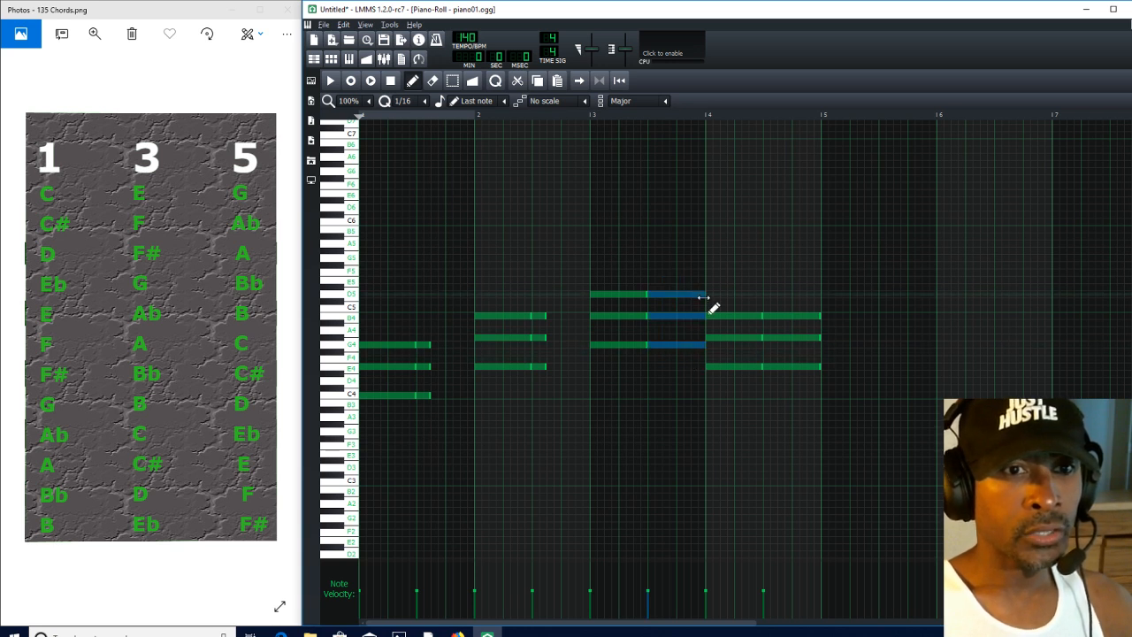
drag(704, 296, 668, 300)
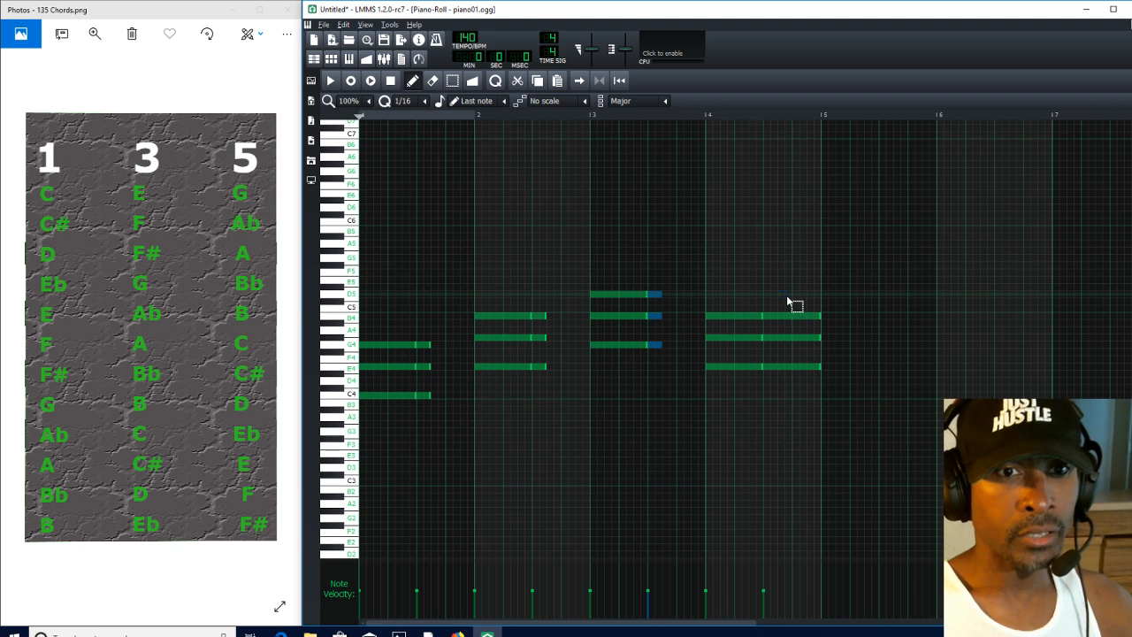
drag(790, 304, 804, 366)
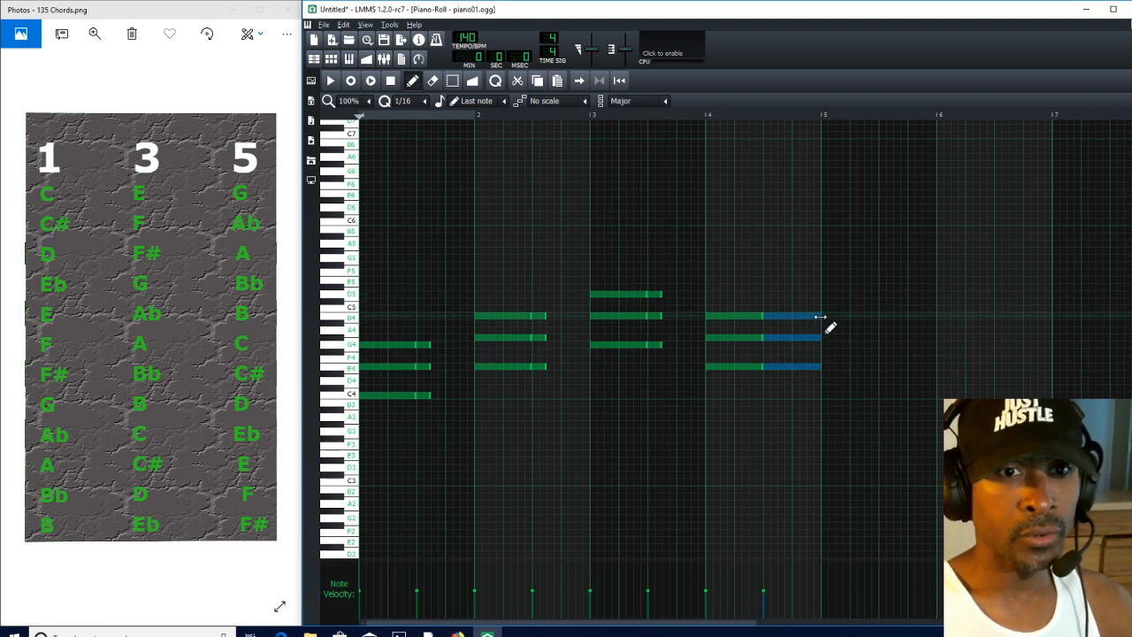
drag(821, 316, 778, 321)
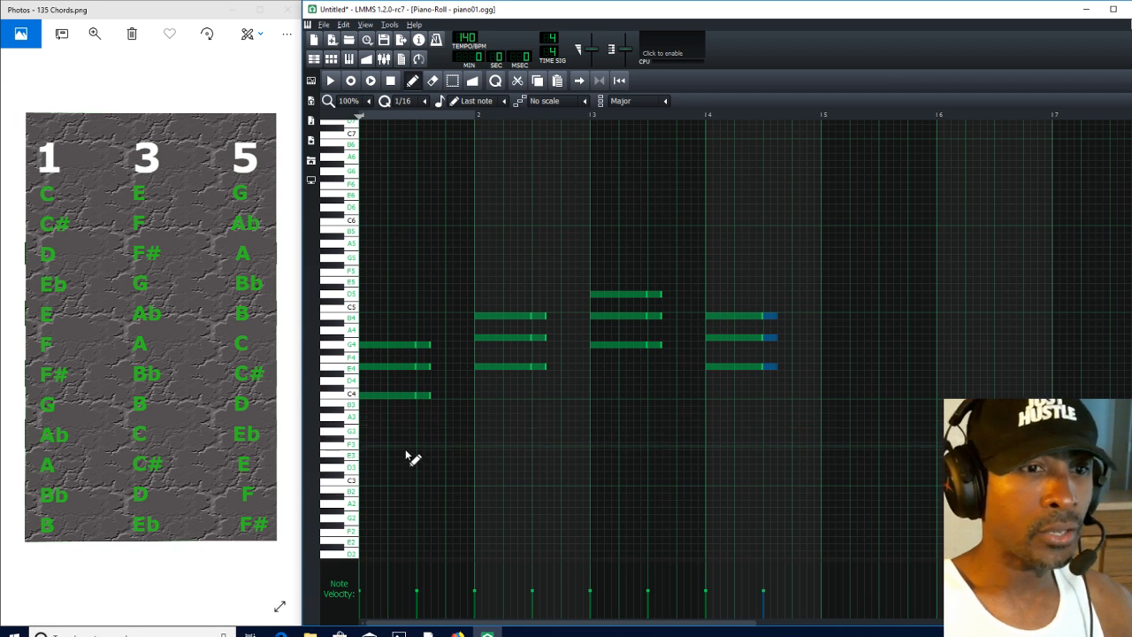
ctrl+click(442, 449)
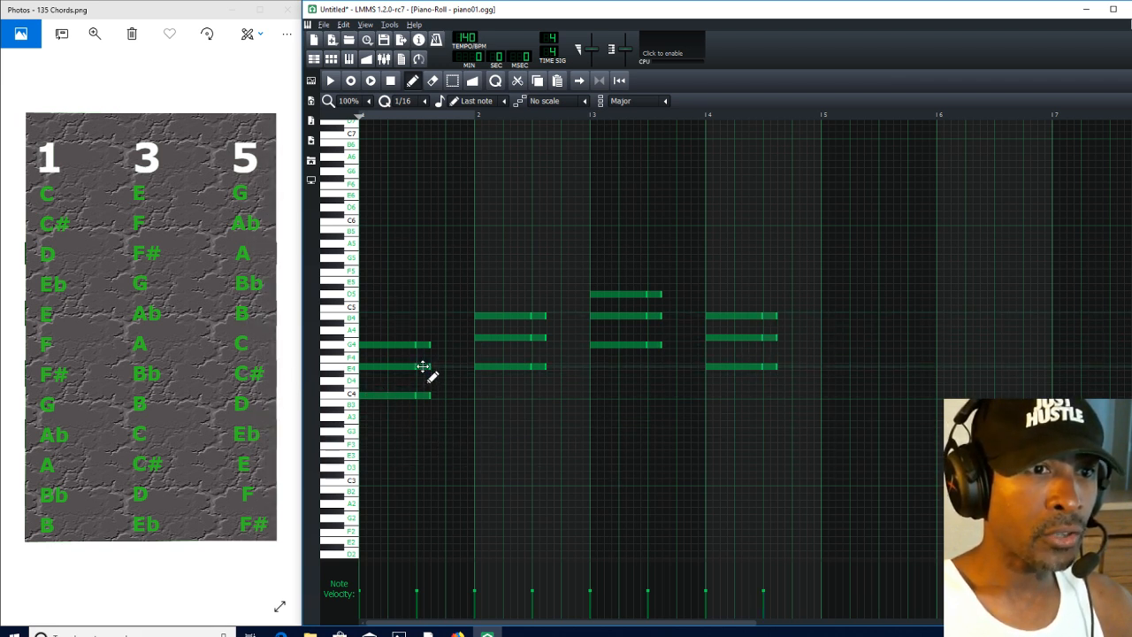
Step: Spread the short chords in bars 1 and 2 into eighth-note arpeggios, C4-E4-G4-E4 and E4-Ab4-B4-Ab4, with the third repeated at the end
drag(422, 366, 467, 354)
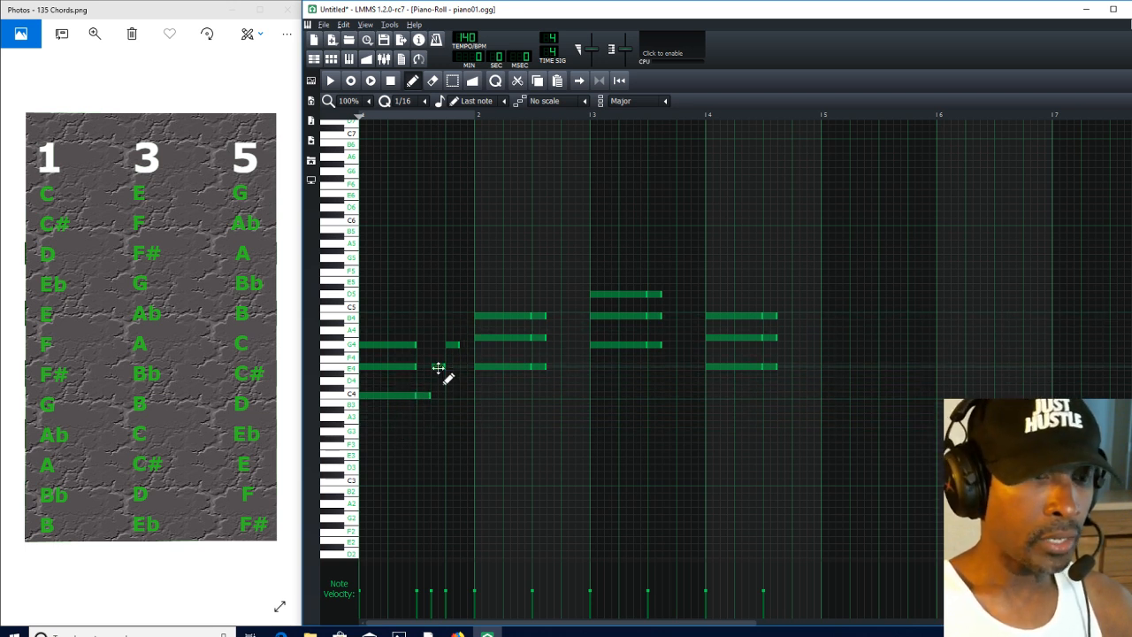
drag(439, 368, 467, 367)
mouse_move(399, 635)
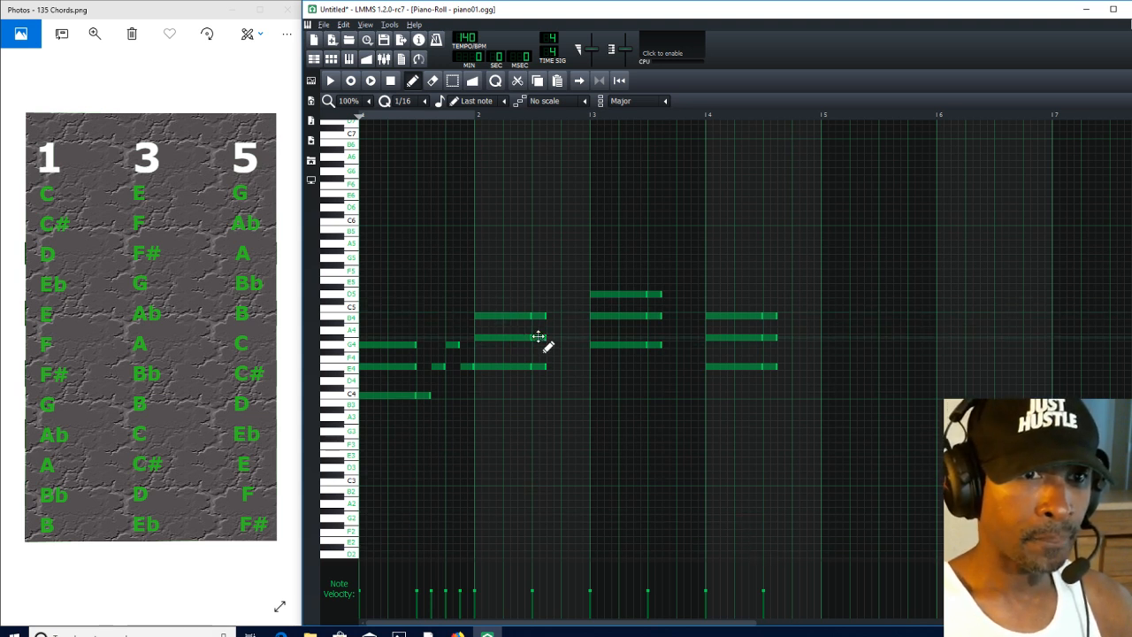
drag(538, 337, 569, 317)
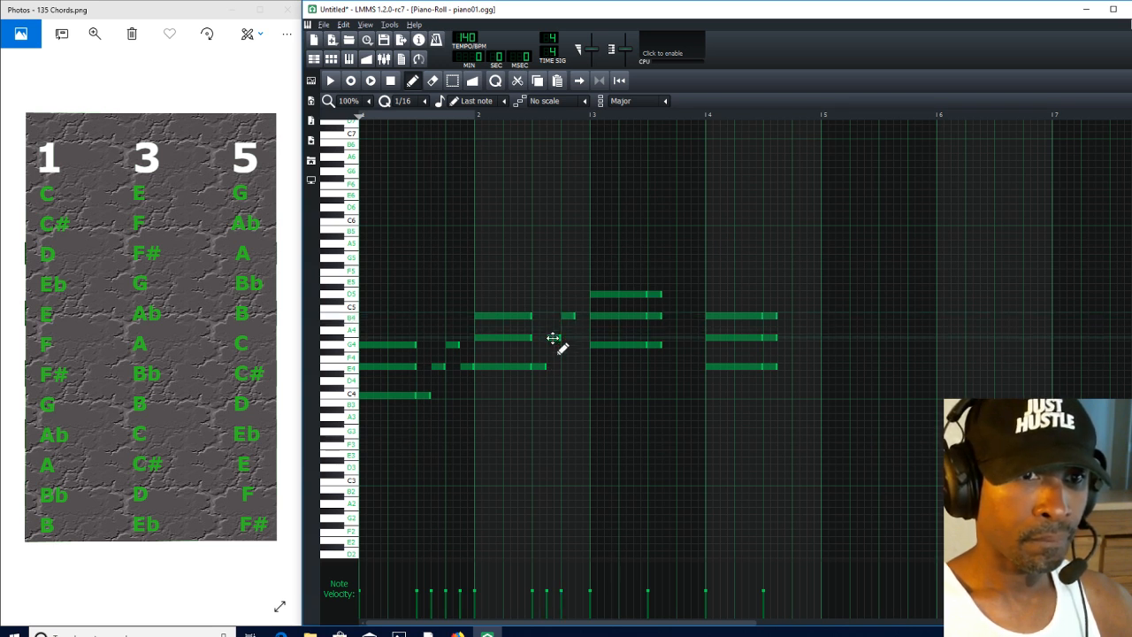
drag(558, 337, 575, 337)
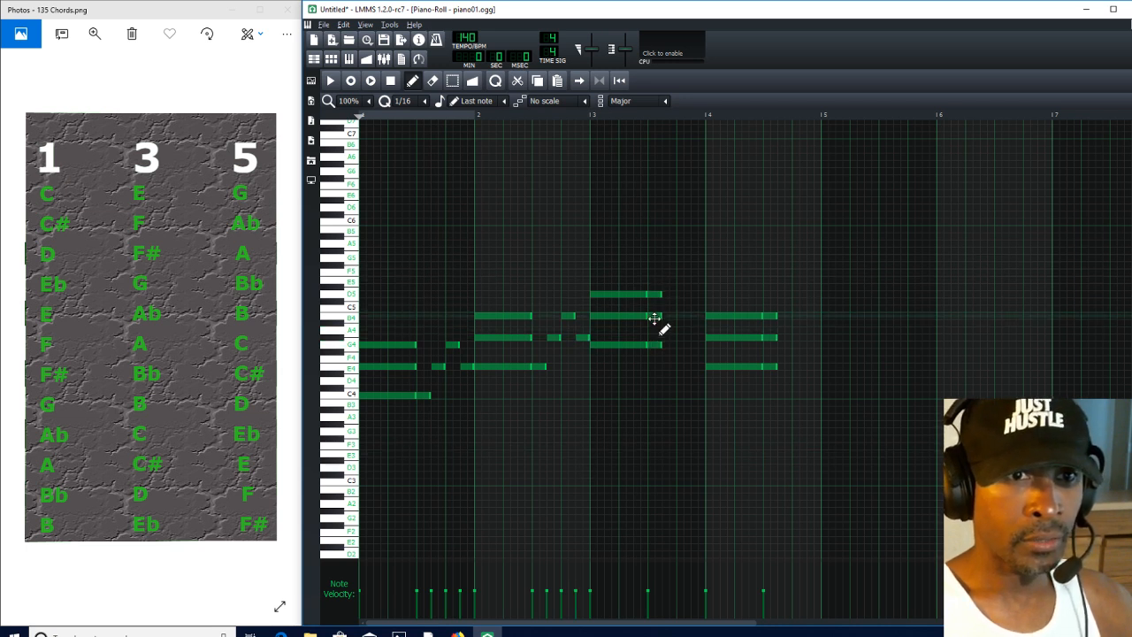
Step: Spread the short chords in bars 3 and 4 into eighth-note arpeggios, G4-B4-D5-B4 and E4-Ab4-B4-Ab4
drag(654, 319, 704, 317)
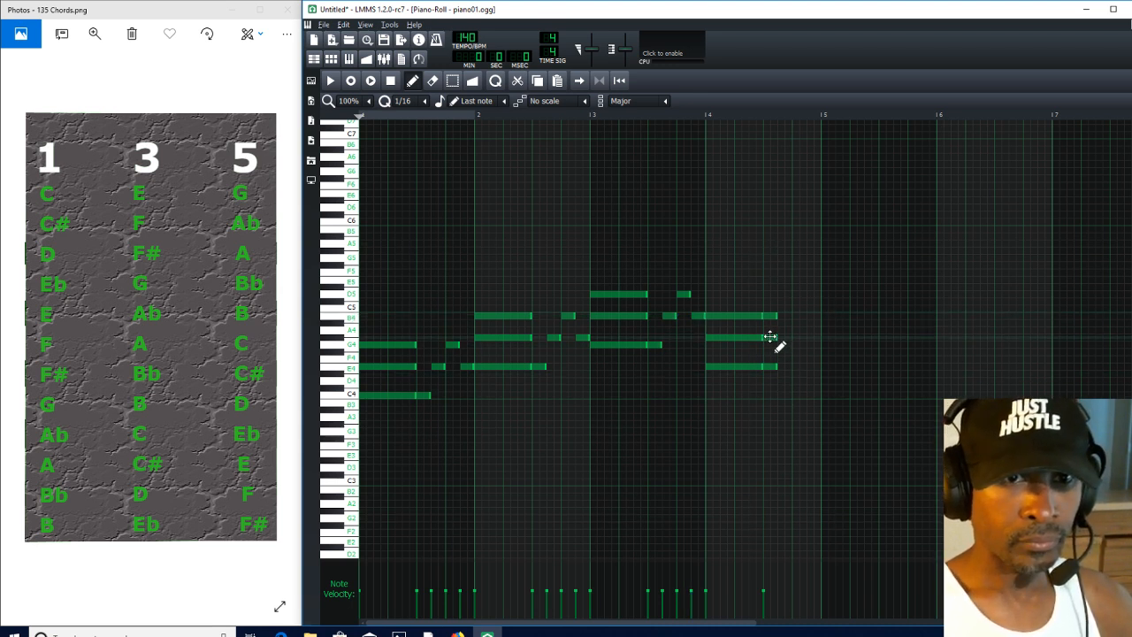
drag(771, 337, 805, 316)
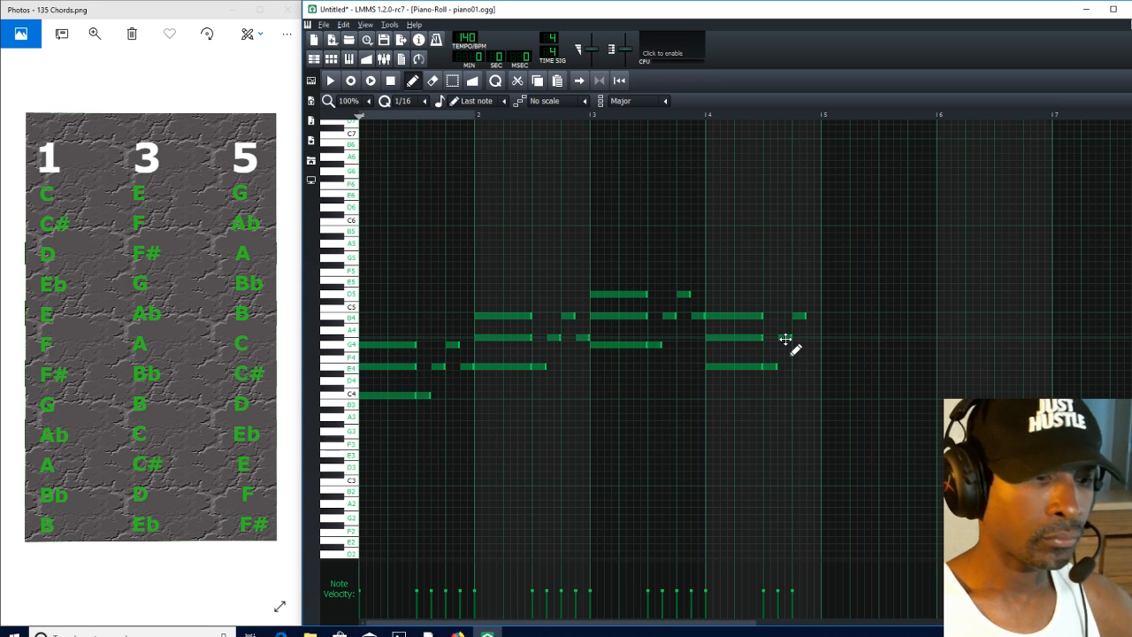
click(810, 339)
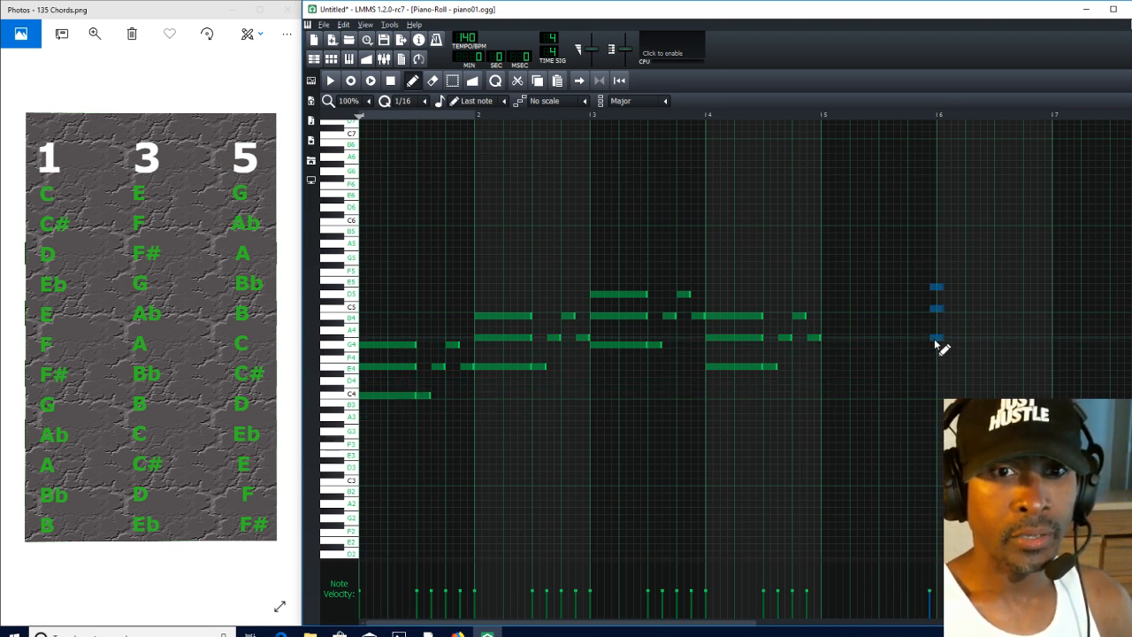
Step: Delete the stray three-note chord at the end of bar 5 and place a single Ab4 note there with No chord set
right_click(934, 288)
right_click(934, 309)
right_click(935, 337)
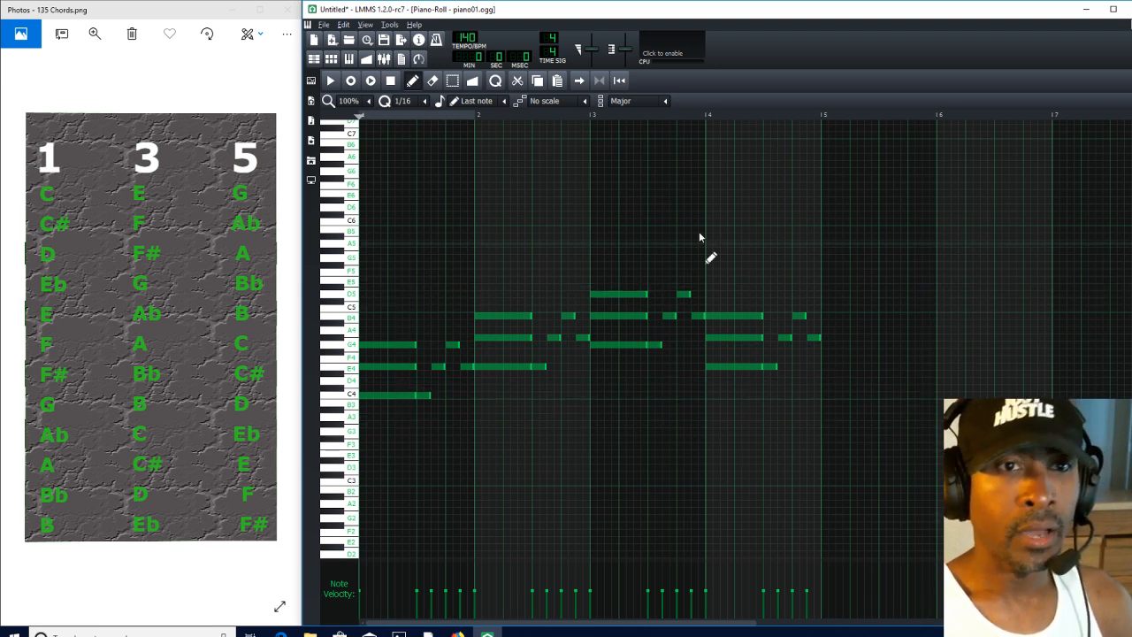
click(664, 102)
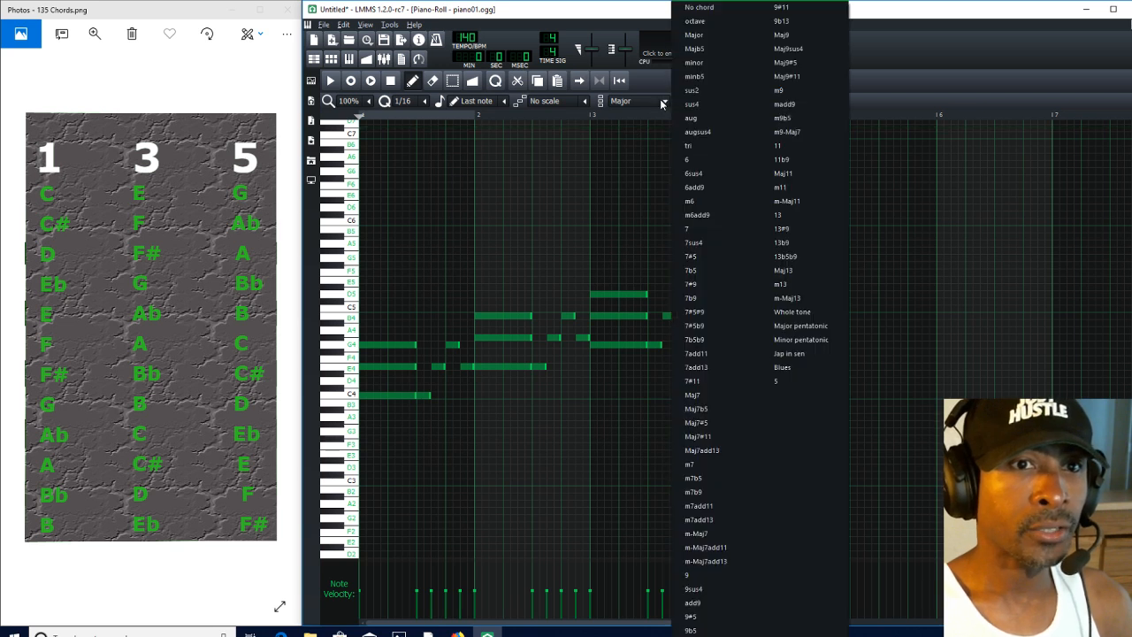
click(731, 7)
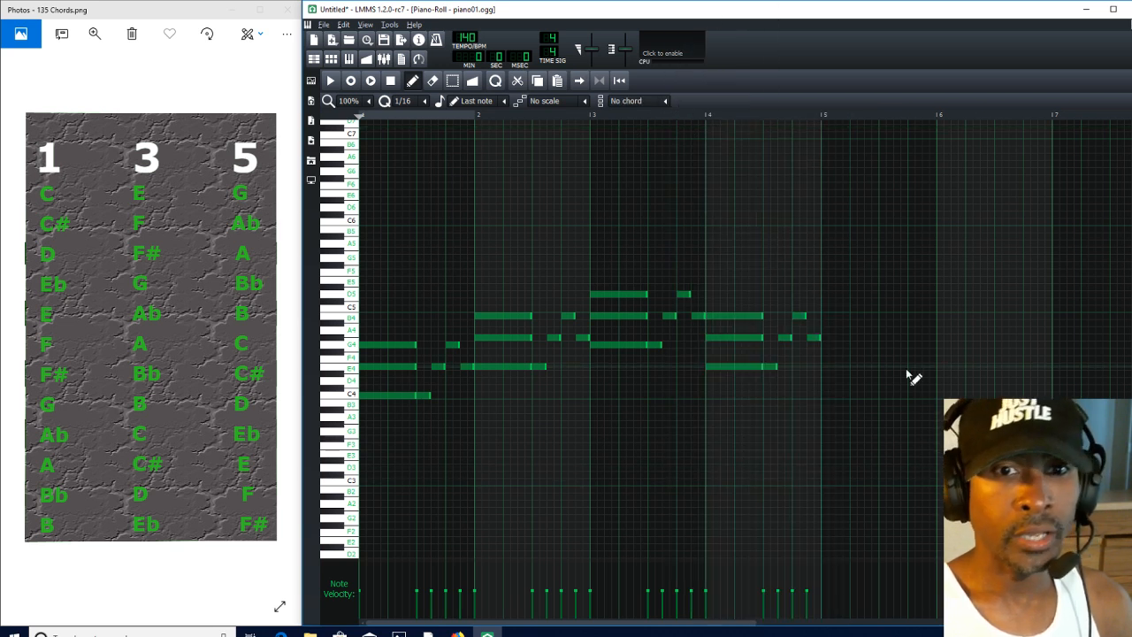
click(925, 337)
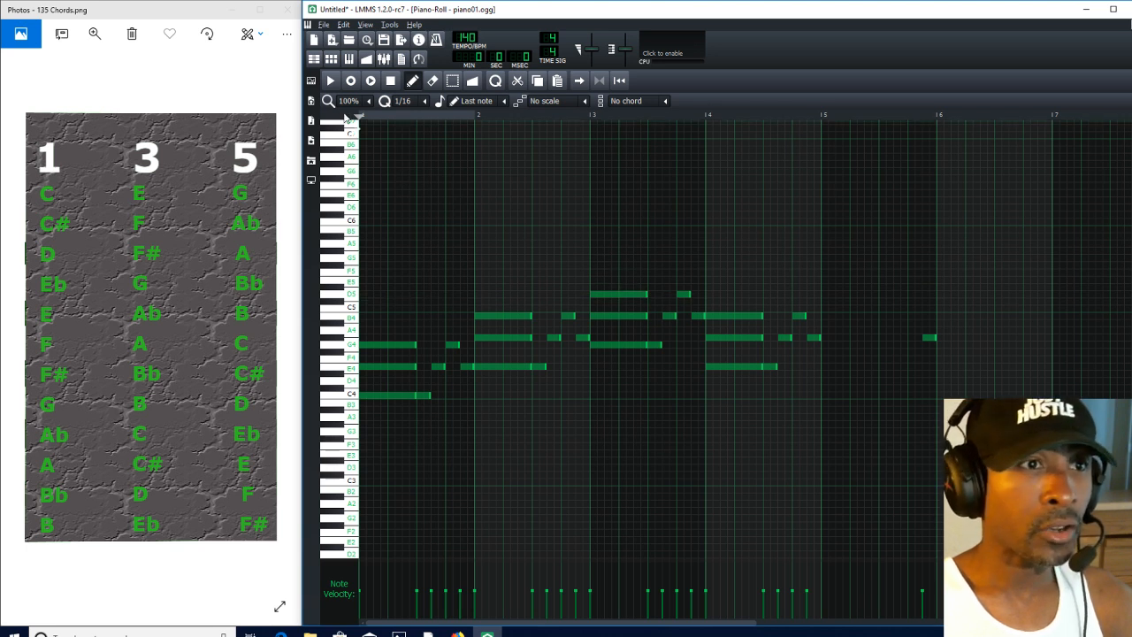
Step: Play the arpeggiated chord progression from the beginning and stop playback
click(332, 81)
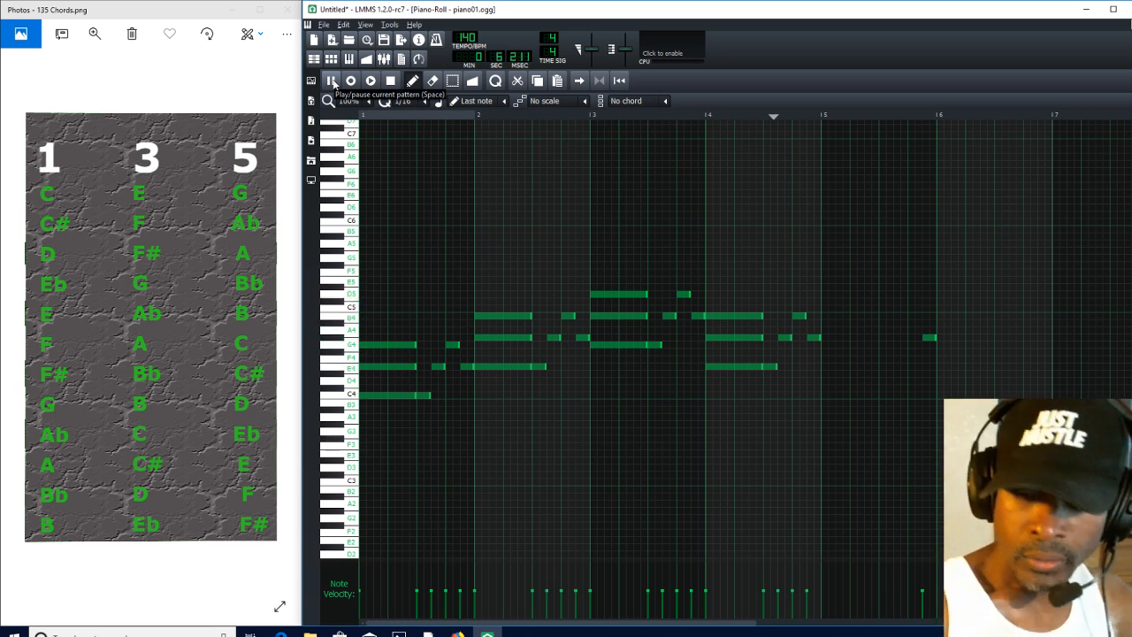
click(391, 82)
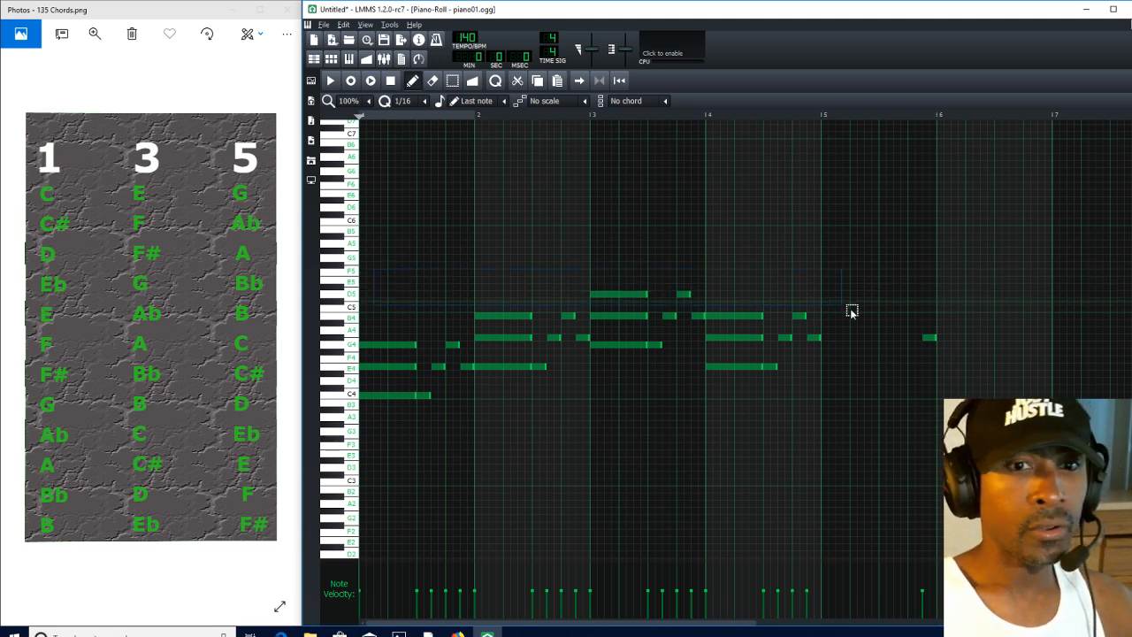
Step: Clear all notes from the pattern and place a Maj11 chord on C4 at the start of bar 1
key(ctrl+a)
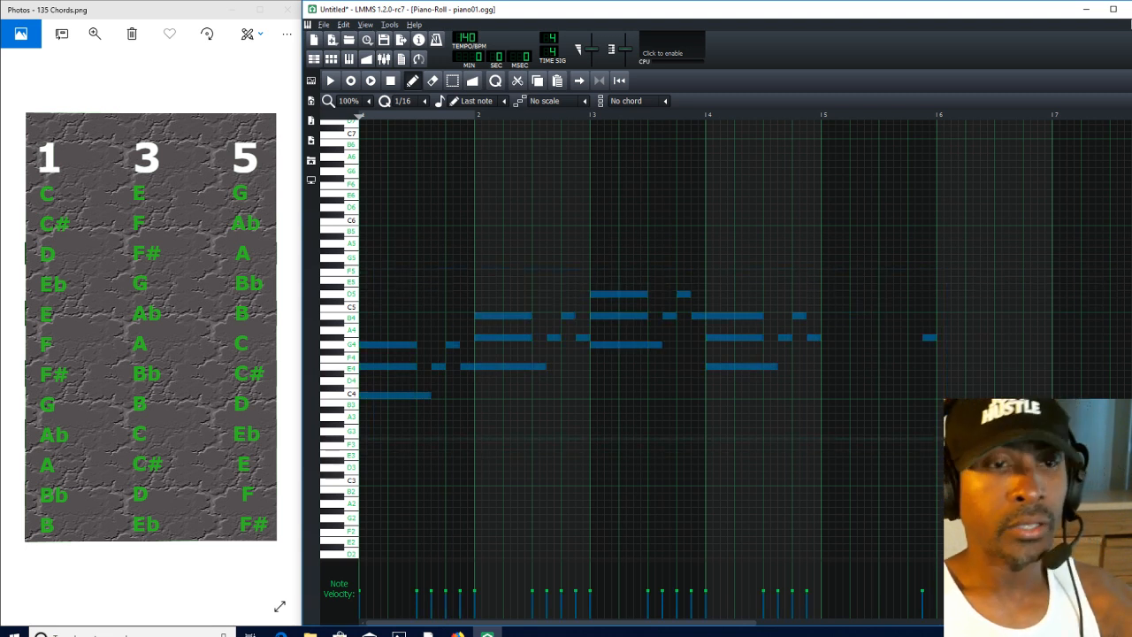
key(Delete)
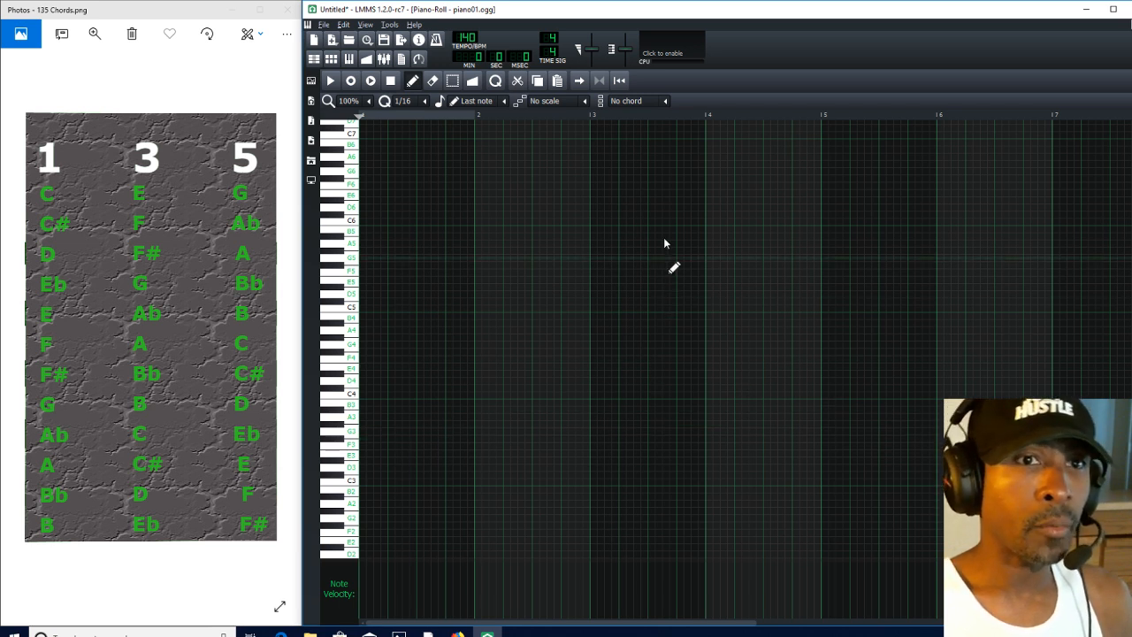
click(665, 103)
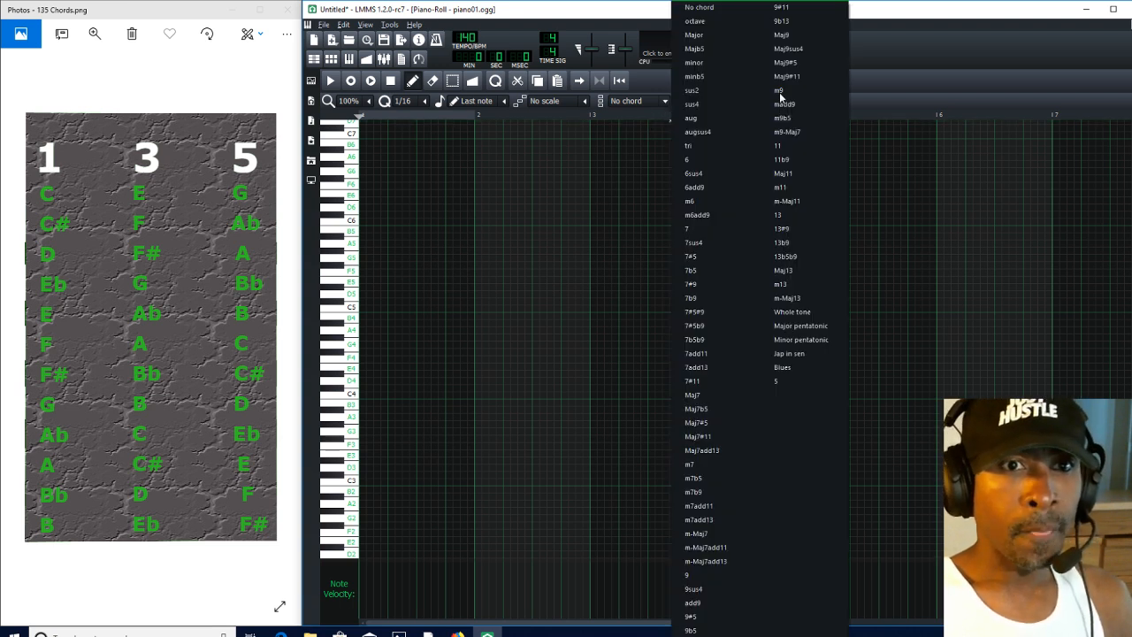
click(814, 177)
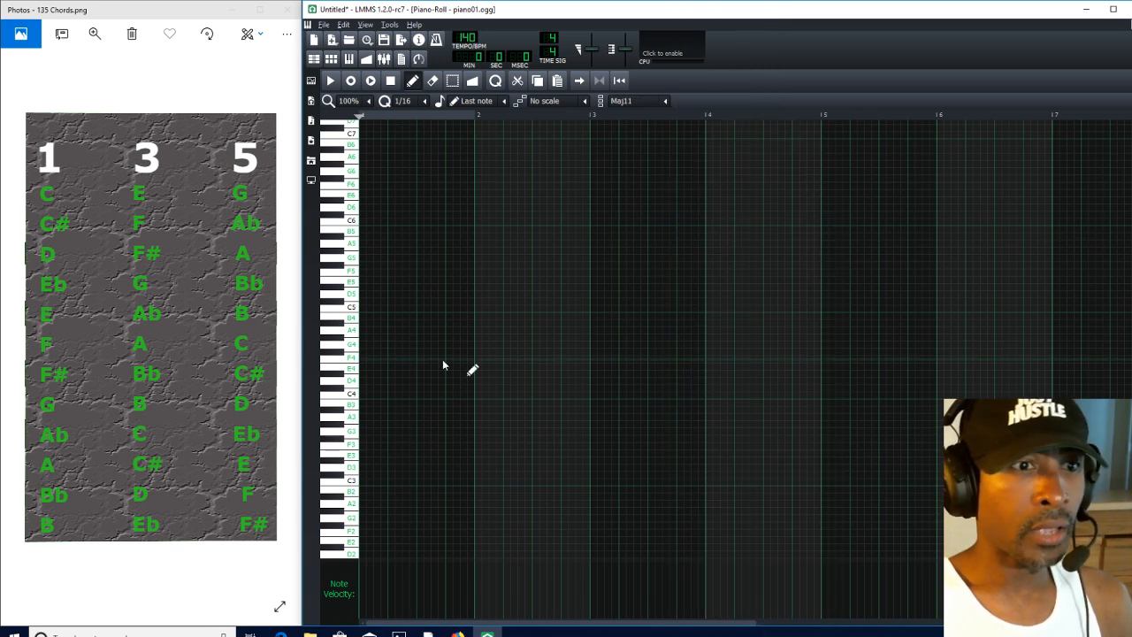
click(362, 395)
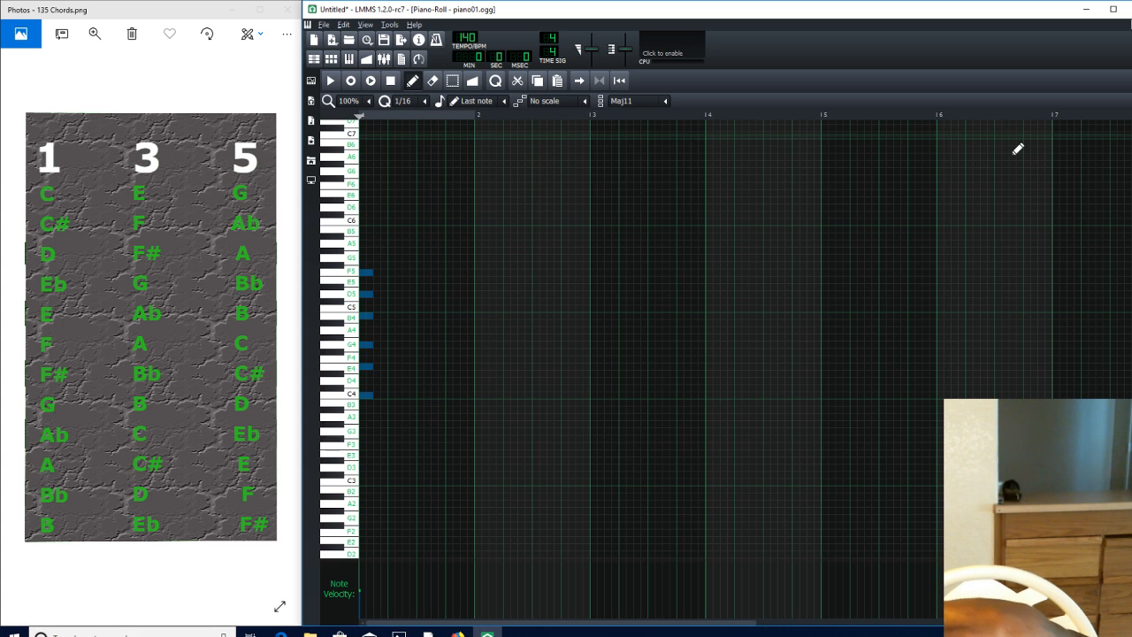
Step: Restore the Piano-Roll to a smaller window and show the GTune effect of the piano01.ogg instrument beside it
click(1130, 24)
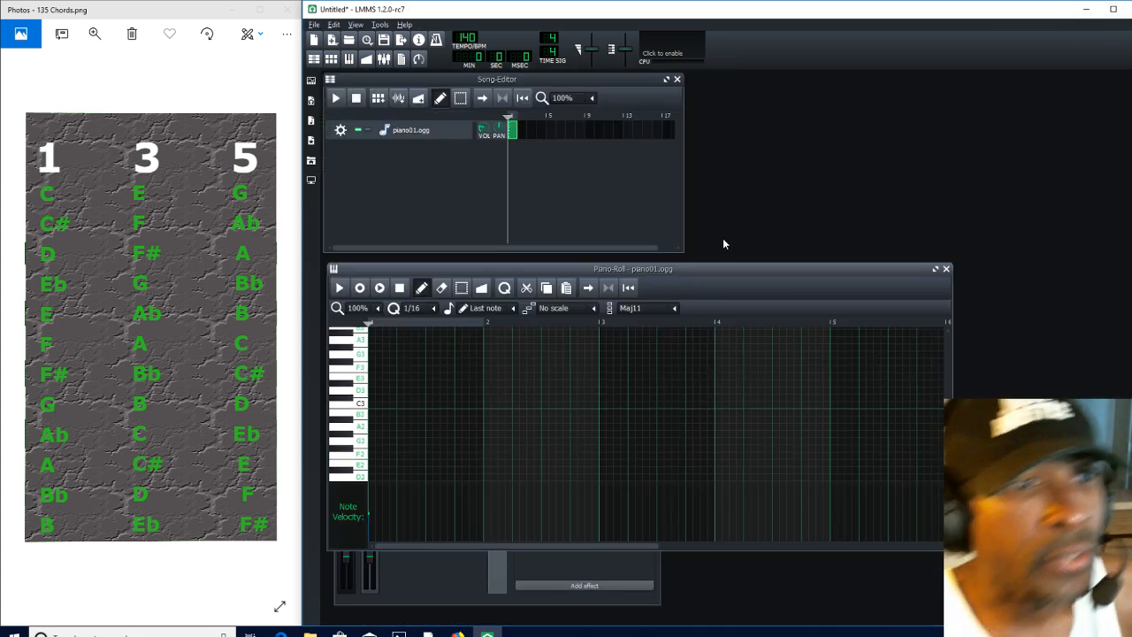
scroll(654, 403, up, 5)
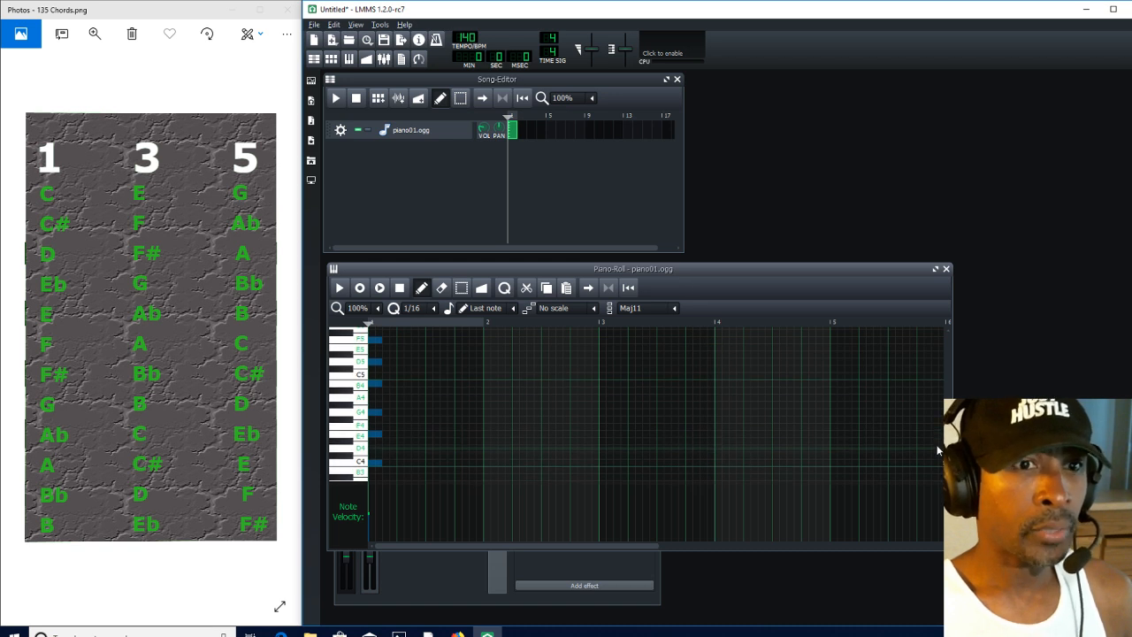
click(394, 135)
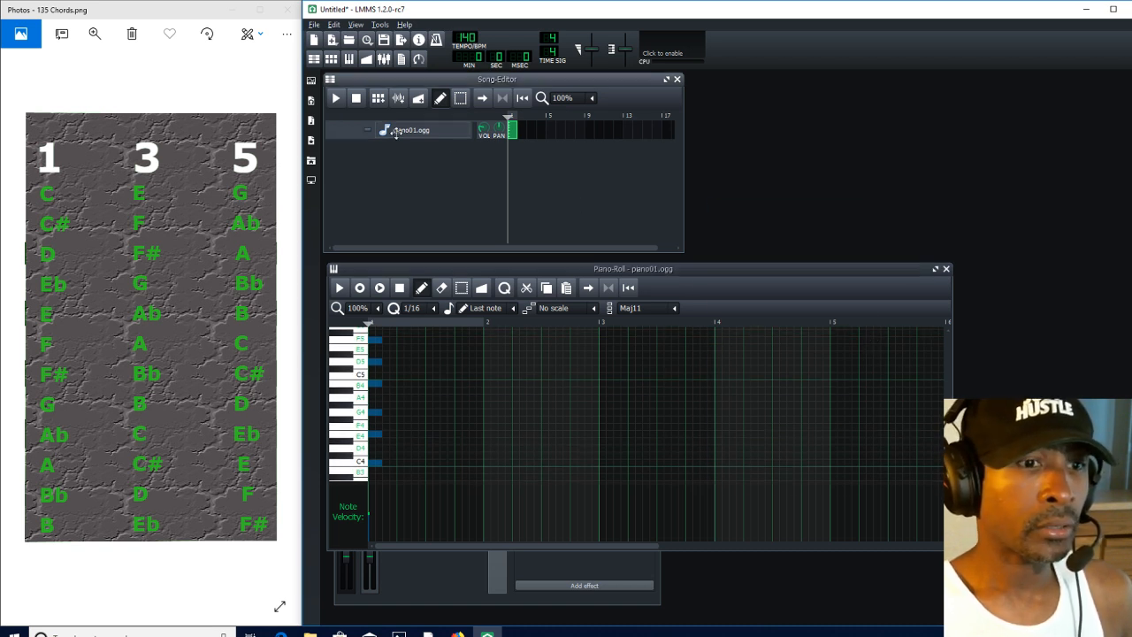
drag(838, 214, 1104, 101)
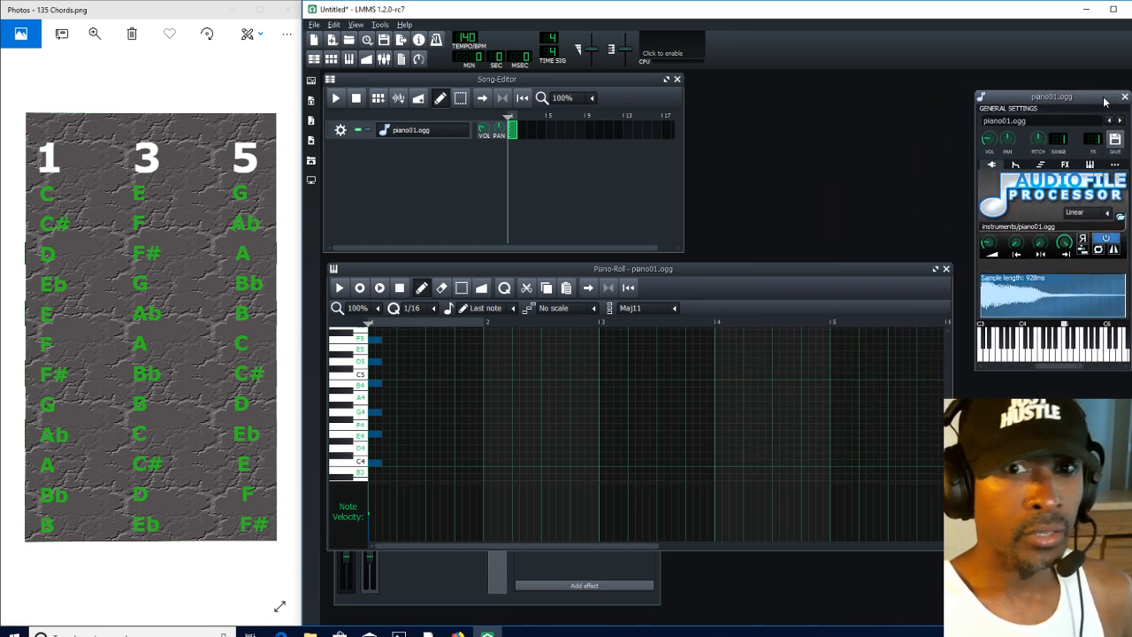
click(1065, 165)
click(1085, 197)
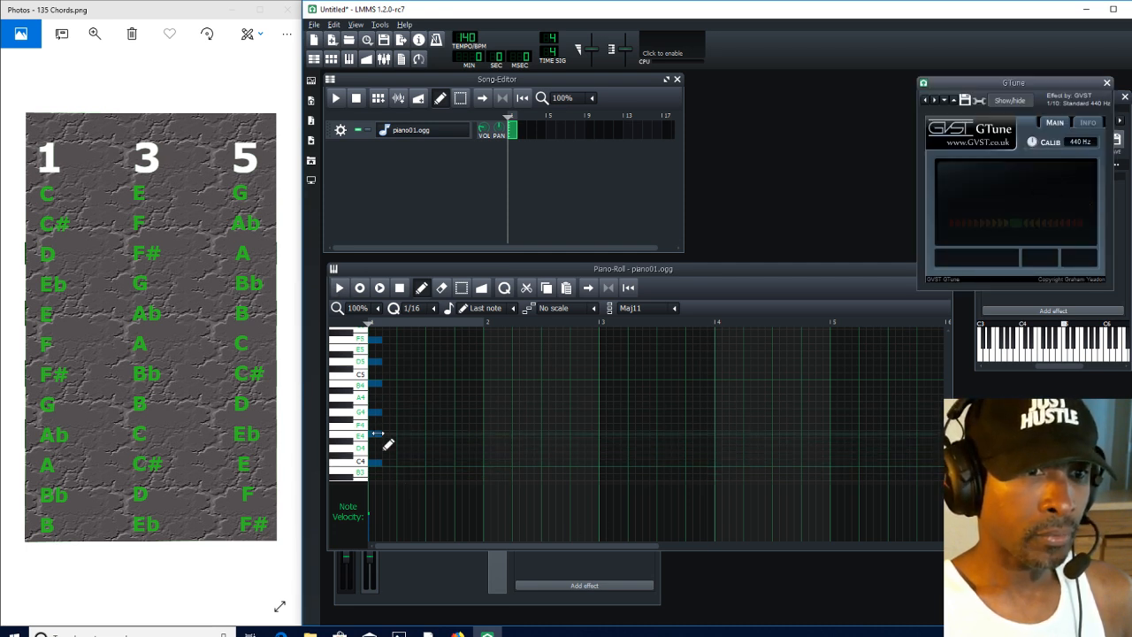
Step: Lengthen the C4 Maj11 chord to fill bar 1 and check its note in the GTune tuner
drag(389, 351, 485, 347)
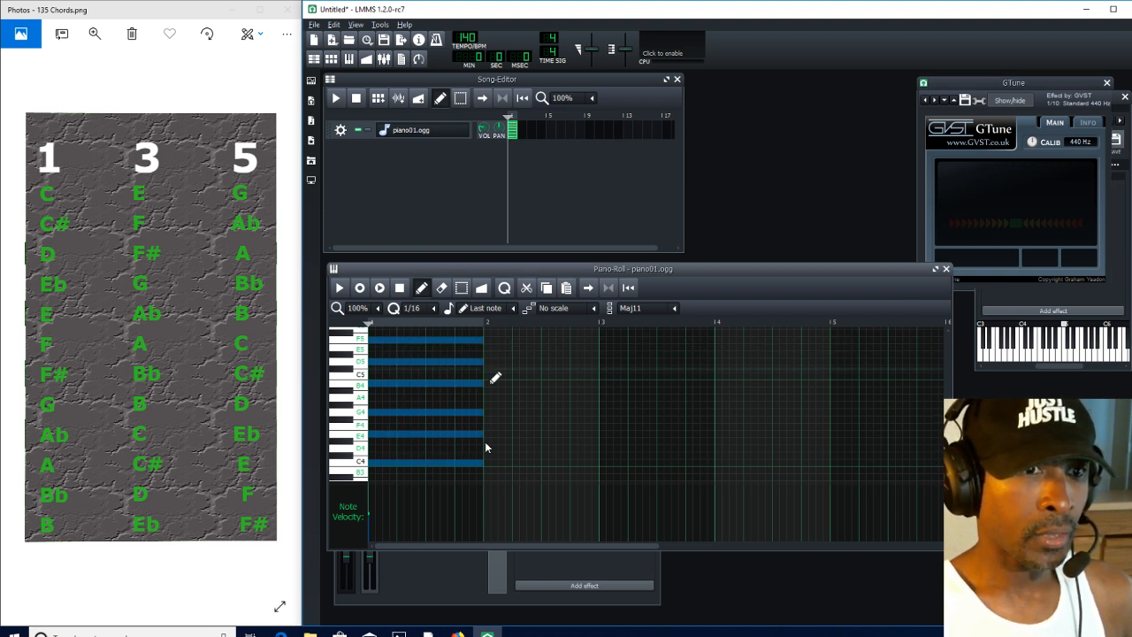
click(401, 288)
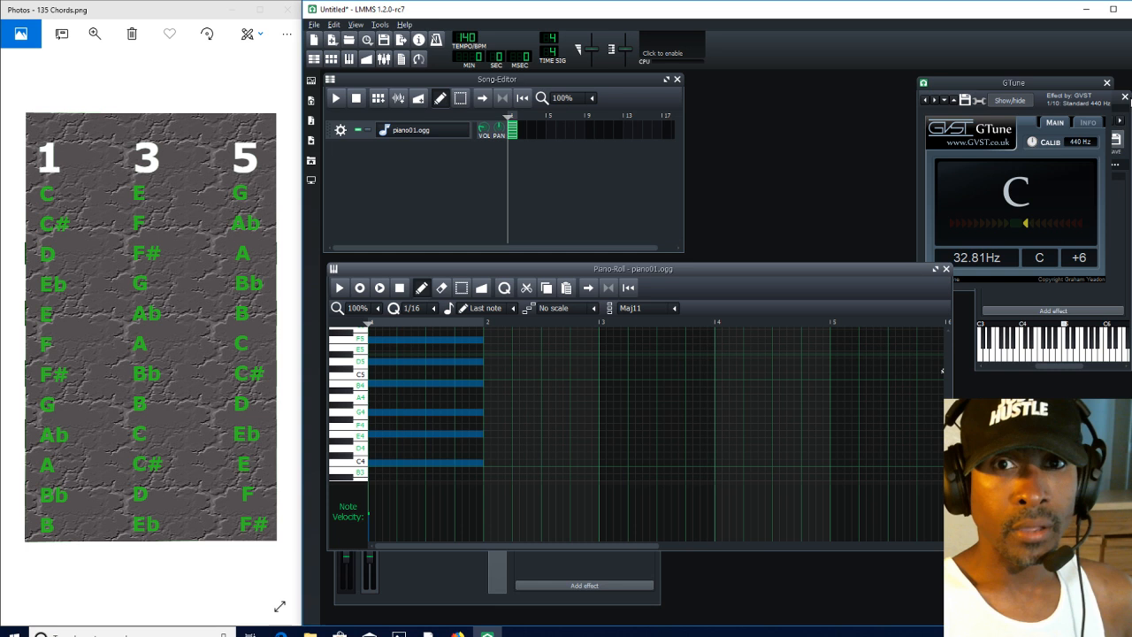
click(1124, 97)
click(1106, 84)
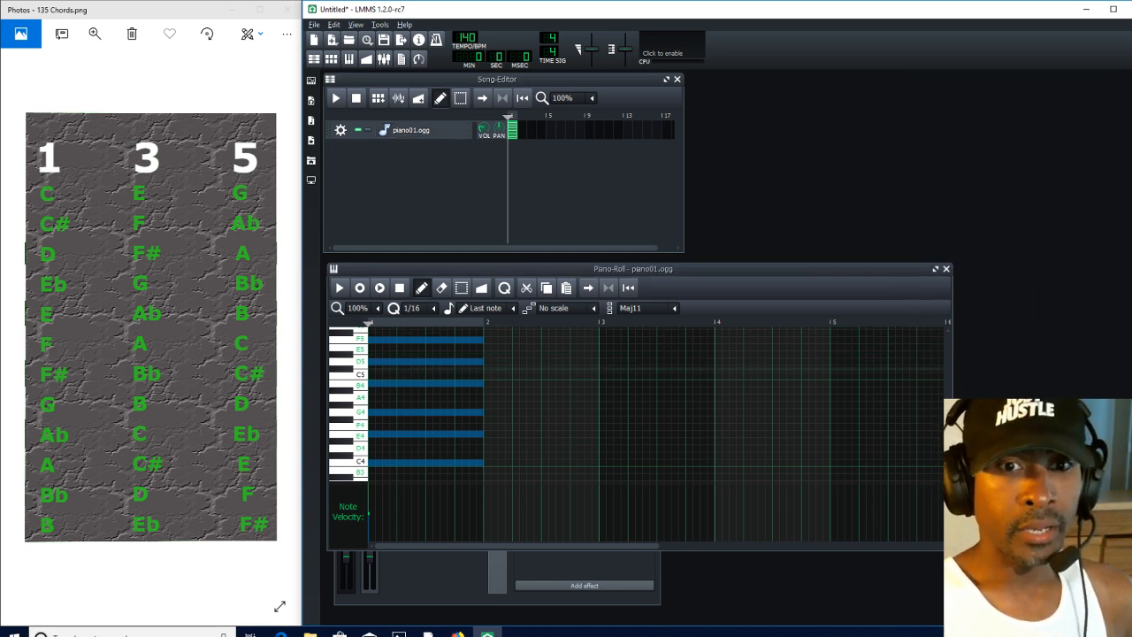
Step: Maximize the Piano-Roll and add full-bar Maj11 chords on C4 at the start of bars 3 and 5
click(948, 332)
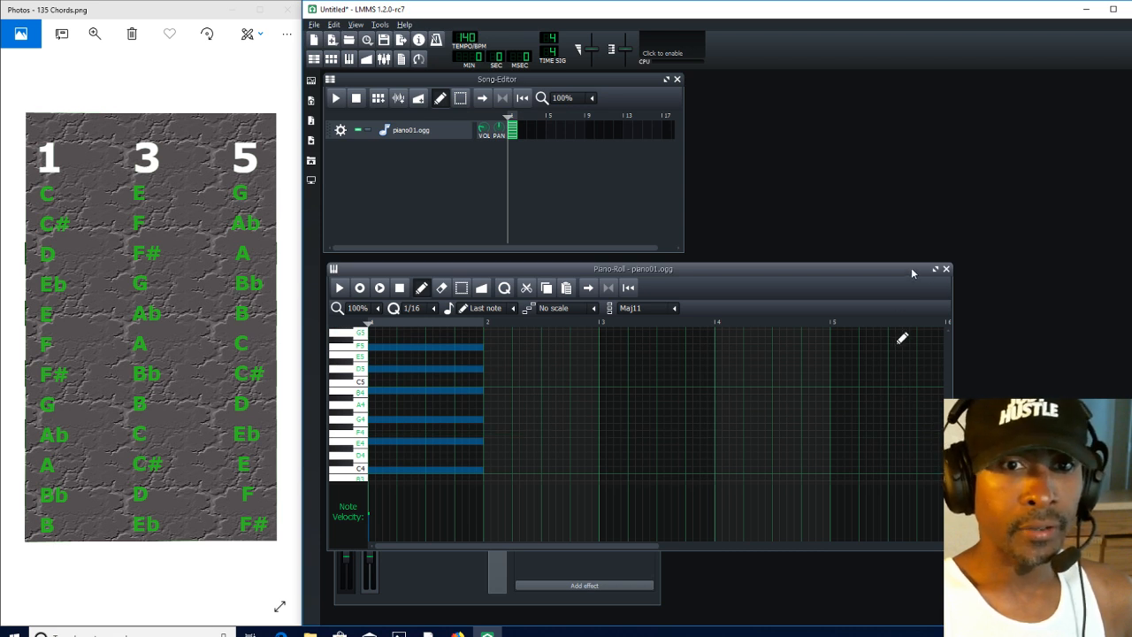
drag(911, 267, 915, 192)
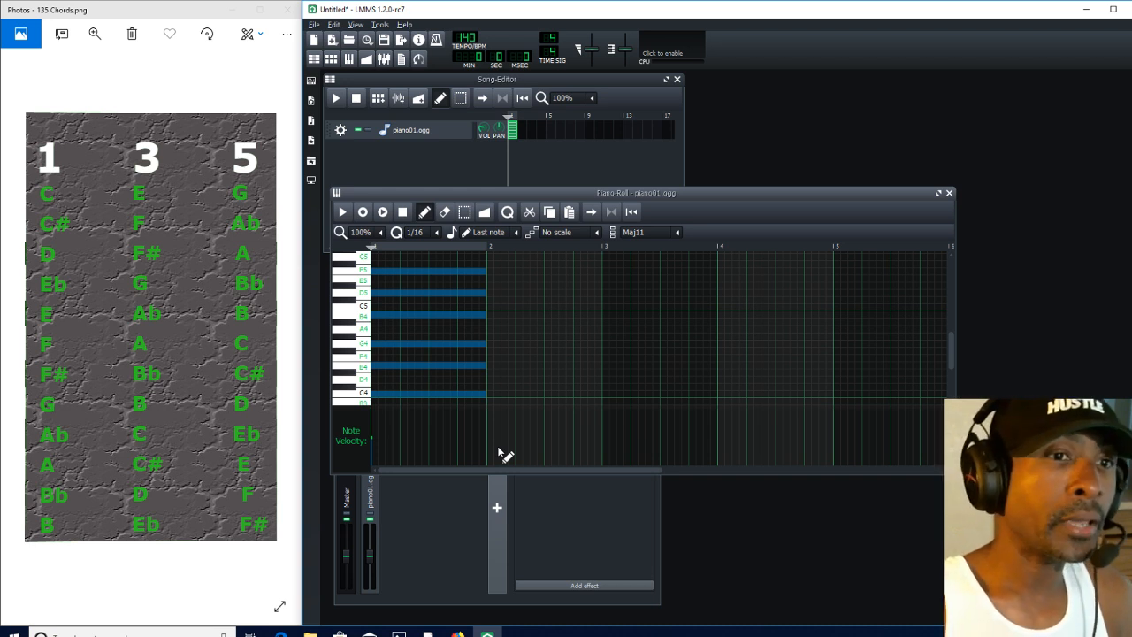
click(939, 193)
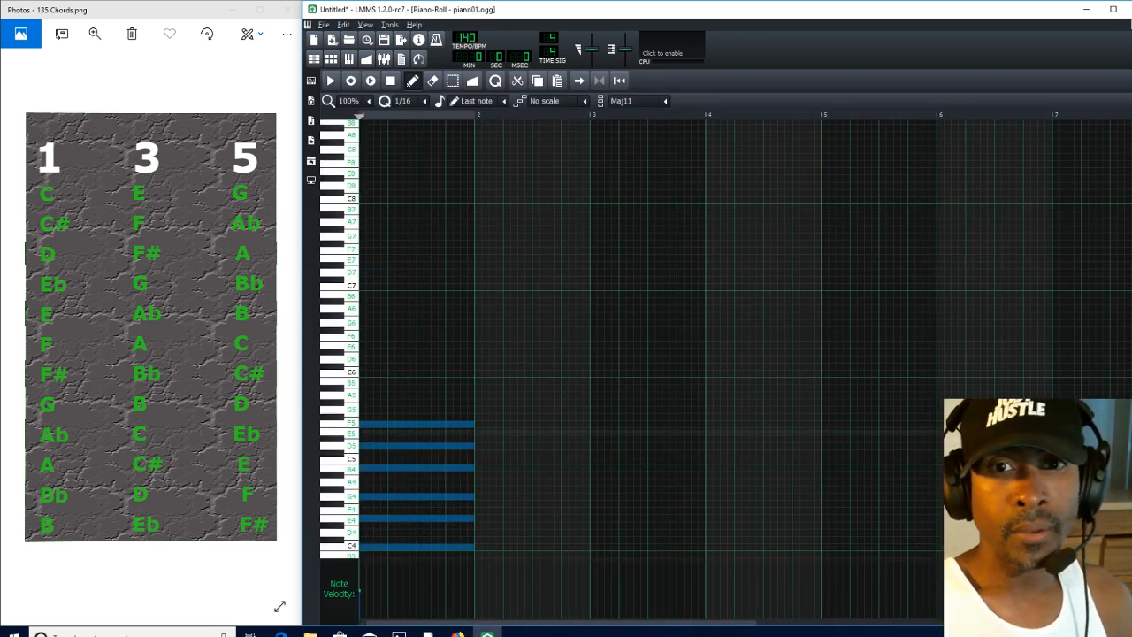
scroll(646, 353, down, 5)
scroll(416, 354, down, 1)
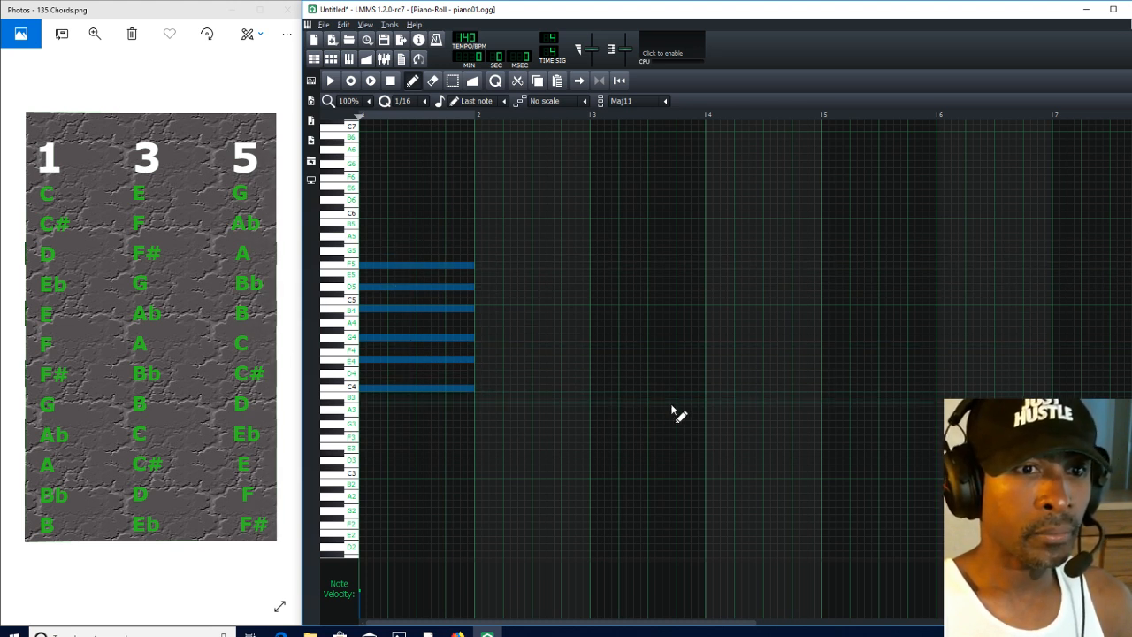
click(592, 389)
click(829, 390)
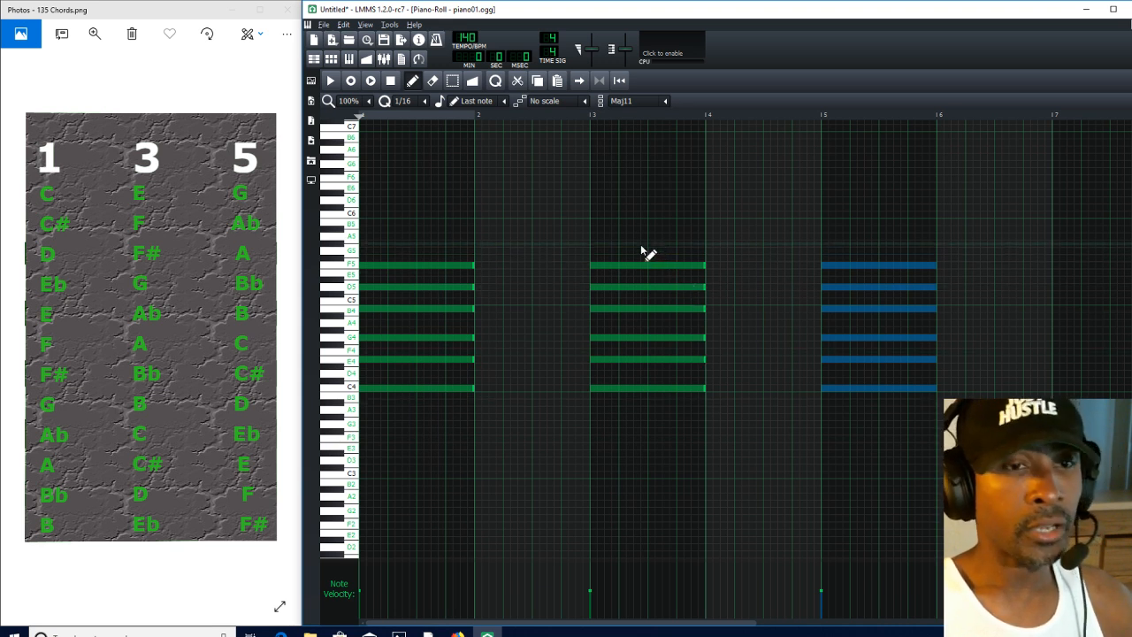
Step: Shorten all notes of the Maj11 chords in bars 3 and 5 to an eighth note
drag(662, 415, 662, 414)
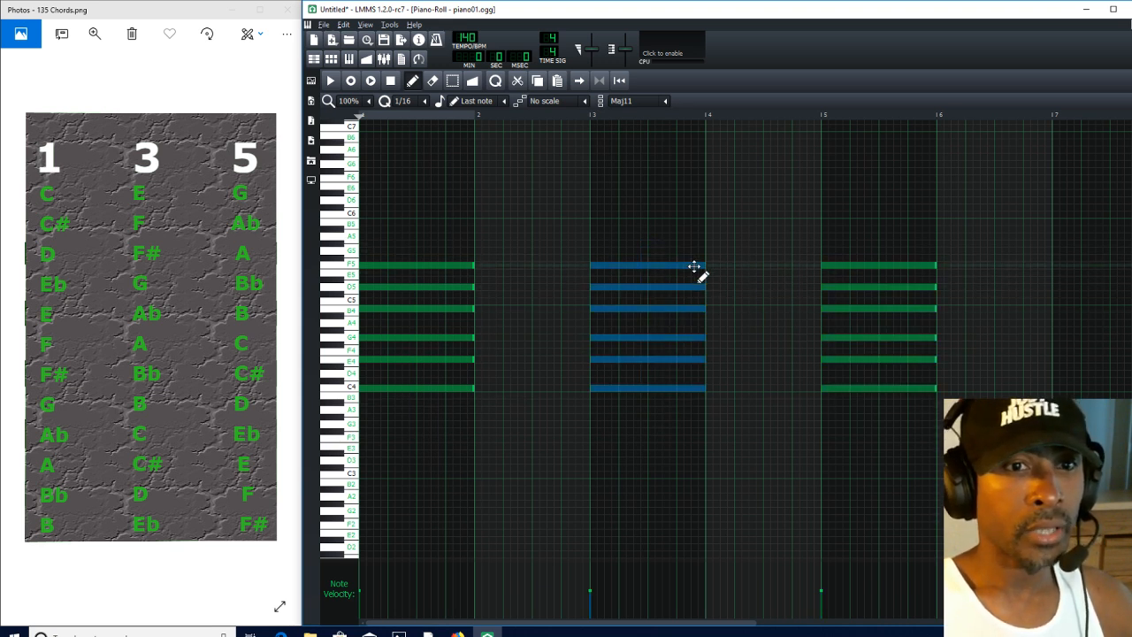
drag(705, 265, 598, 281)
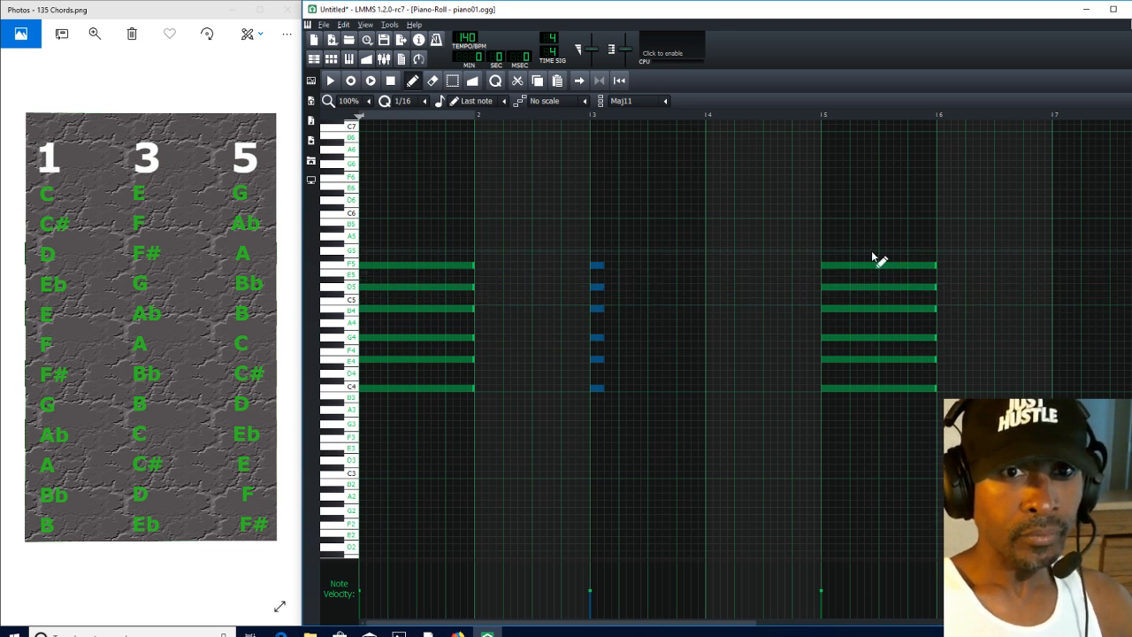
drag(871, 257, 894, 399)
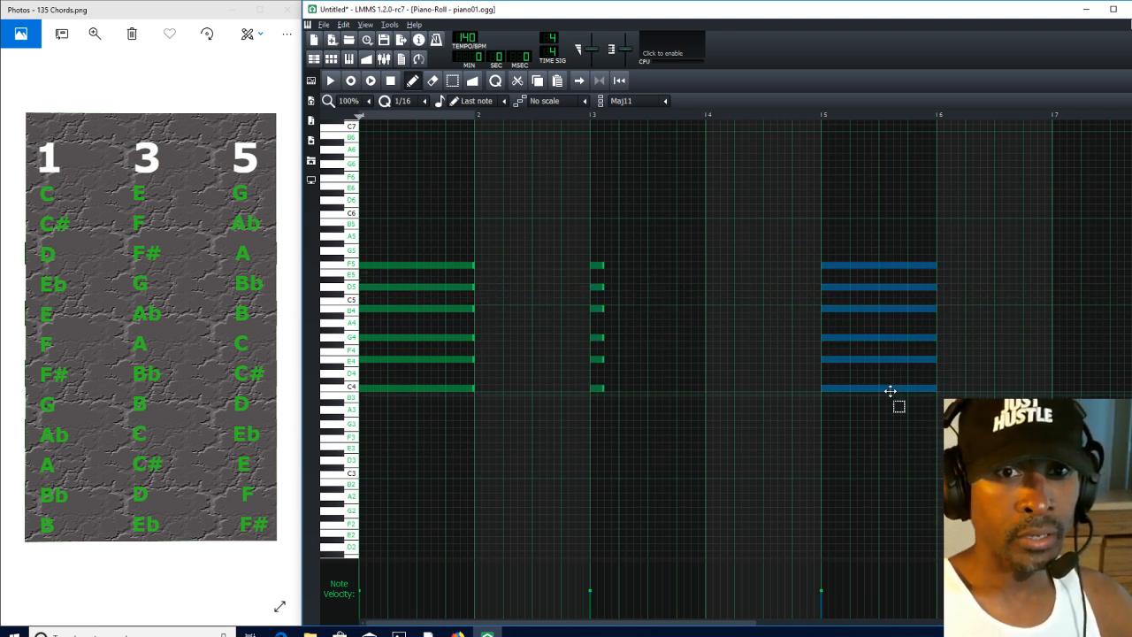
drag(934, 265, 832, 276)
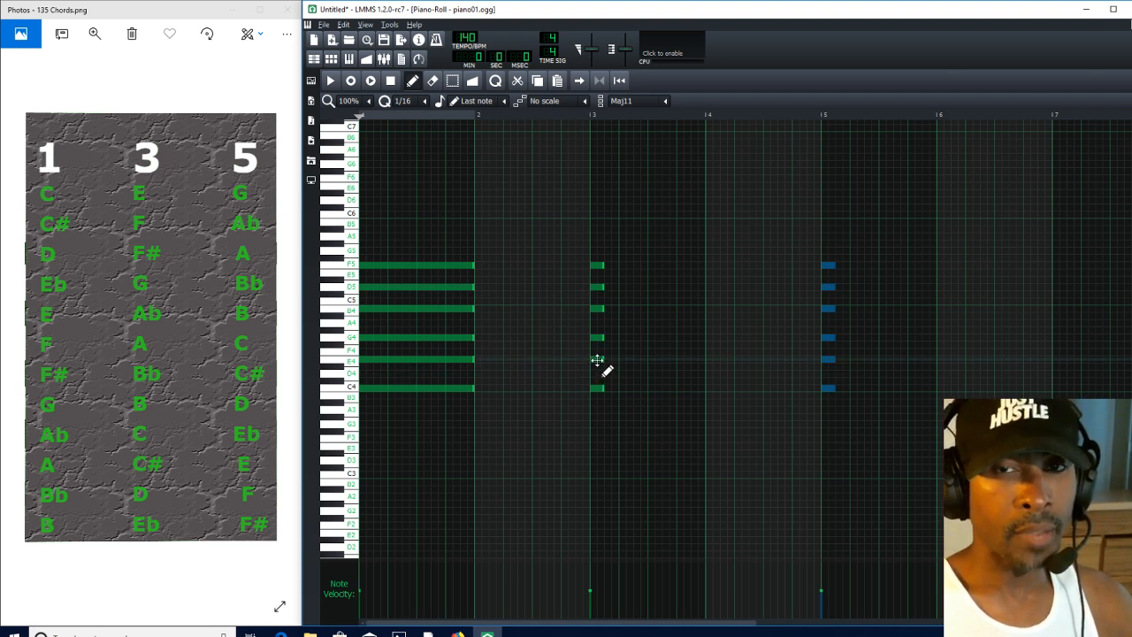
Step: Spread the short chord in bar 3 into an eighth-note arpeggio ordered C4, G4, B4, F5, D5, E4, leaving gaps at the second and fifth eighths
drag(598, 361, 672, 267)
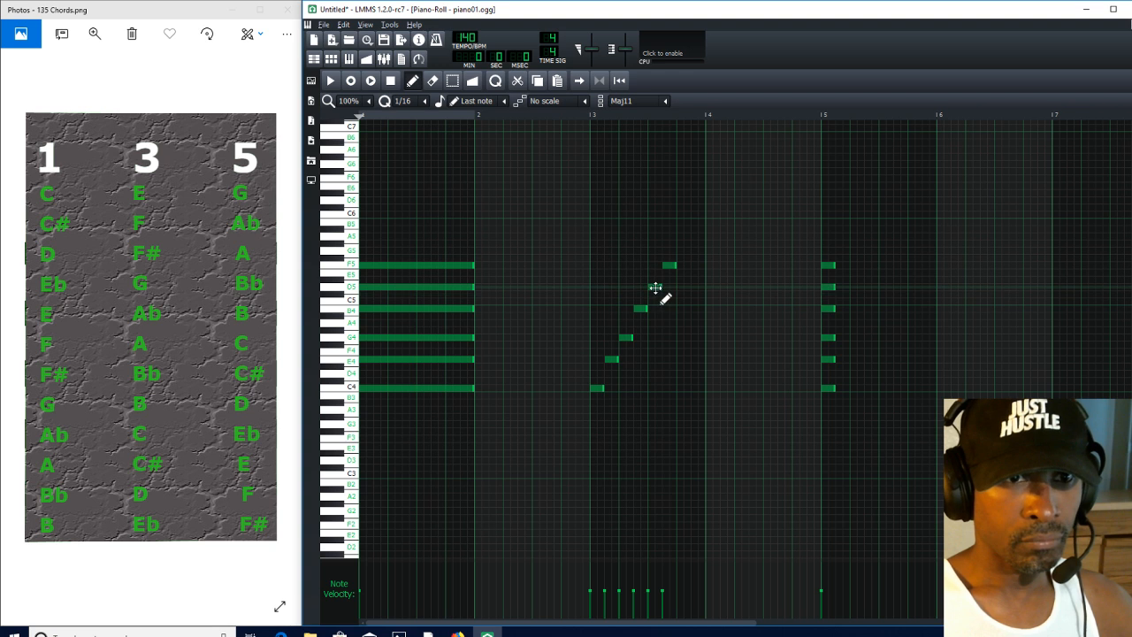
drag(655, 288, 681, 289)
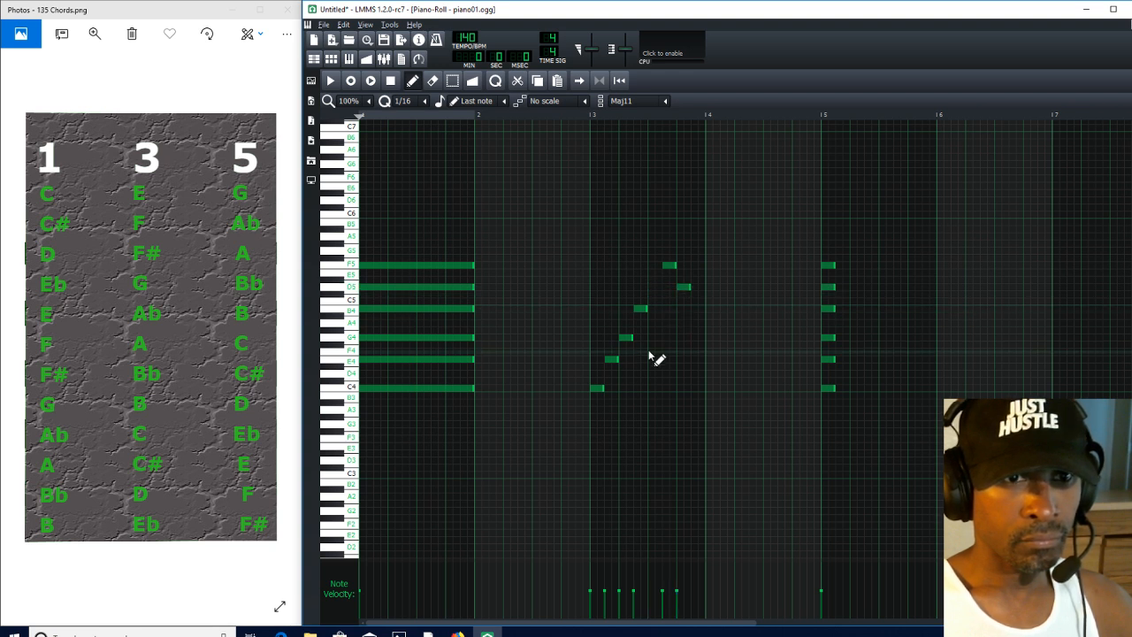
drag(610, 361, 698, 358)
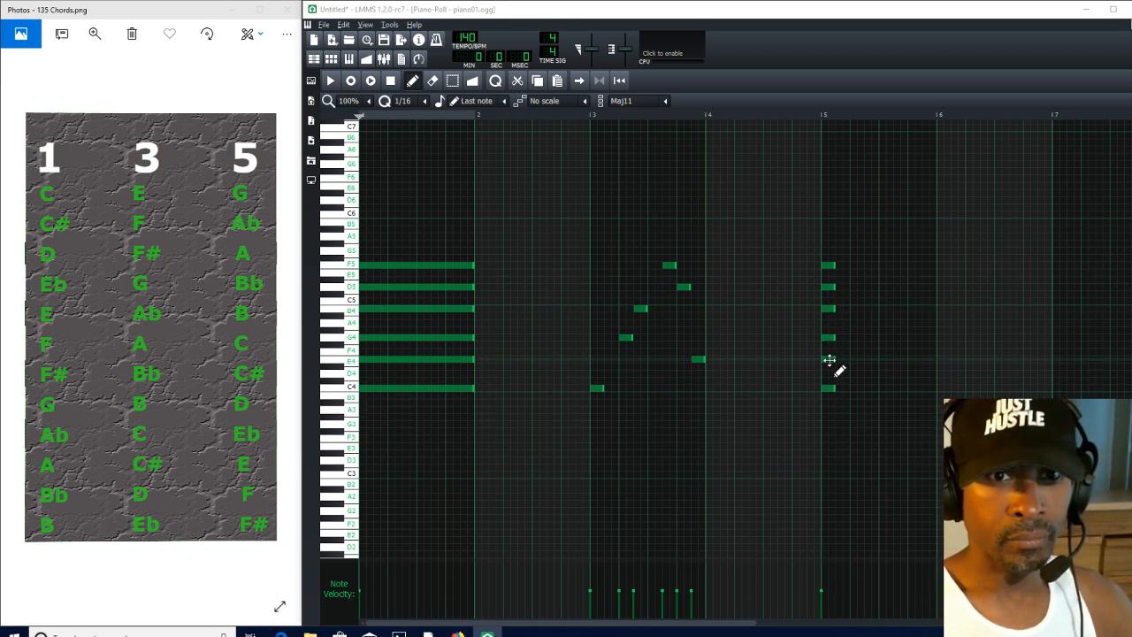
Step: Spread the short chord in bar 5 into a descending run F5, D5, B4, G4, E4 on the fourth to eighth eighths, keeping C4 first
drag(828, 360, 931, 360)
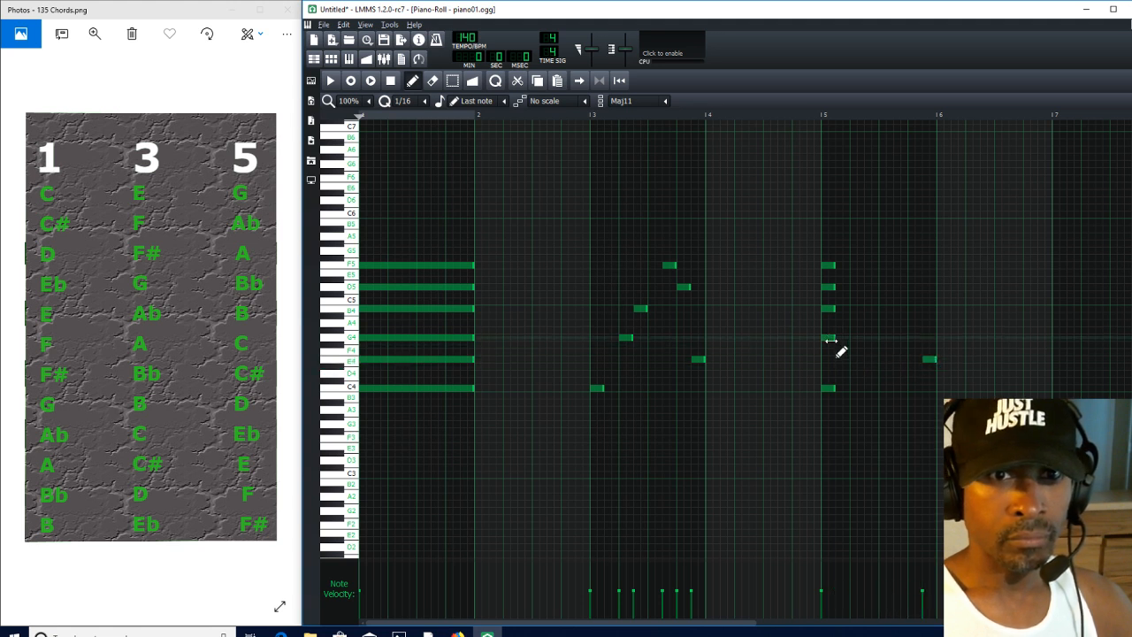
drag(828, 339, 917, 339)
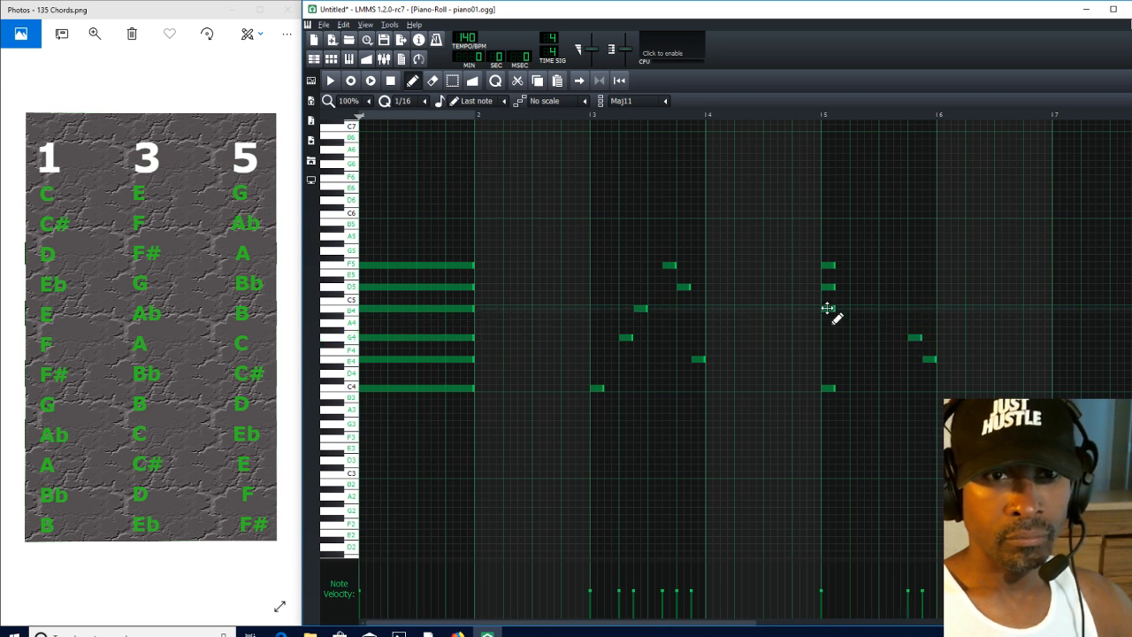
drag(828, 308, 901, 312)
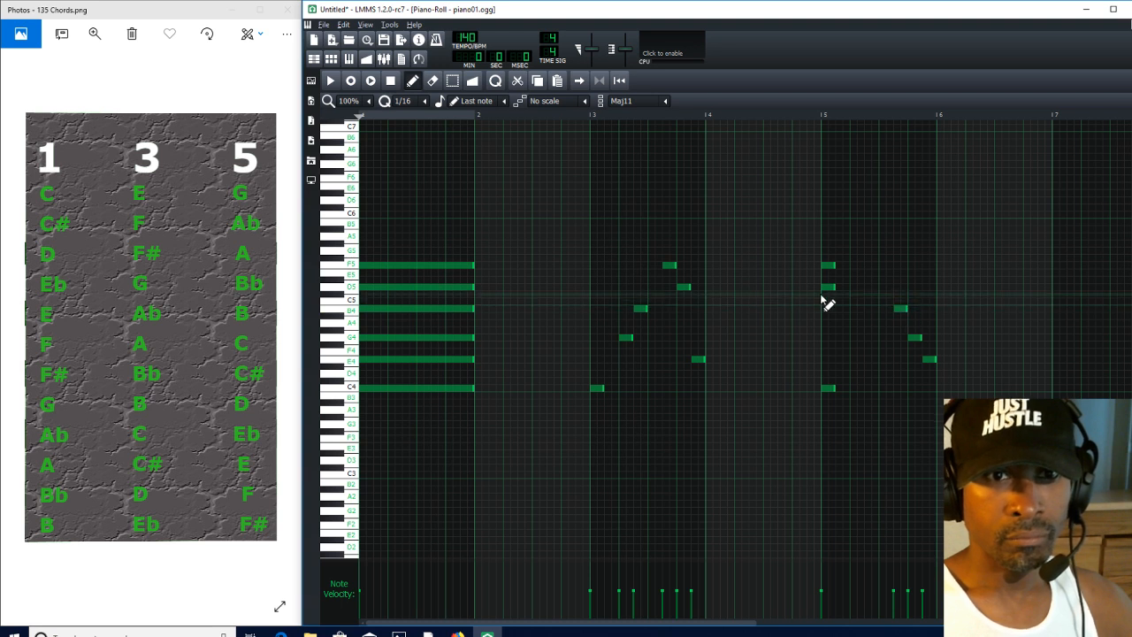
drag(828, 289, 889, 291)
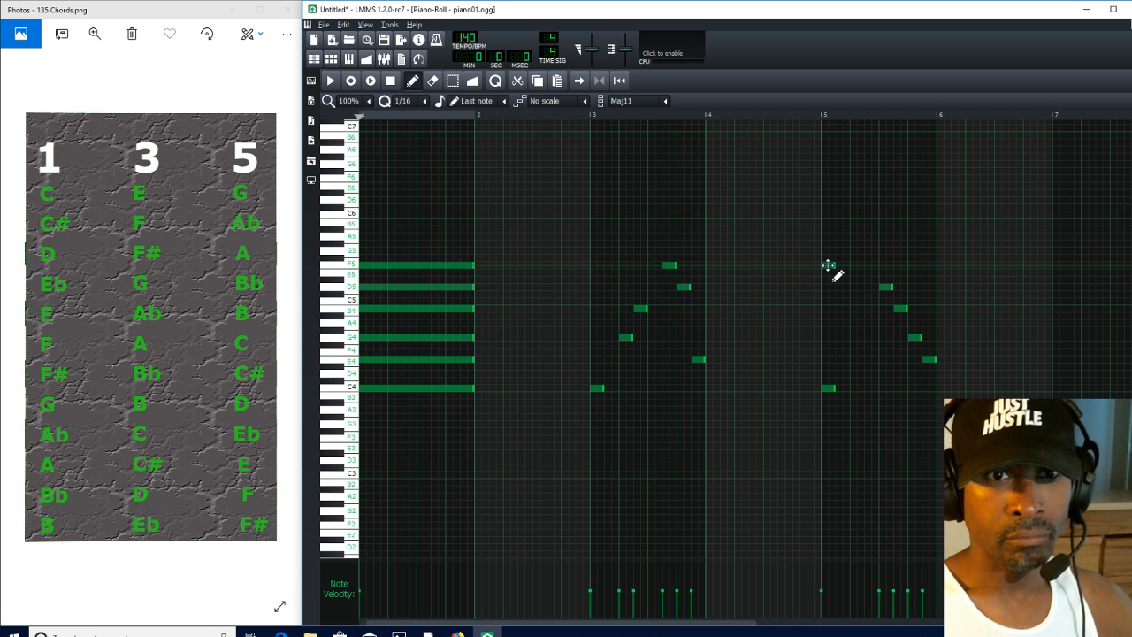
drag(828, 265, 872, 267)
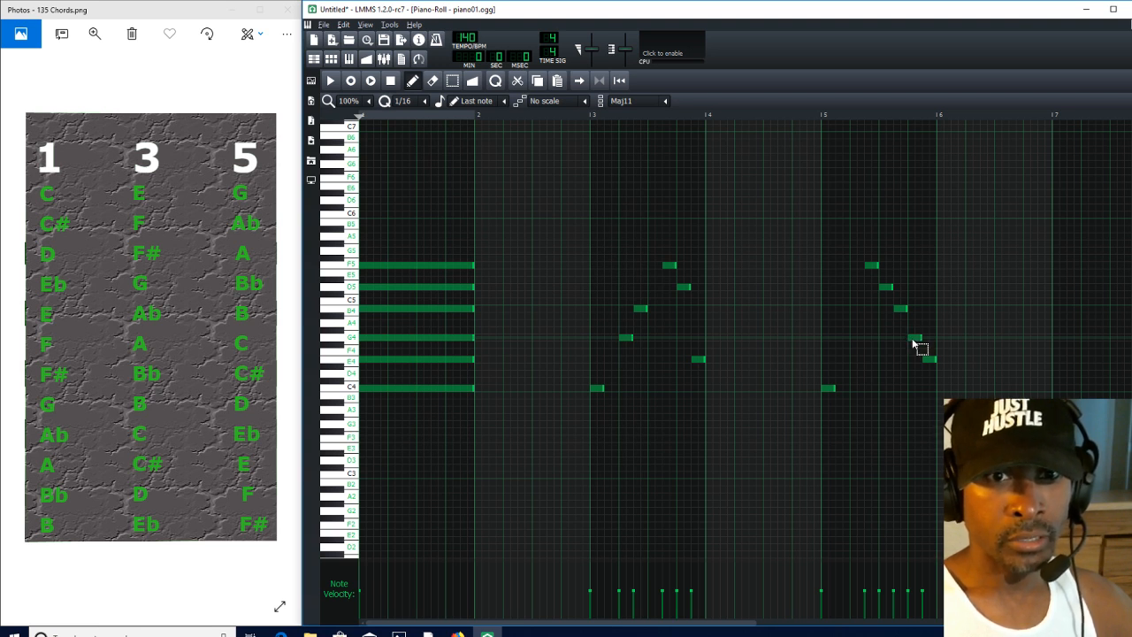
Step: Copy the G4 note to the third eighth of bar 5 and the D5 note to the second eighth
click(913, 339)
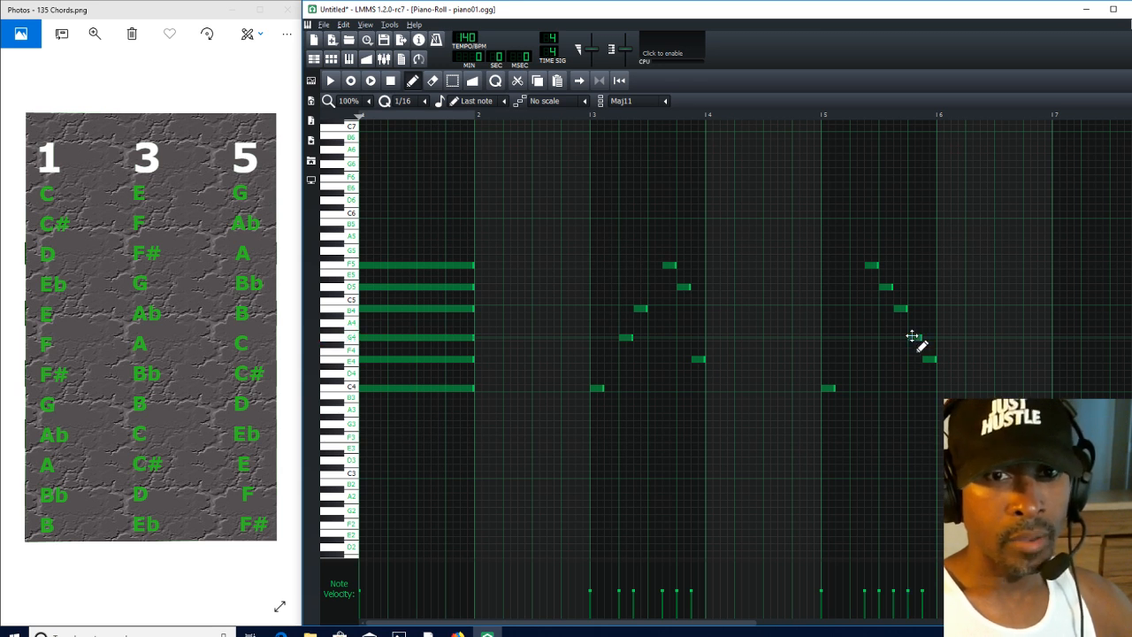
click(912, 337)
drag(911, 337, 855, 338)
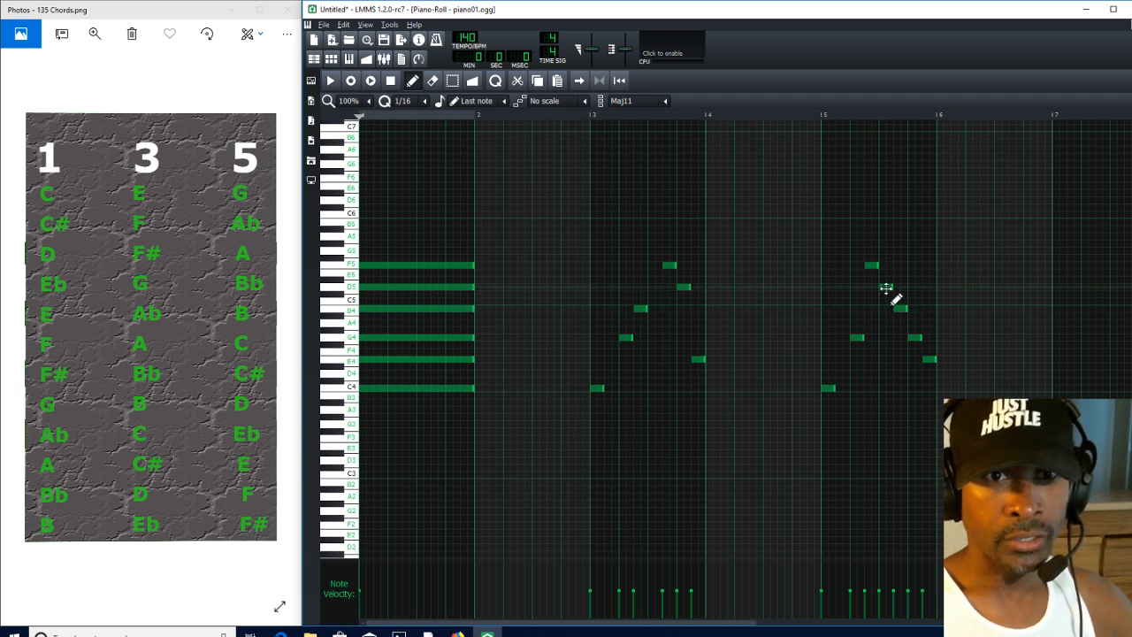
drag(885, 288, 841, 290)
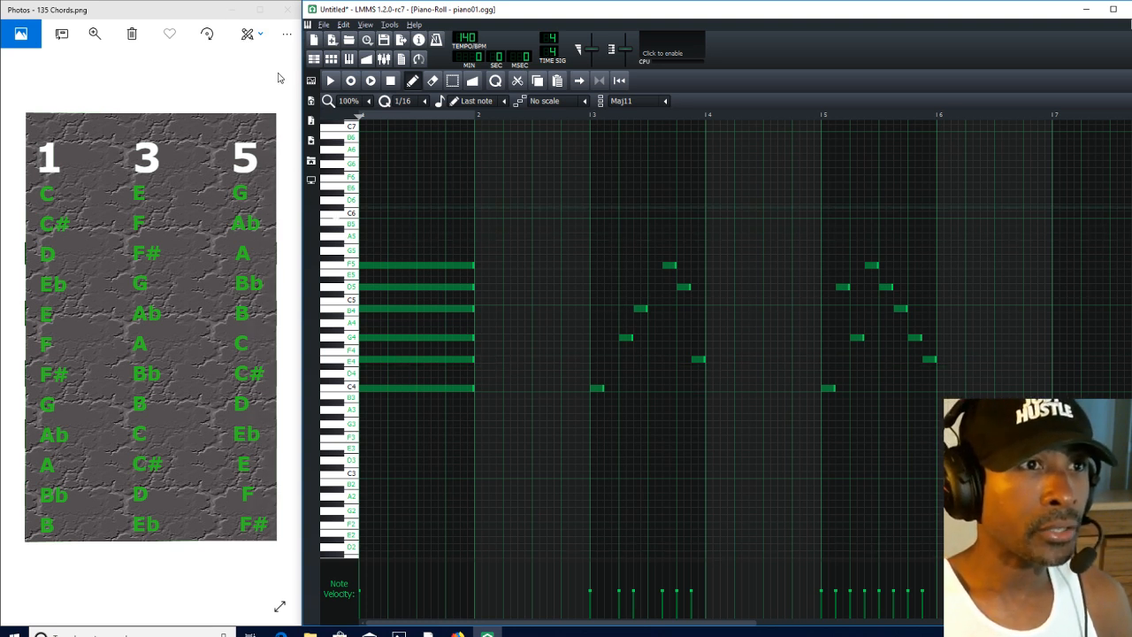
Step: Play back the pattern with the Maj11 chord and both arpeggios, stop it, and switch to OBS
click(329, 81)
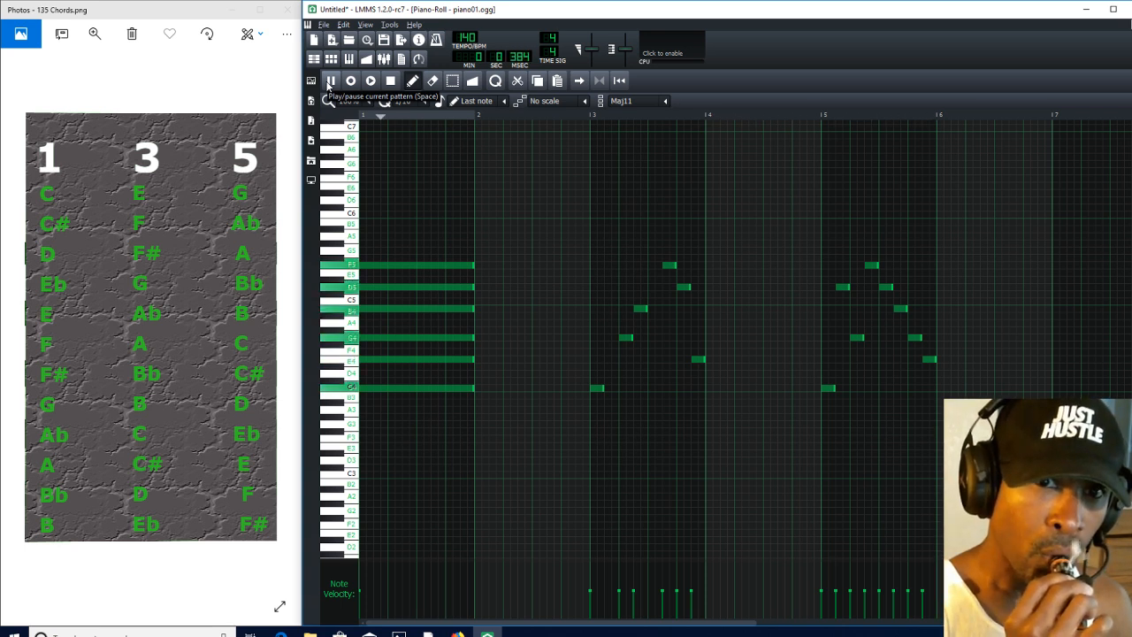
click(390, 82)
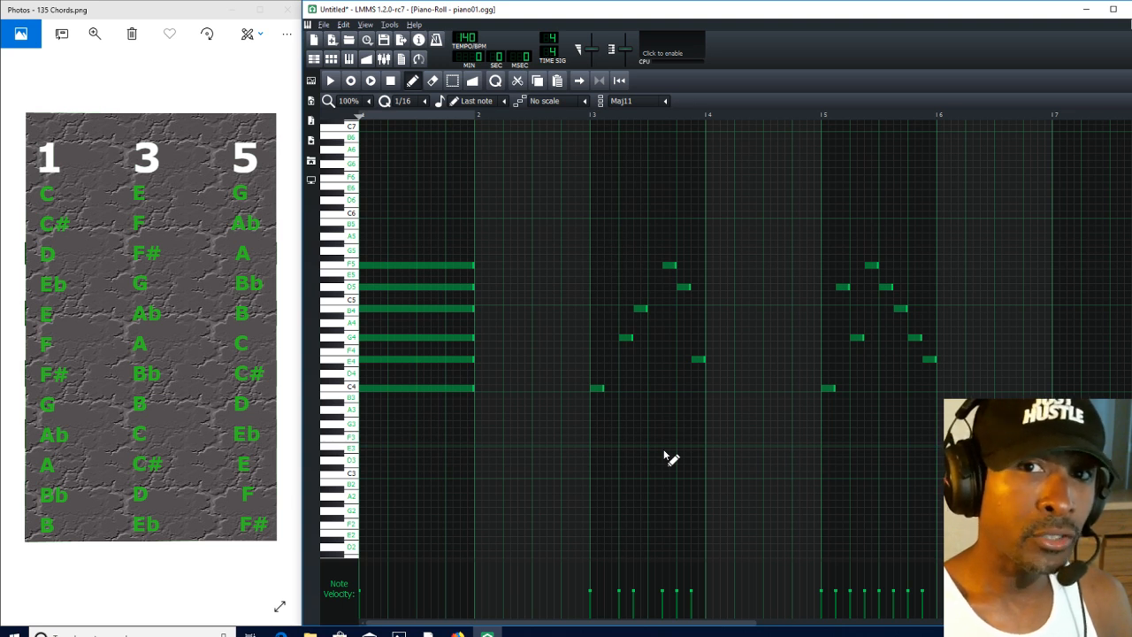
click(429, 633)
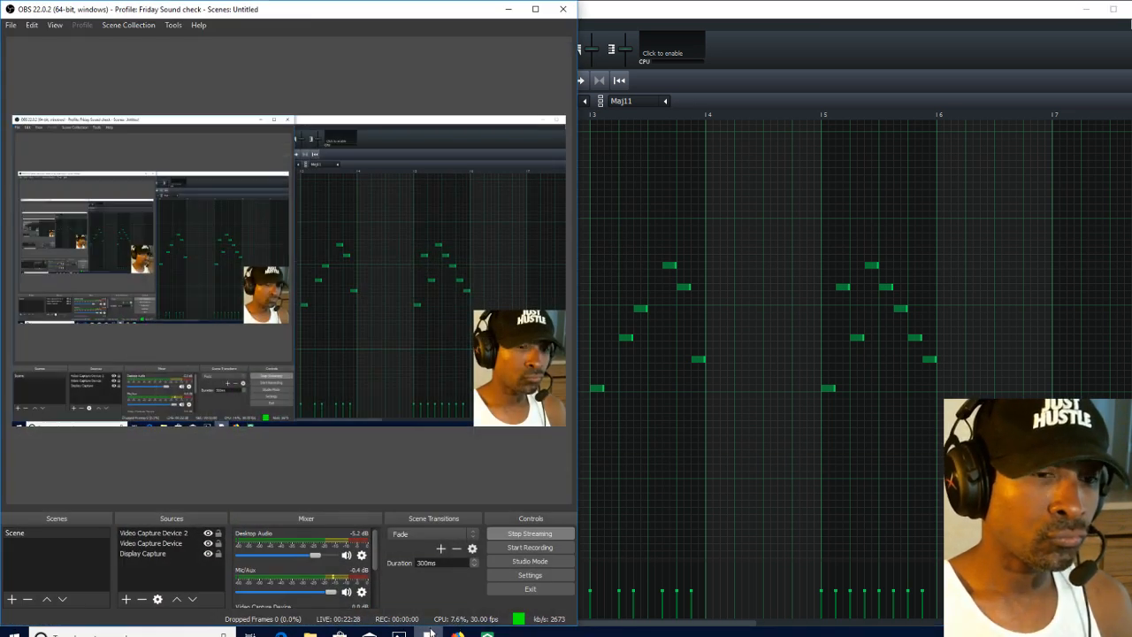